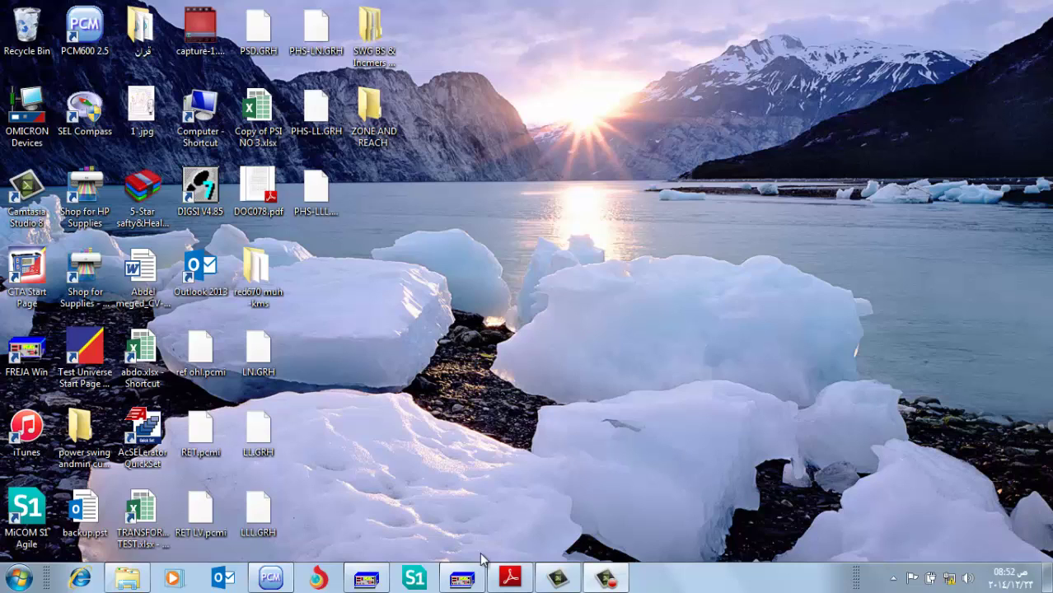
Switch to PCM600 and review the Setting Group1 parameters of ZCPSCH: 1, including tSendMin and tCoord.
{"action": "left_click", "coordinate": [286, 584]}
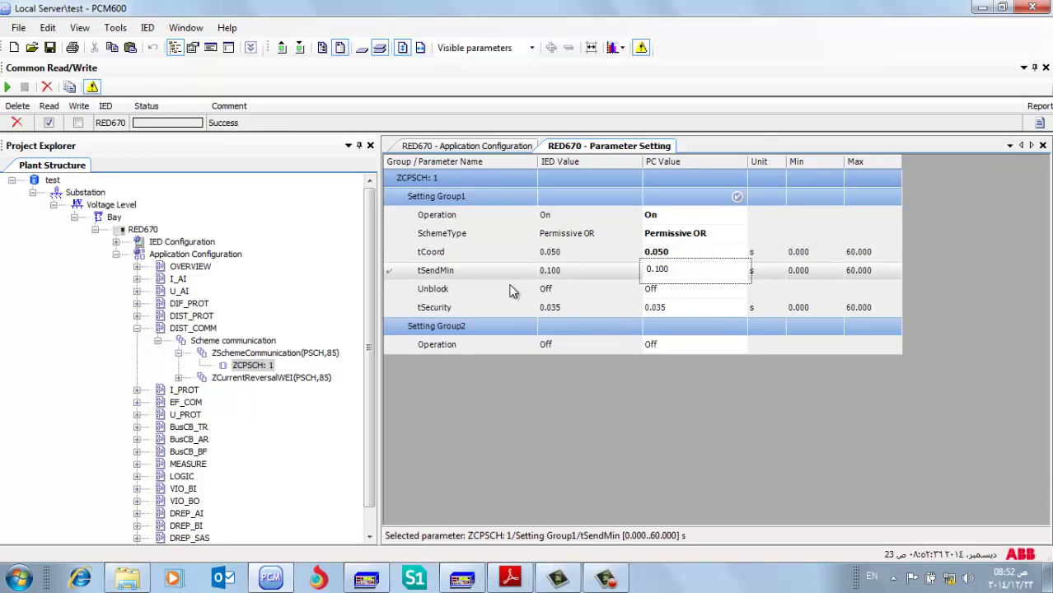
{"action": "left_click", "coordinate": [253, 370]}
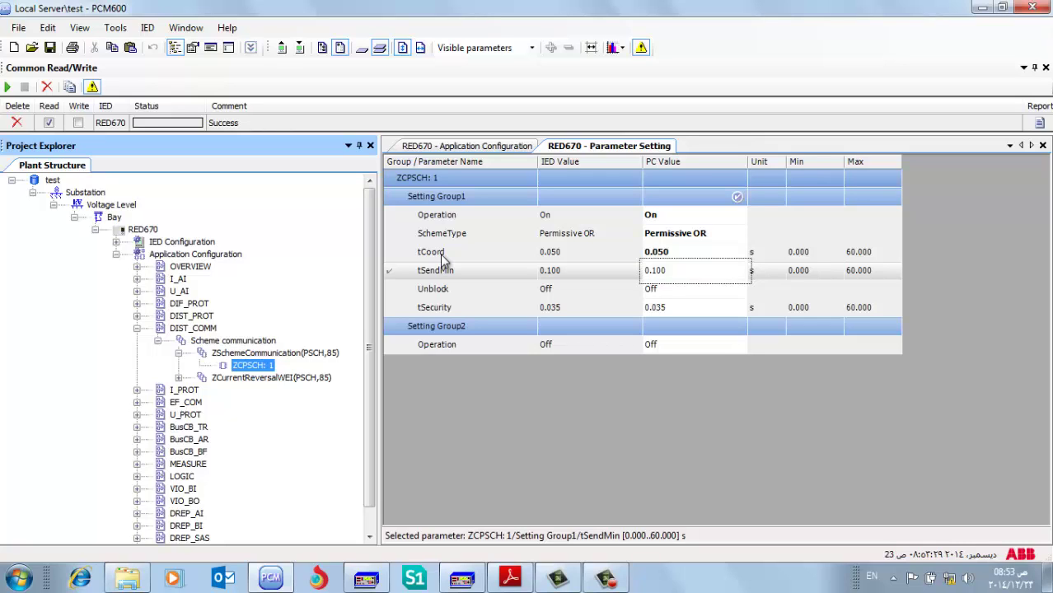
{"action": "left_click", "coordinate": [539, 496]}
{"action": "key", "text": "End"}
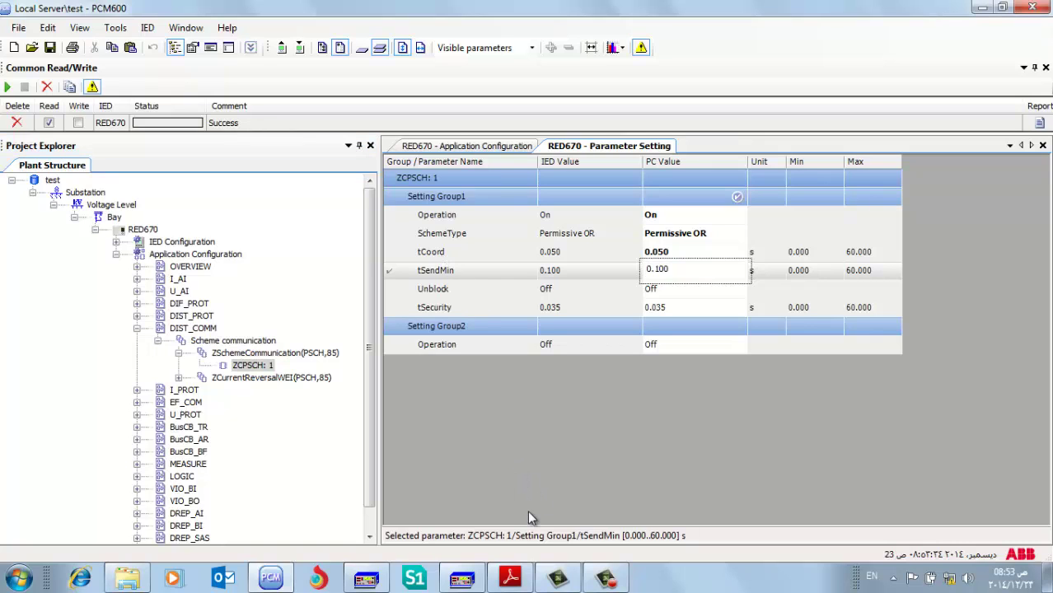
{"action": "left_click", "coordinate": [365, 578]}
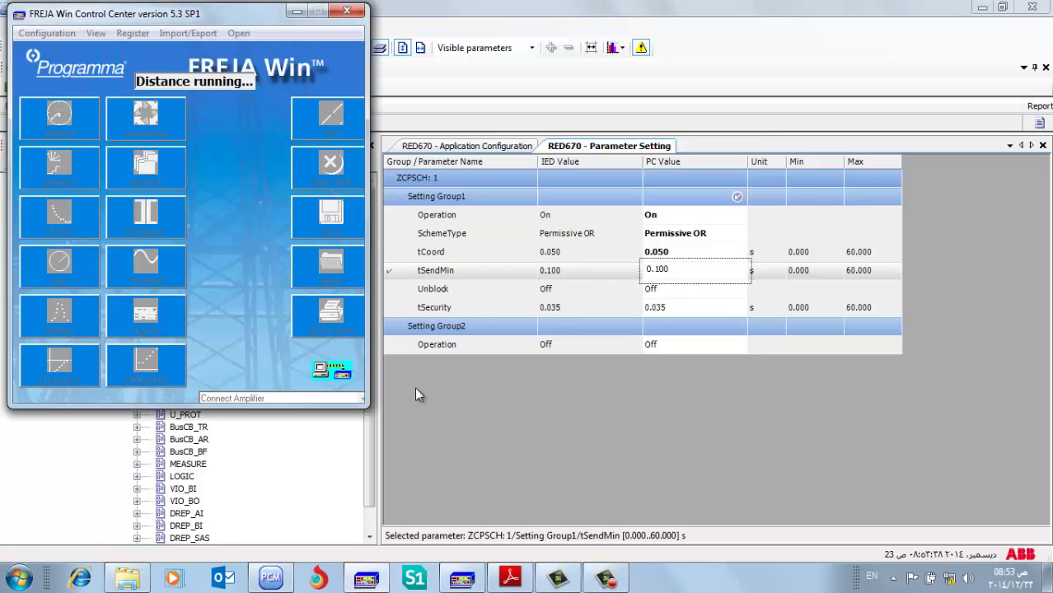
{"action": "left_click", "coordinate": [297, 11]}
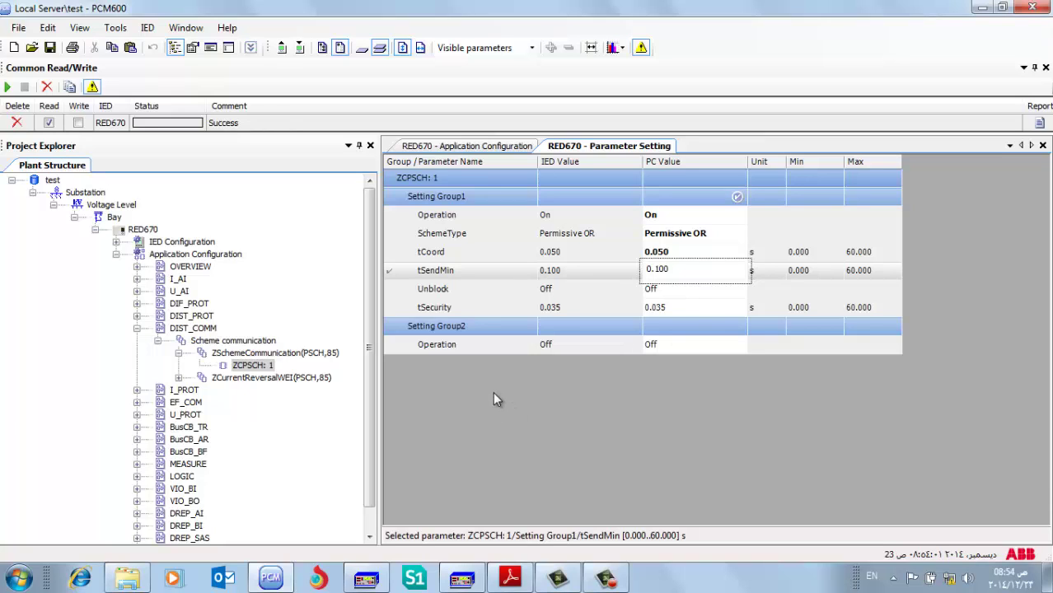
{"action": "left_click", "coordinate": [463, 254]}
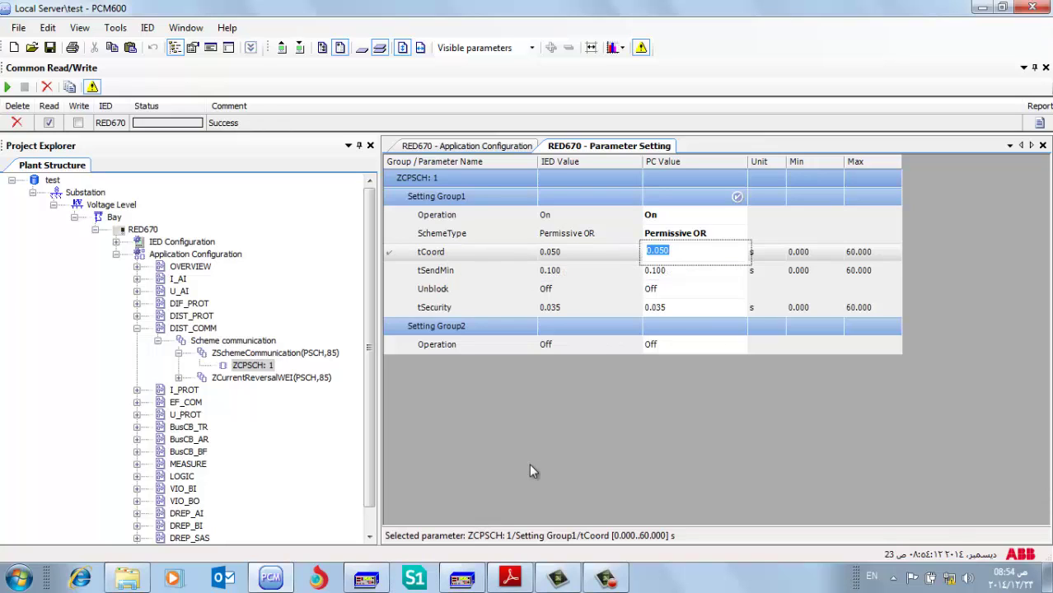
{"action": "key", "text": "End"}
Switch to Windows Explorer and open the "very import" folder inside the work folder on Local Disk (D:).
{"action": "left_click", "coordinate": [982, 8]}
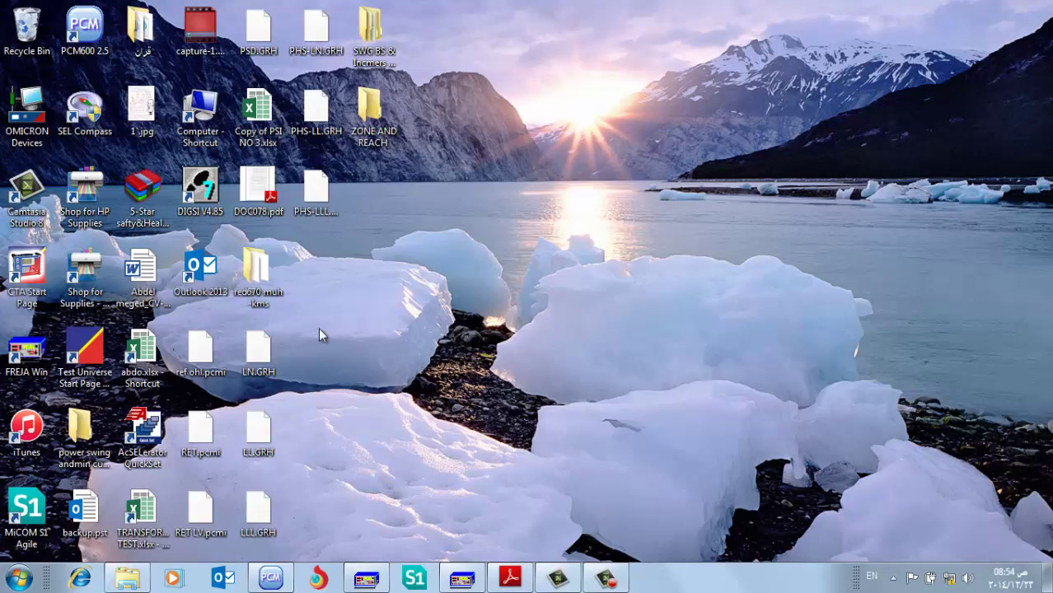
{"action": "double_click", "coordinate": [200, 111]}
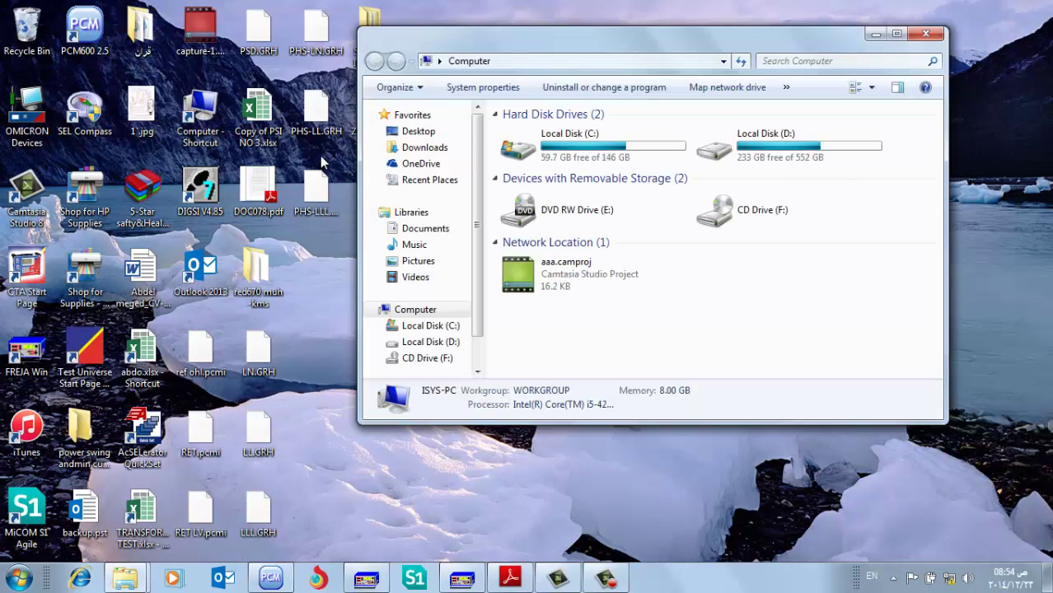
{"action": "double_click", "coordinate": [595, 51]}
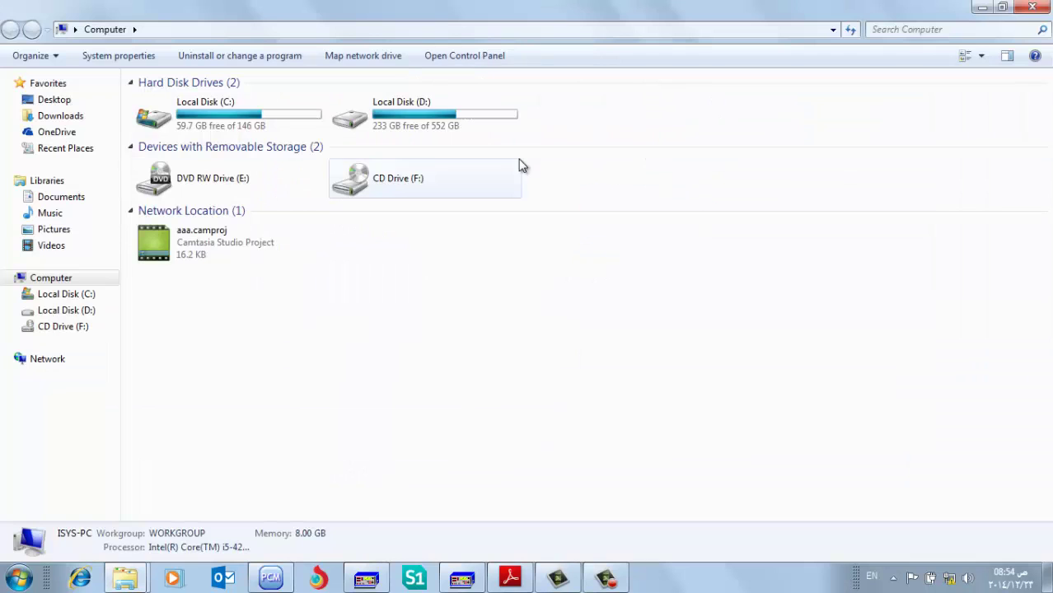
{"action": "double_click", "coordinate": [430, 114]}
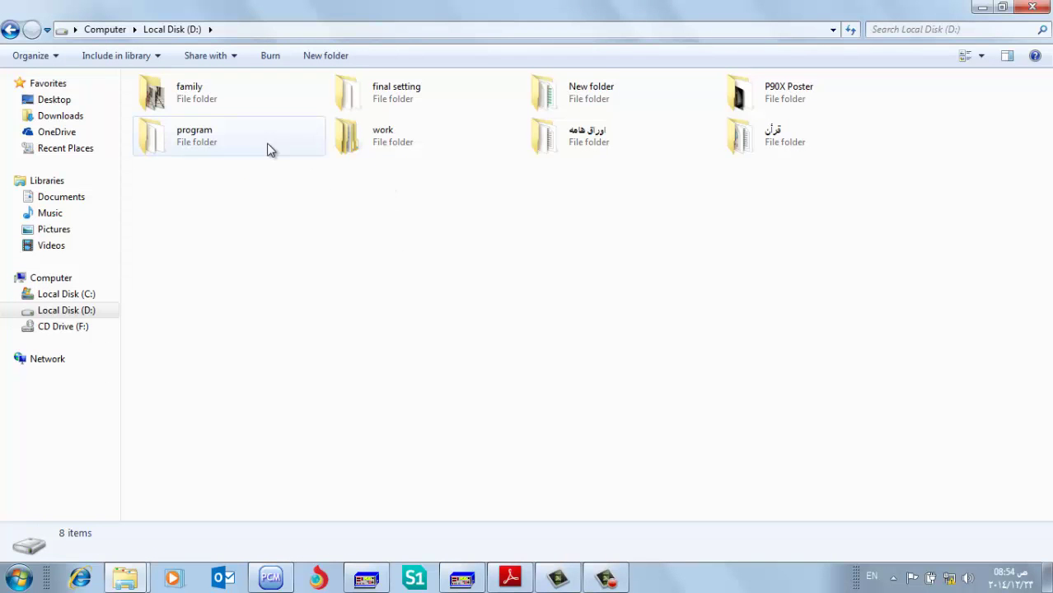
{"action": "double_click", "coordinate": [350, 153]}
{"action": "double_click", "coordinate": [737, 98]}
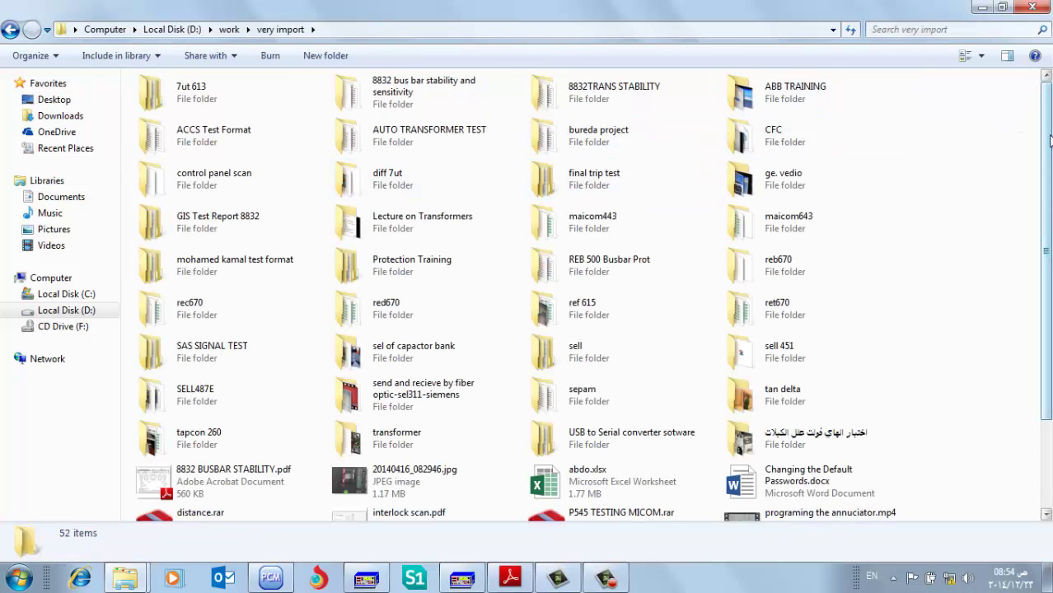
Open Technical_reference_manual__RED670_1.2.pdf from the "red 670 manual" subfolder of the red670 folder.
{"action": "left_click_drag", "start_coordinate": [1050, 142], "coordinate": [1049, 155]}
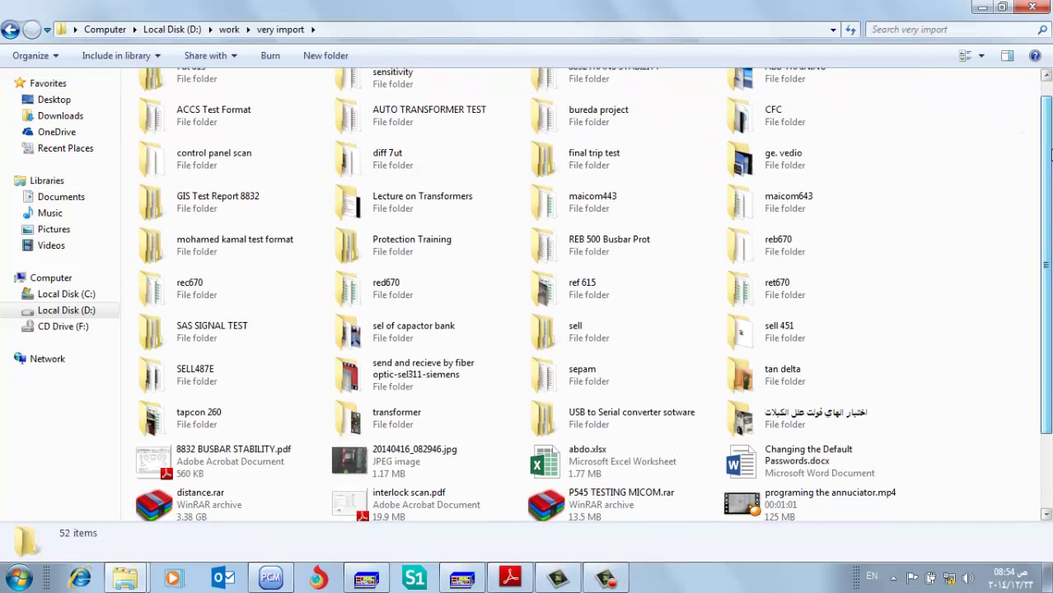
{"action": "left_click", "coordinate": [745, 256]}
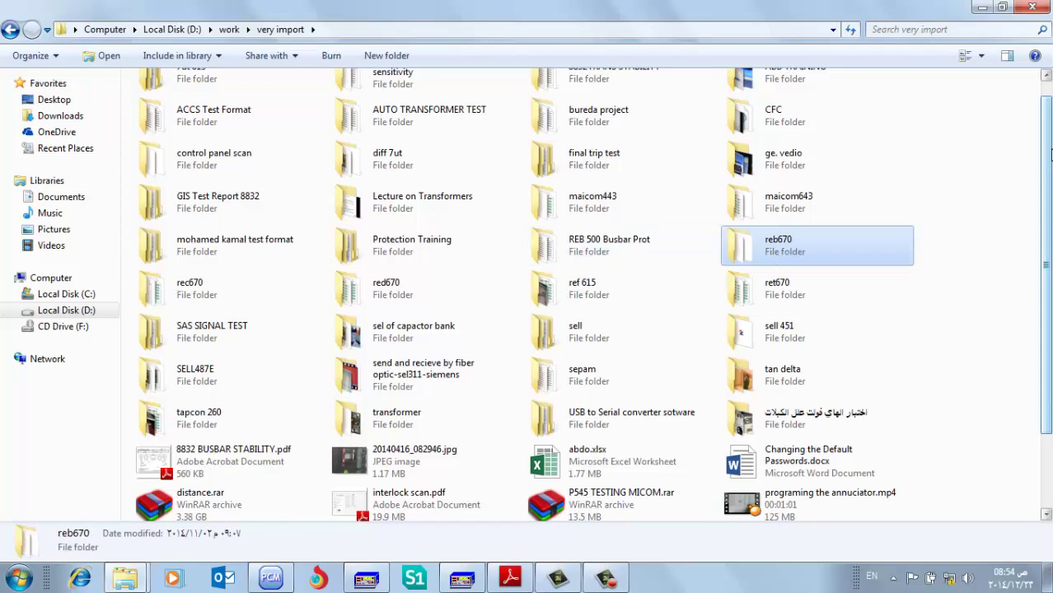
{"action": "double_click", "coordinate": [407, 285]}
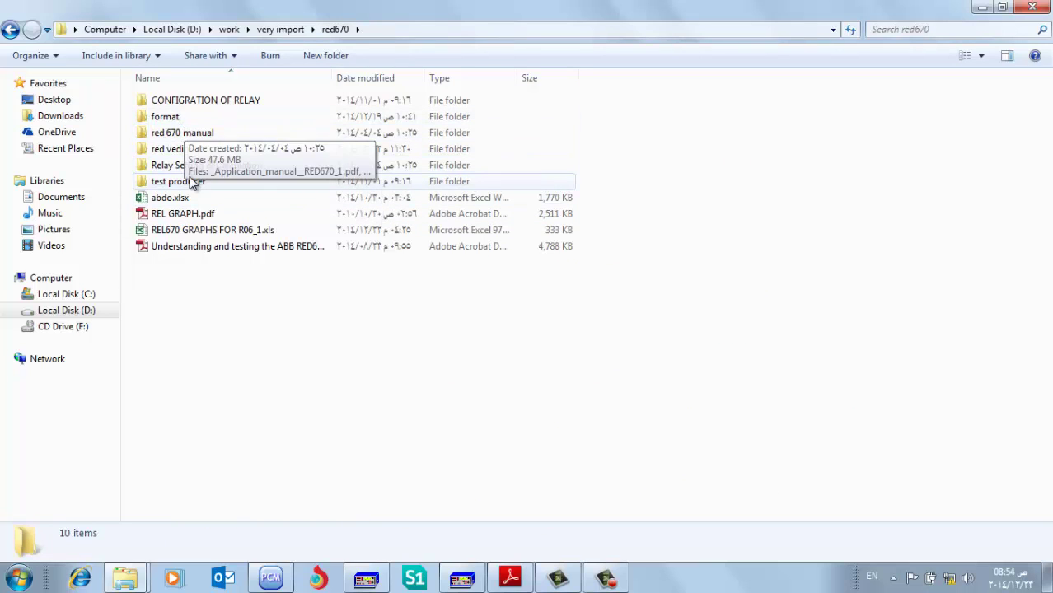
{"action": "double_click", "coordinate": [191, 136]}
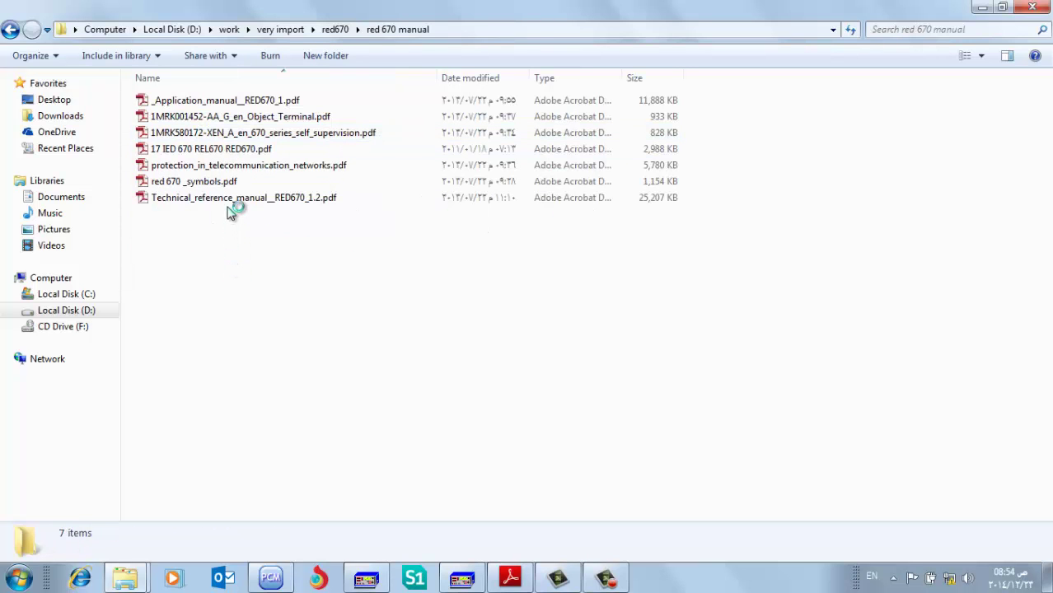
{"action": "left_click", "coordinate": [233, 202]}
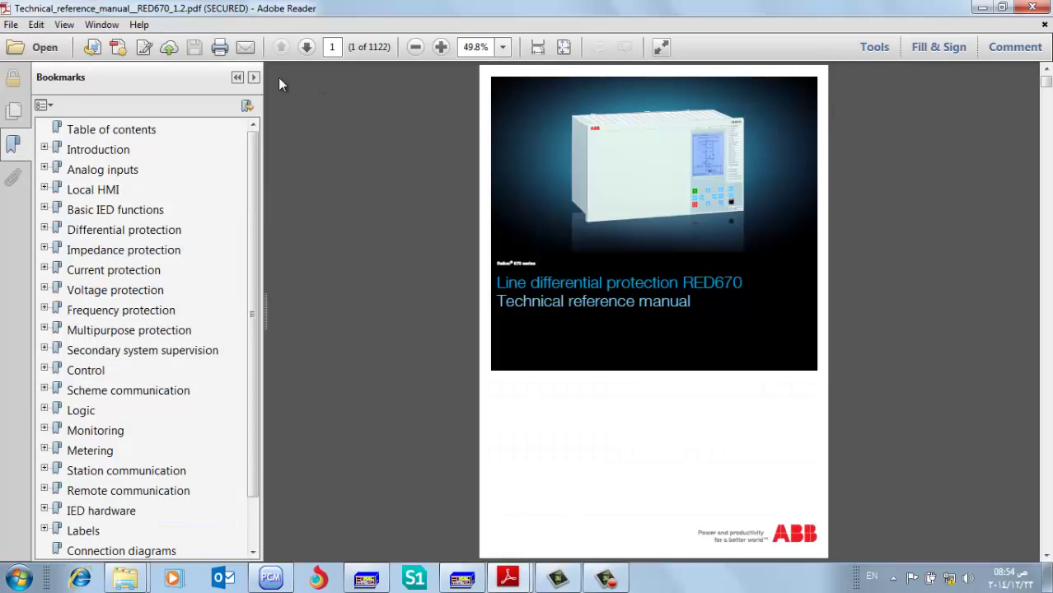
Hide the manual's bookmarks and search the document for "coor".
{"action": "left_click", "coordinate": [242, 77]}
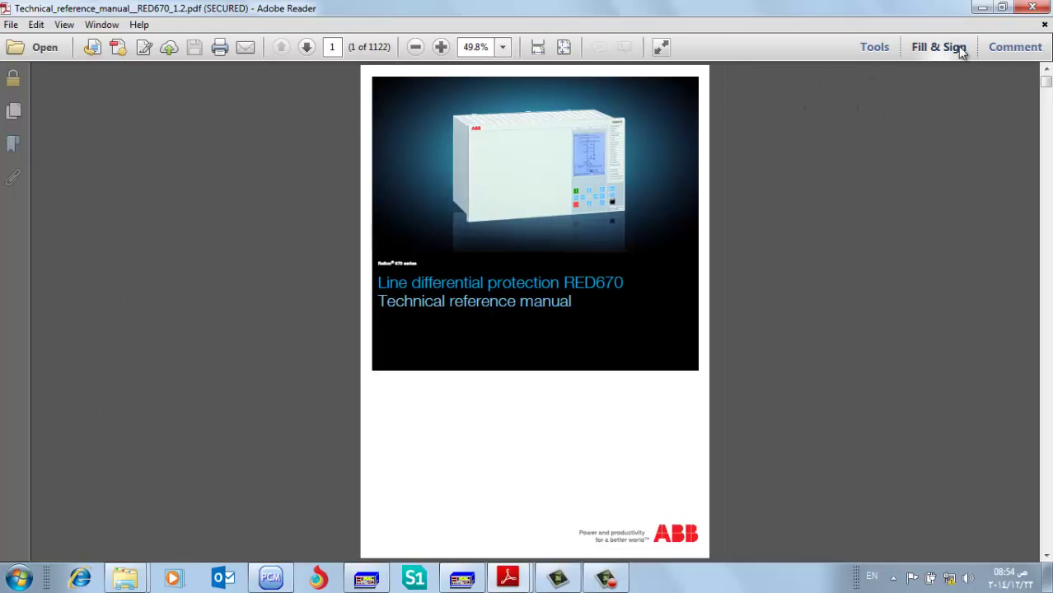
{"action": "key", "text": "ctrl+f"}
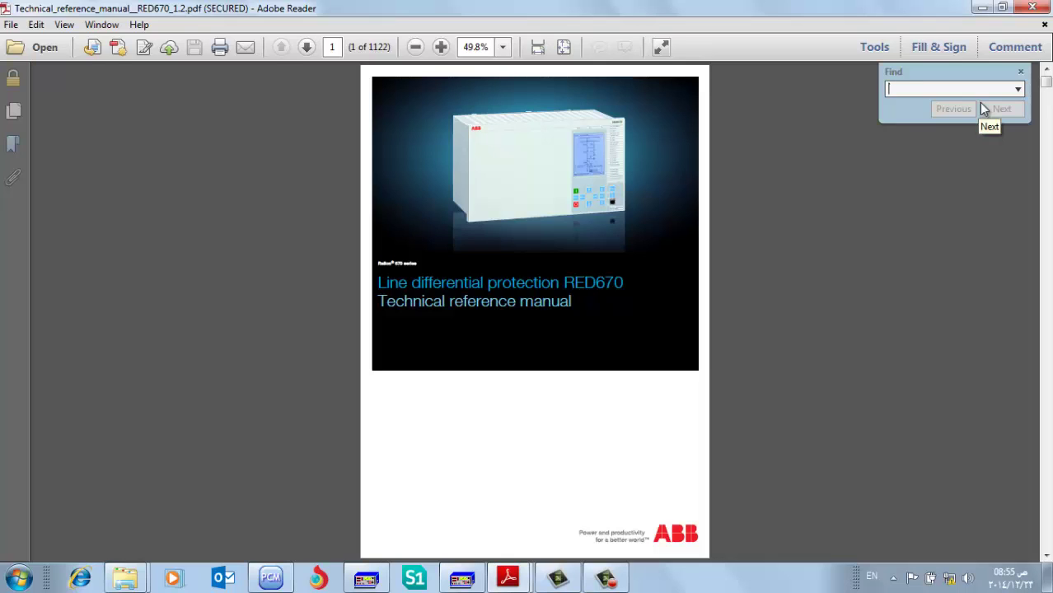
{"action": "type", "text": "coor"}
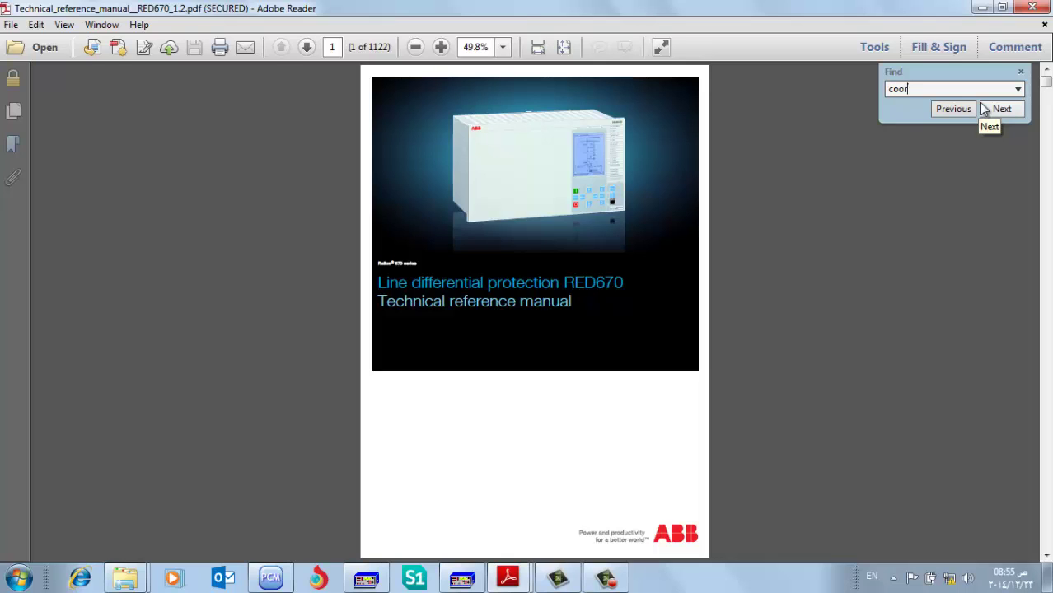
{"action": "left_click", "coordinate": [983, 107]}
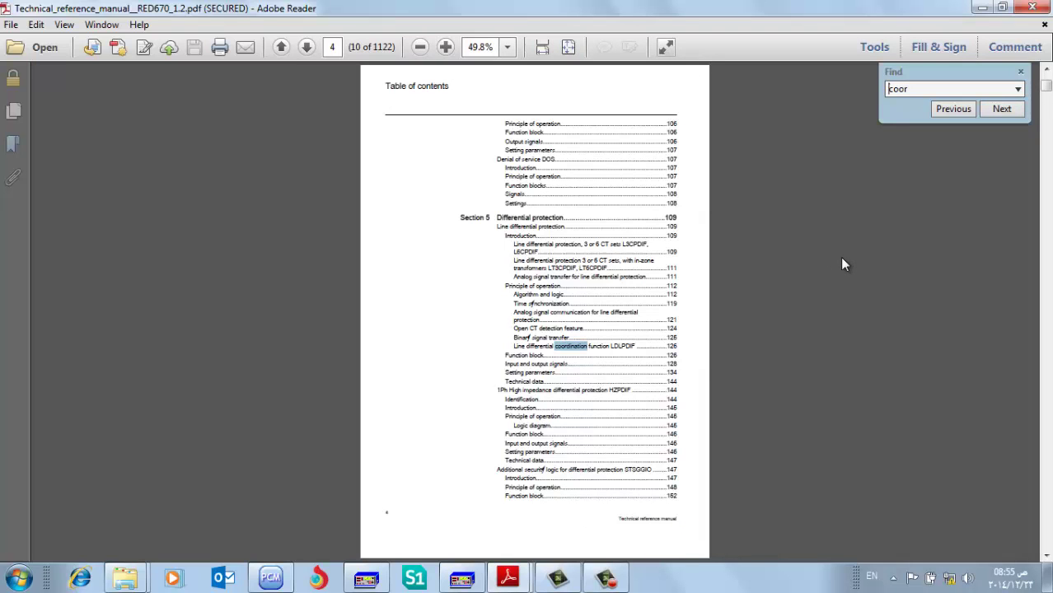
Go through the search matches to tCoord in section 13.1.2.1 Blocking scheme, then close the search.
{"action": "key", "text": "Return"}
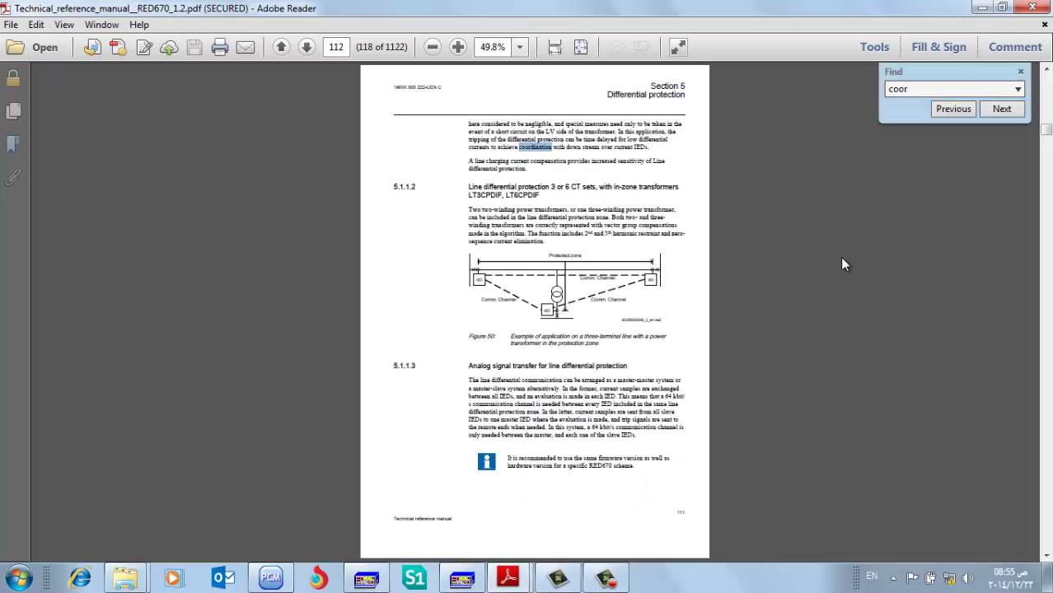
{"action": "key", "text": "Return"}
{"action": "key", "text": "Return"}
{"action": "key", "text": "Return"}
{"action": "key", "text": "Return"}
{"action": "key", "text": "Return"}
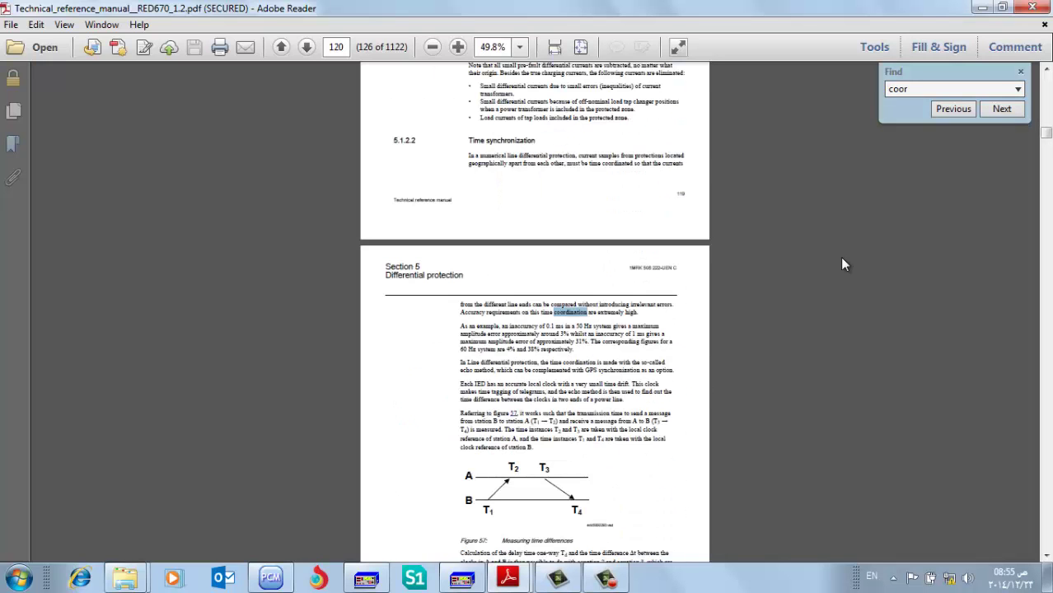
{"action": "key", "text": "Return"}
{"action": "key", "text": "Return"}
{"action": "key", "text": "Return"}
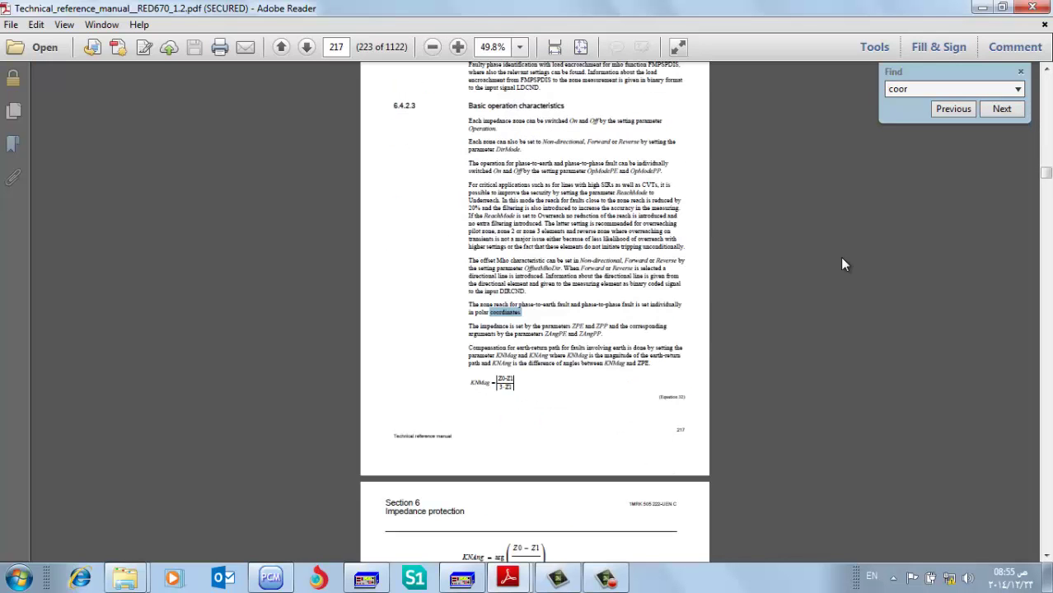
{"action": "key", "text": "Return"}
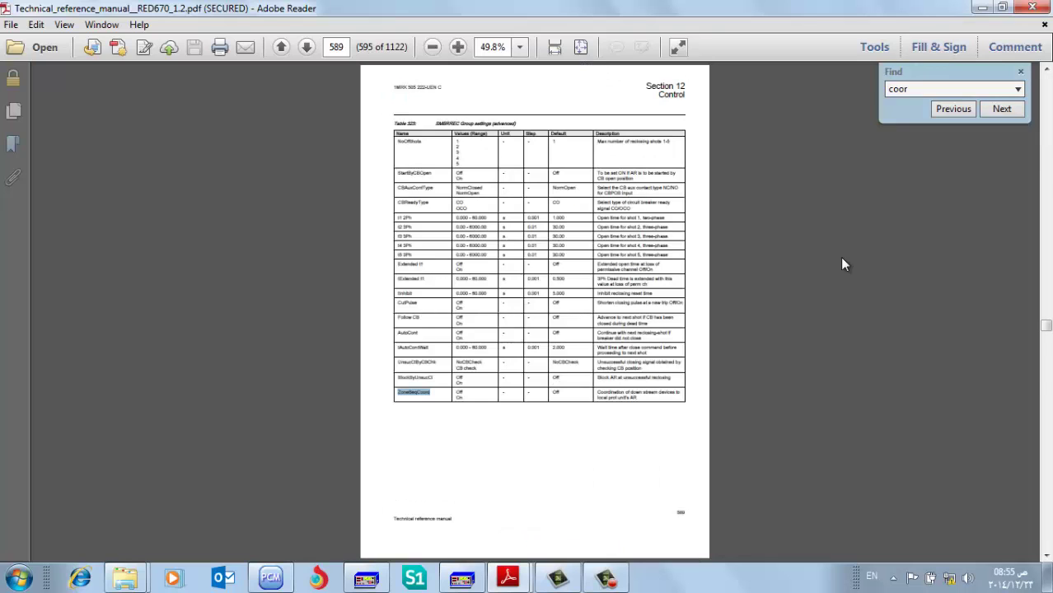
{"action": "key", "text": "Return"}
{"action": "key", "text": "Return"}
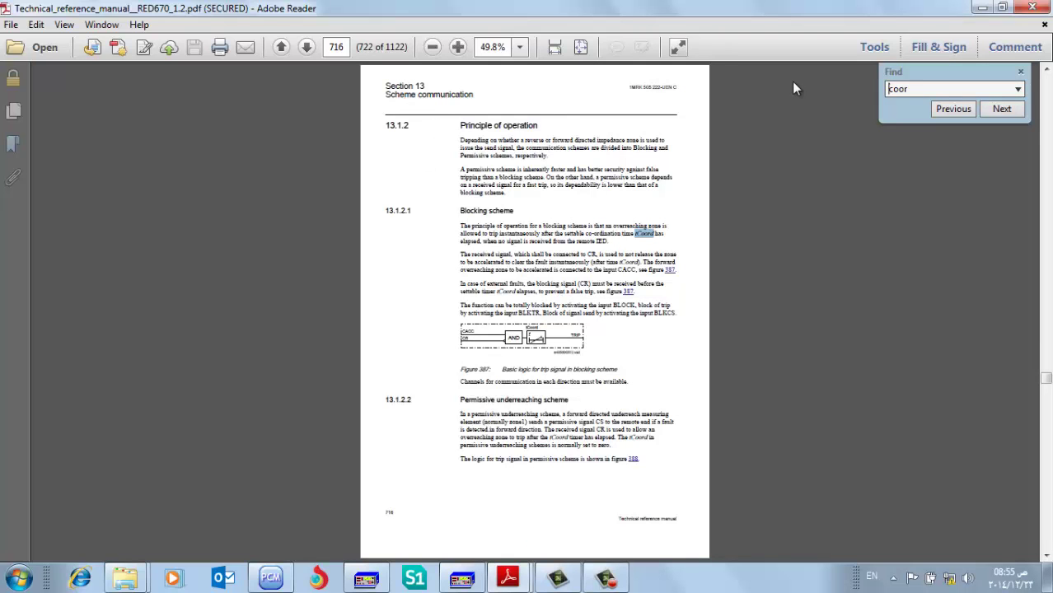
{"action": "left_click", "coordinate": [1020, 72]}
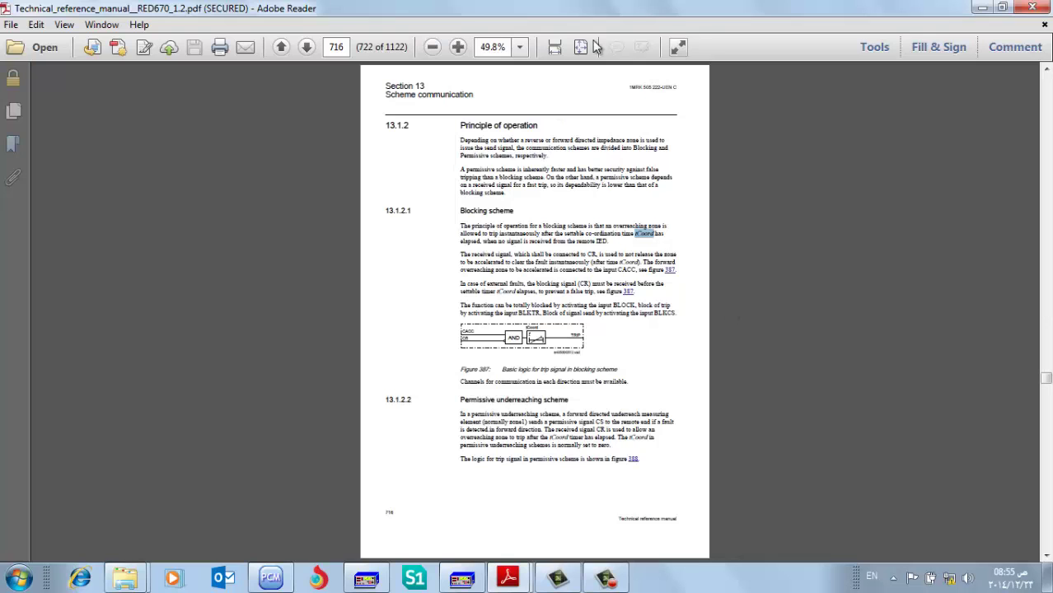
Fit the page to the window width and read section 13.1.2 on the blocking and permissive underreaching schemes through figure 388.
{"action": "left_click", "coordinate": [555, 48]}
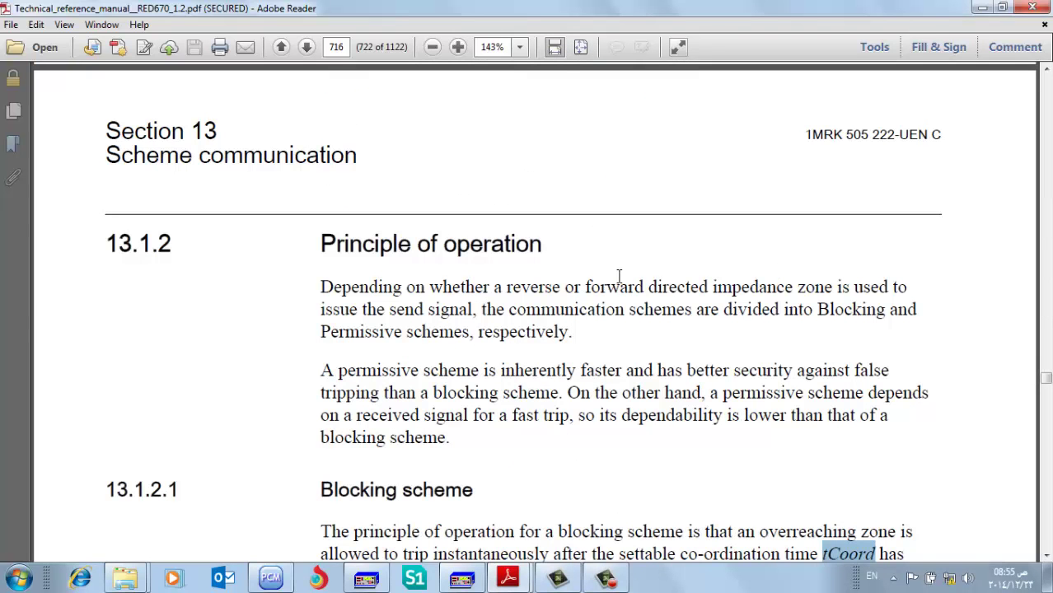
{"action": "scroll", "coordinate": [619, 276], "scroll_direction": "down", "scroll_amount": 3}
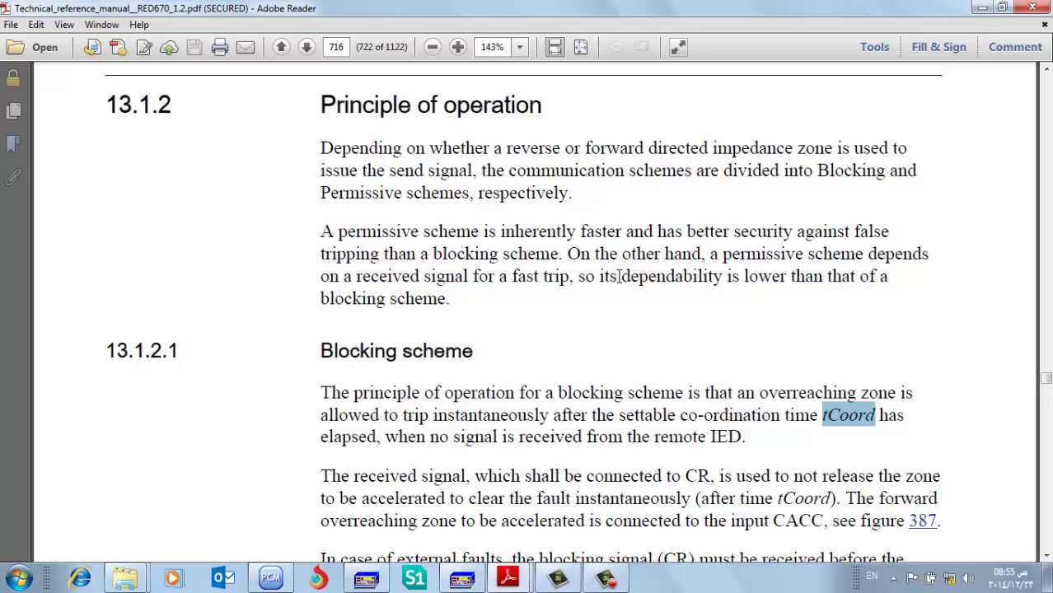
{"action": "scroll", "coordinate": [619, 276], "scroll_direction": "down", "scroll_amount": 10}
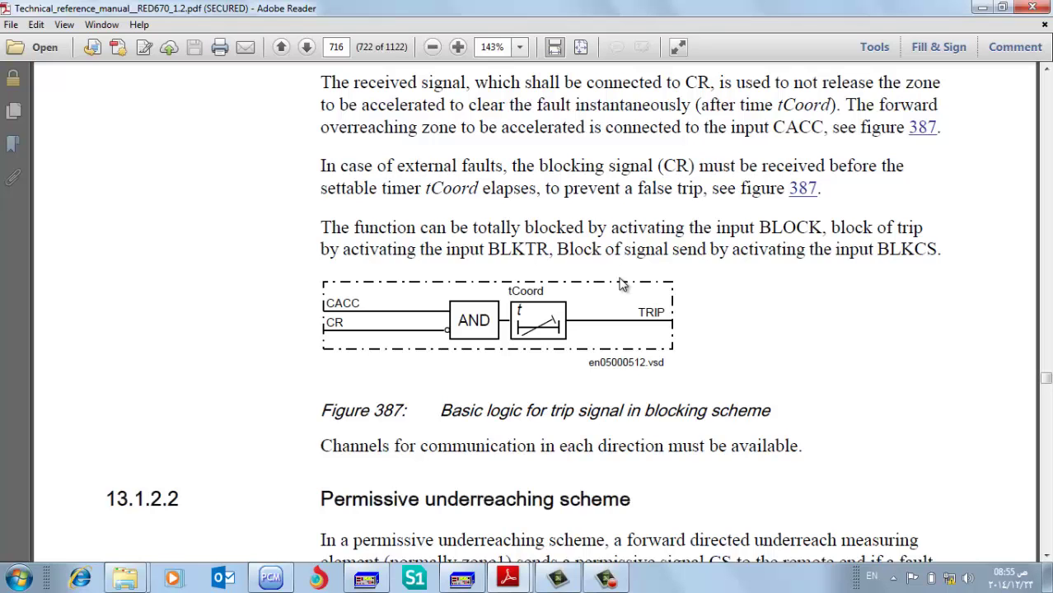
{"action": "scroll", "coordinate": [623, 284], "scroll_direction": "down", "scroll_amount": 10}
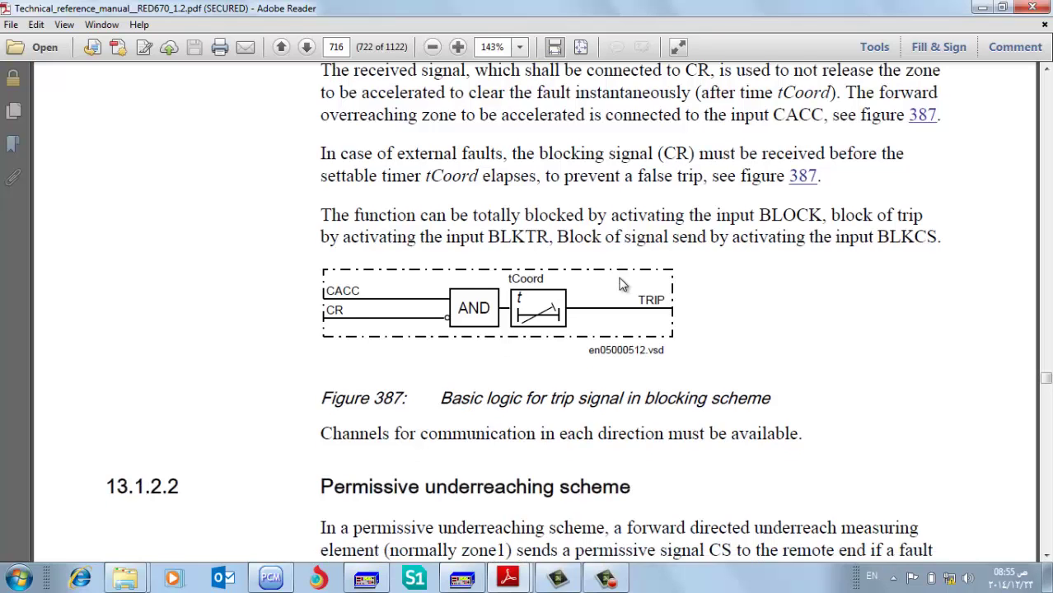
{"action": "scroll", "coordinate": [623, 284], "scroll_direction": "down", "scroll_amount": 4}
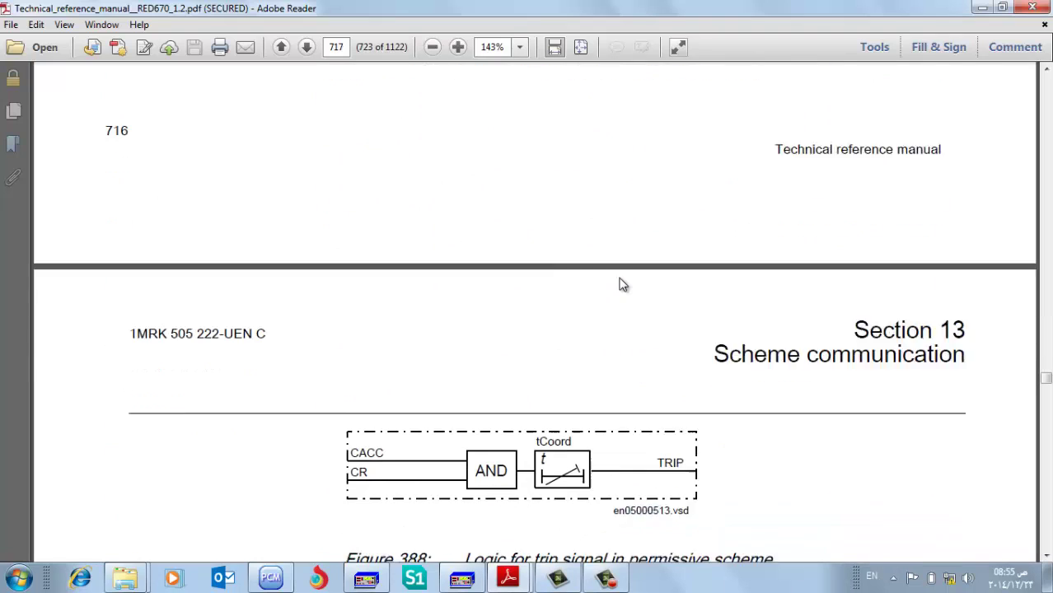
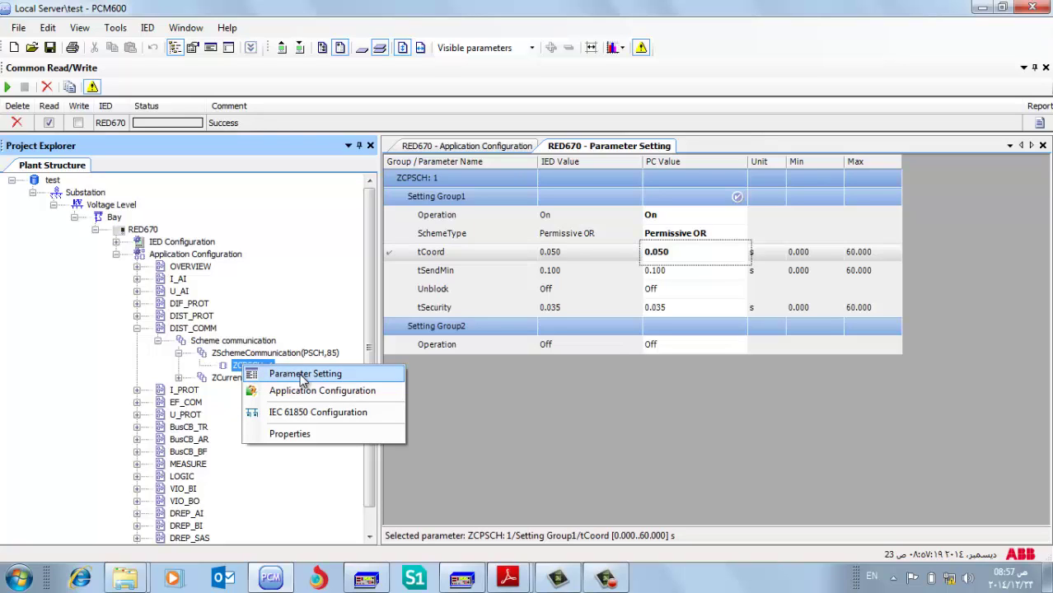
In PCM600, open the application configuration for ZCPSCH: 1 and examine the block's inputs, selecting the ZCAL-IREV variable connected to BLKTR.
{"action": "left_click", "coordinate": [305, 391]}
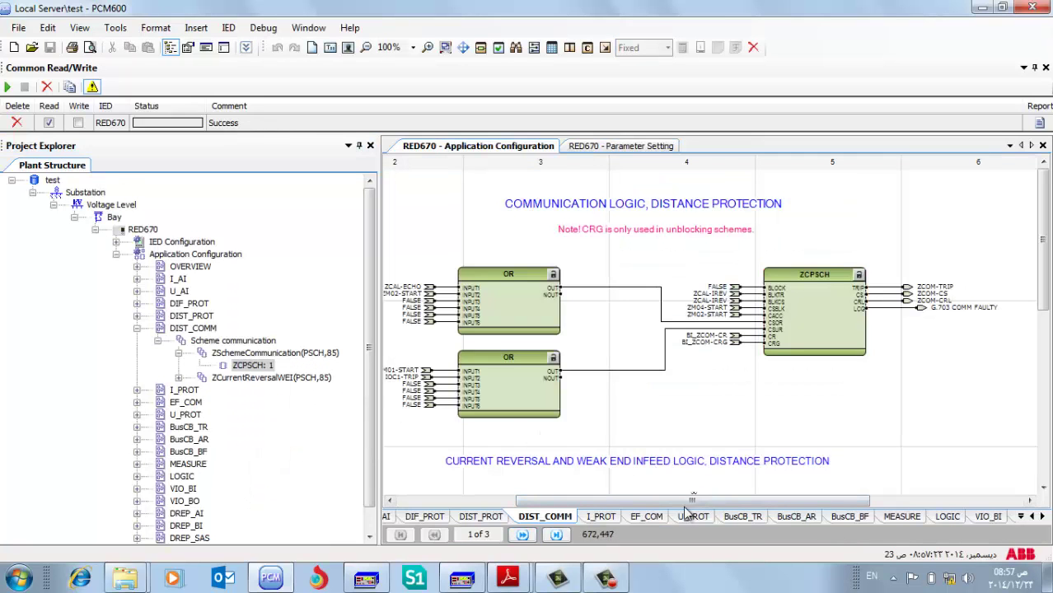
{"action": "left_click_drag", "start_coordinate": [692, 500], "coordinate": [716, 501]}
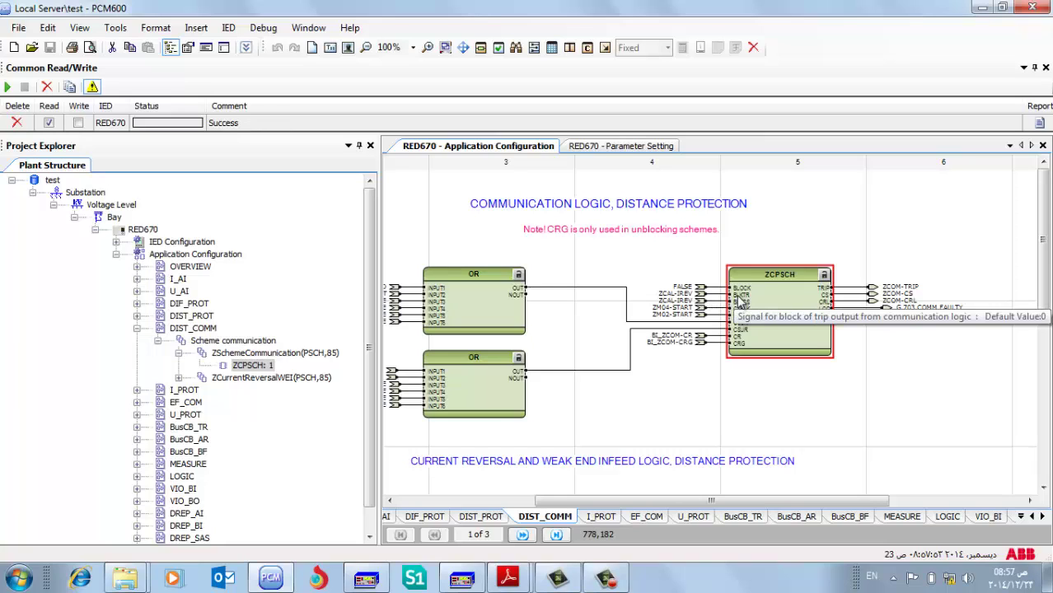
{"action": "left_click", "coordinate": [699, 294]}
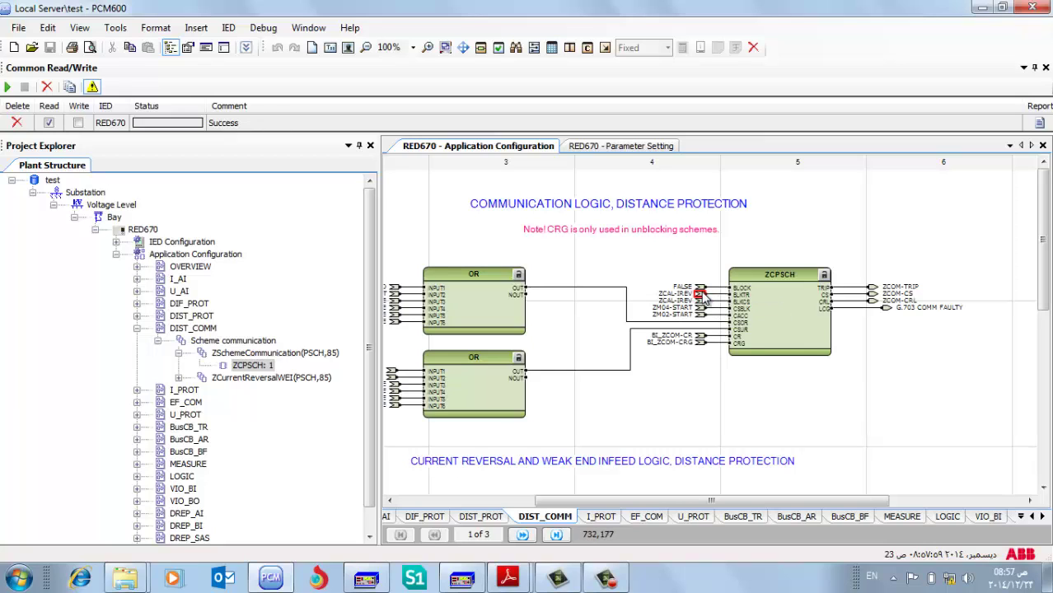
Go to the partner of the ZCAL-IREV variable at BLKTR and examine the ZCRWPSCH block with its input OR gate.
{"action": "right_click", "coordinate": [702, 294]}
{"action": "mouse_move", "coordinate": [879, 354]}
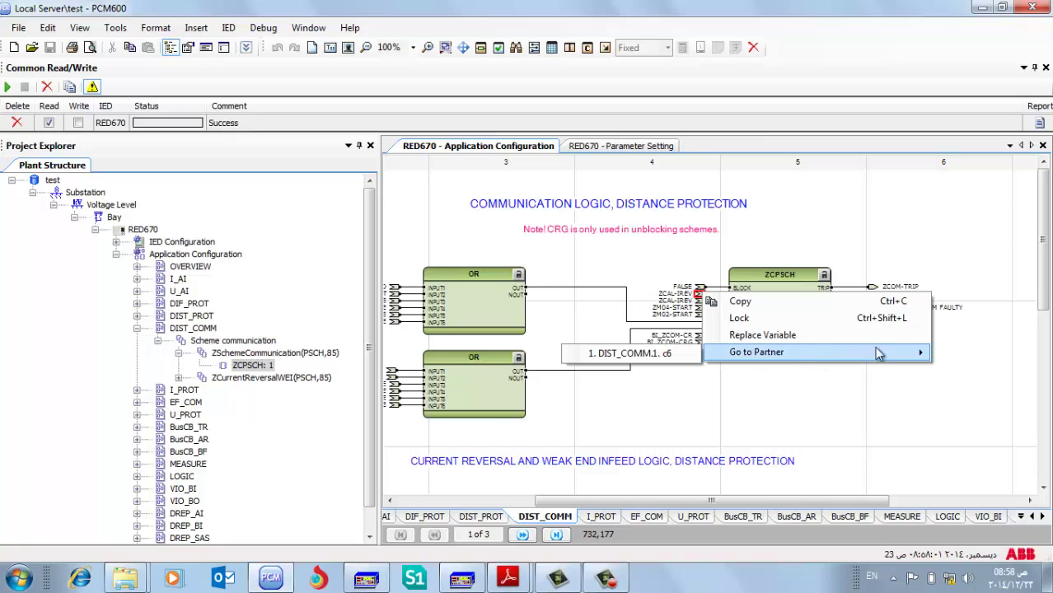
{"action": "left_click", "coordinate": [673, 354]}
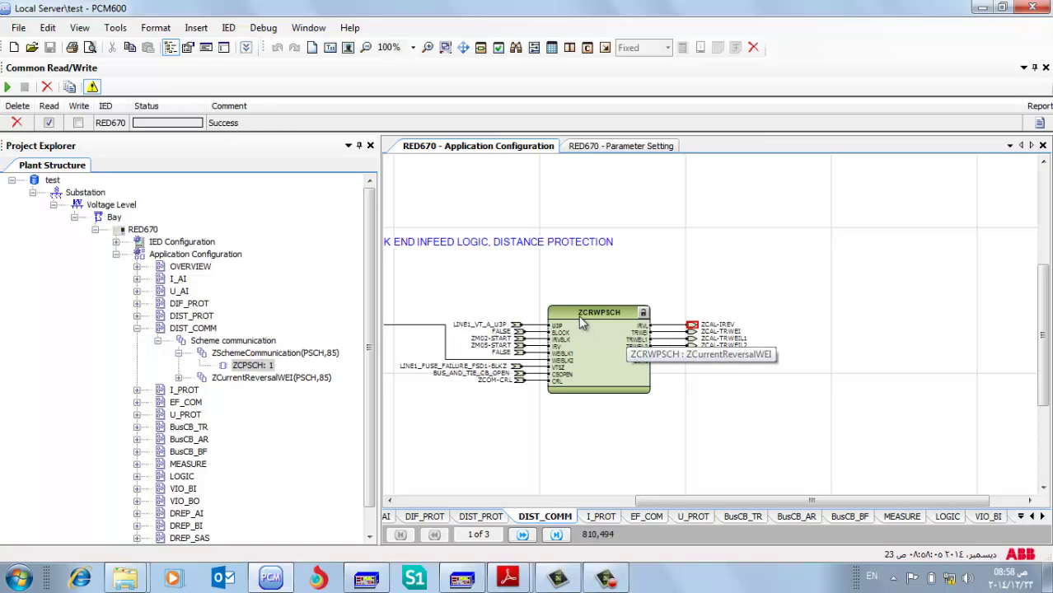
{"action": "left_click_drag", "start_coordinate": [676, 500], "coordinate": [565, 505]}
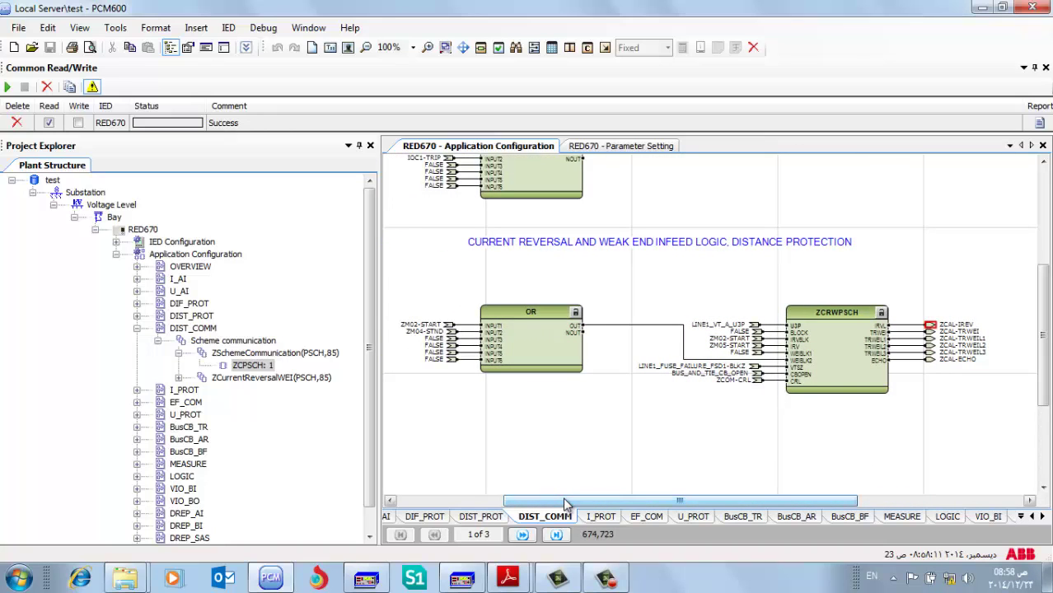
Trace the ZCAL-IREV output of ZCRWPSCH to its first partner, DIST_COMM.1. a4, at the ZCPSCH block.
{"action": "right_click", "coordinate": [931, 328]}
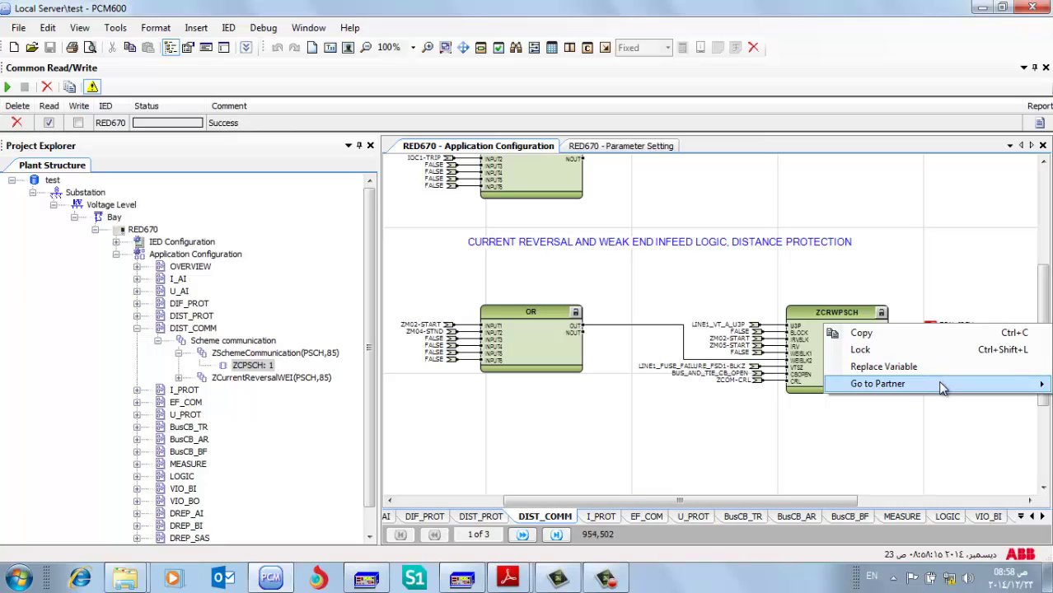
{"action": "mouse_move", "coordinate": [943, 387]}
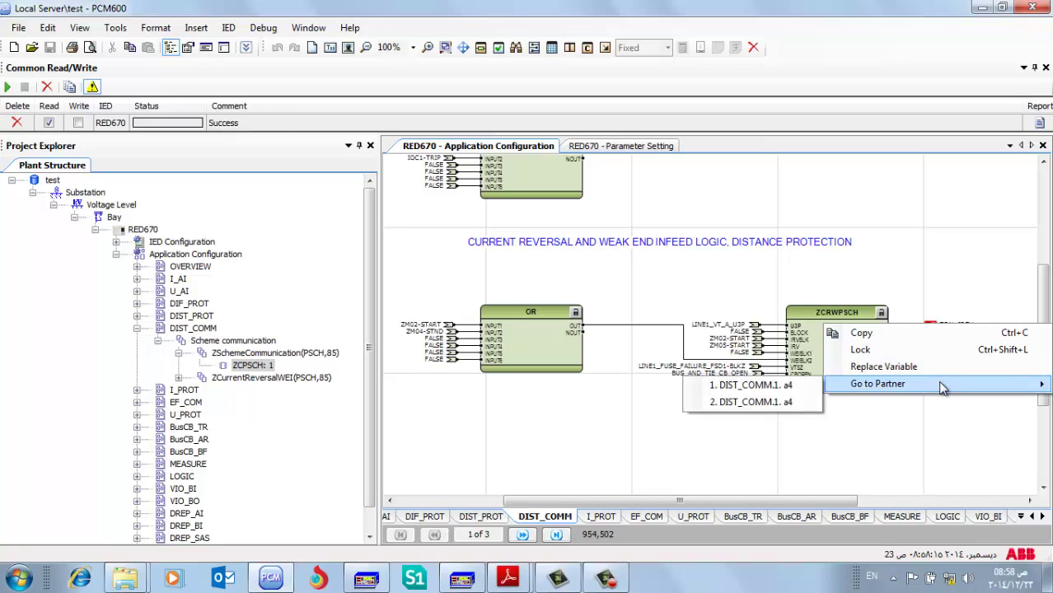
{"action": "left_click", "coordinate": [787, 388]}
{"action": "left_click", "coordinate": [739, 443]}
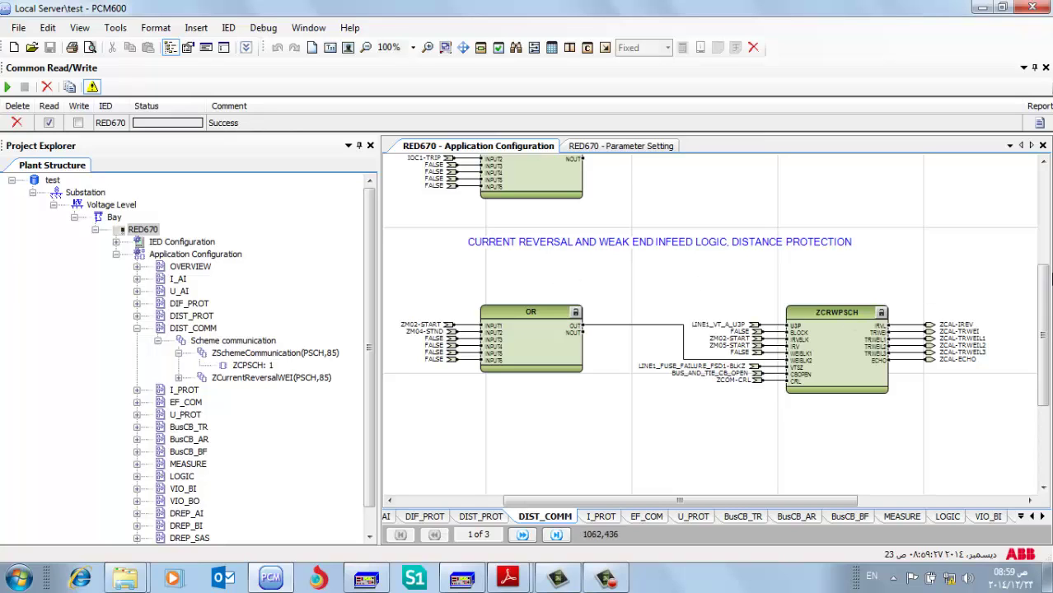
{"action": "left_click_drag", "start_coordinate": [1044, 308], "coordinate": [1045, 312]}
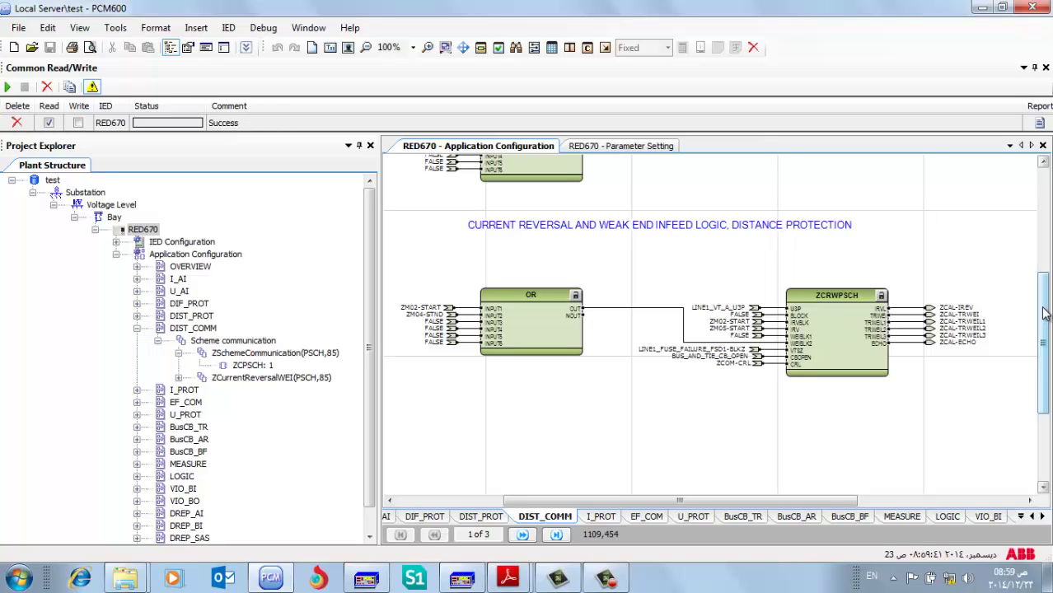
{"action": "scroll", "coordinate": [1044, 313], "scroll_direction": "down", "scroll_amount": 1}
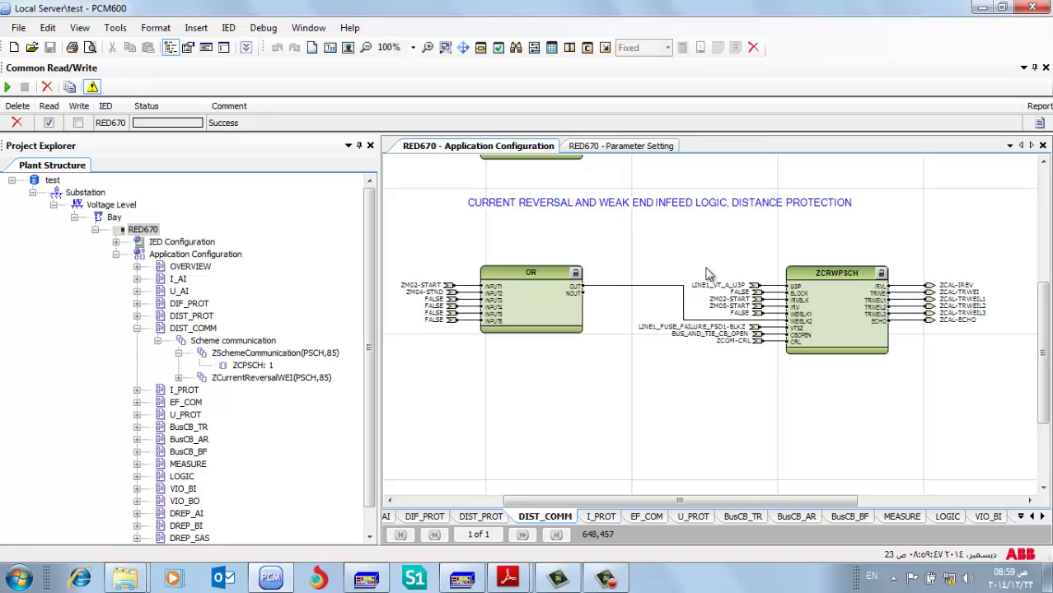
{"action": "right_click", "coordinate": [931, 286]}
{"action": "mouse_move", "coordinate": [933, 347]}
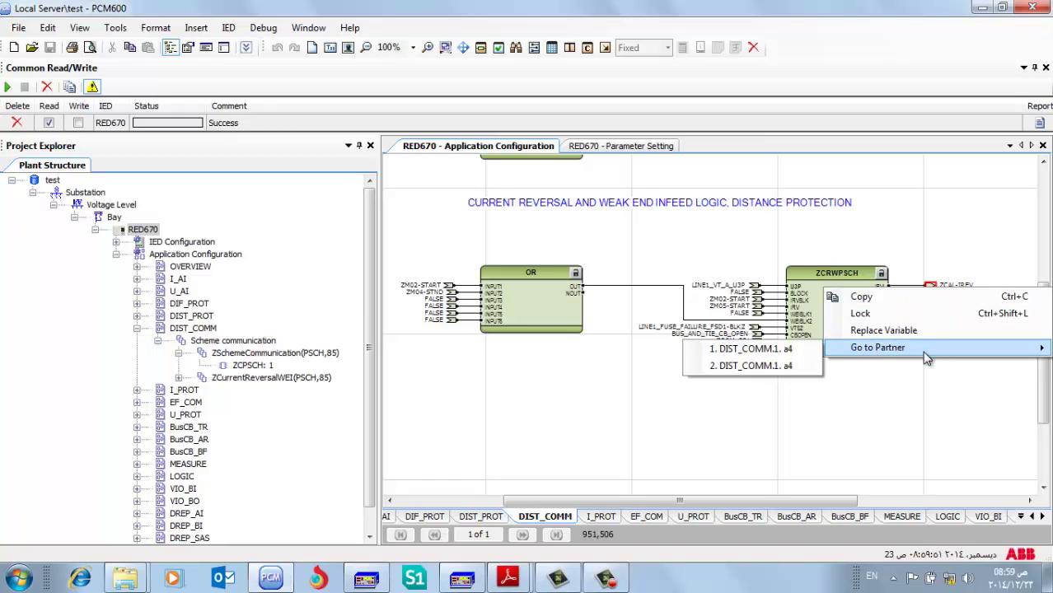
{"action": "left_click", "coordinate": [765, 350]}
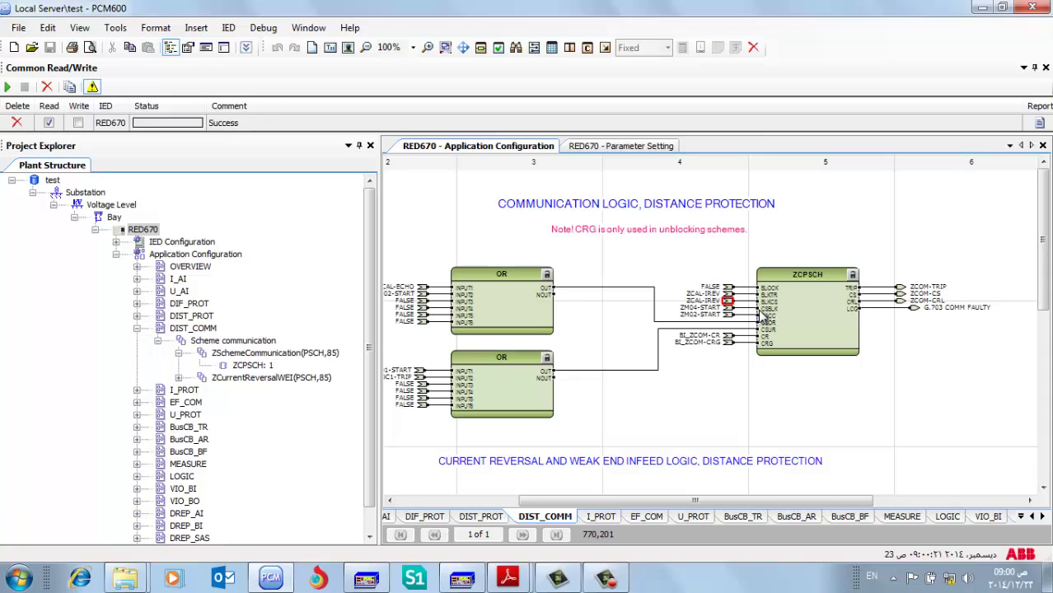
Examine the ZCPSCH block's blocking and permissive inputs and its ZCOM-TRIP output, selecting each in the diagram.
{"action": "left_click", "coordinate": [803, 316]}
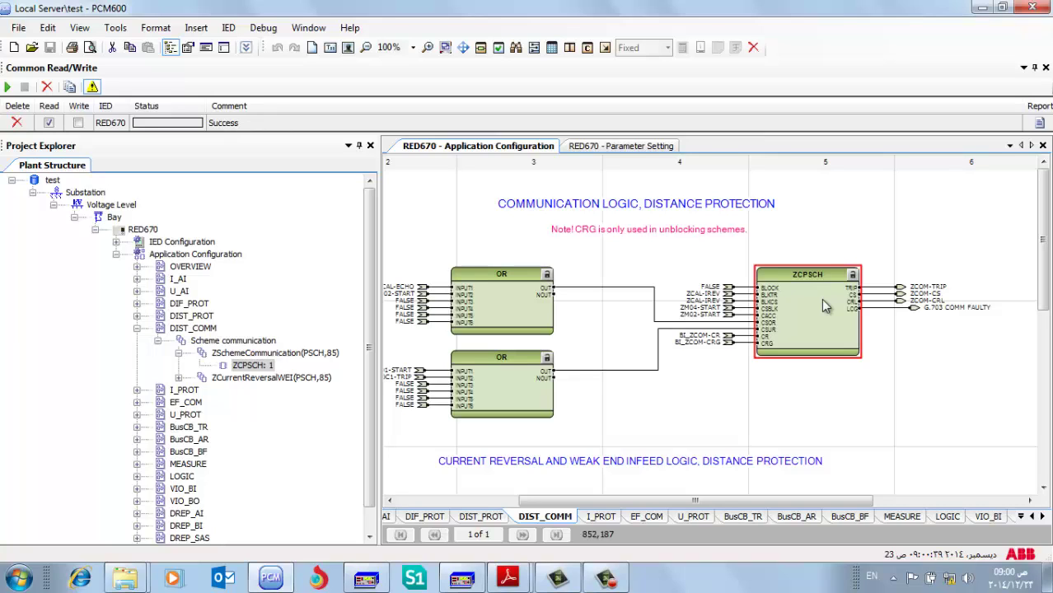
{"action": "left_click", "coordinate": [915, 289]}
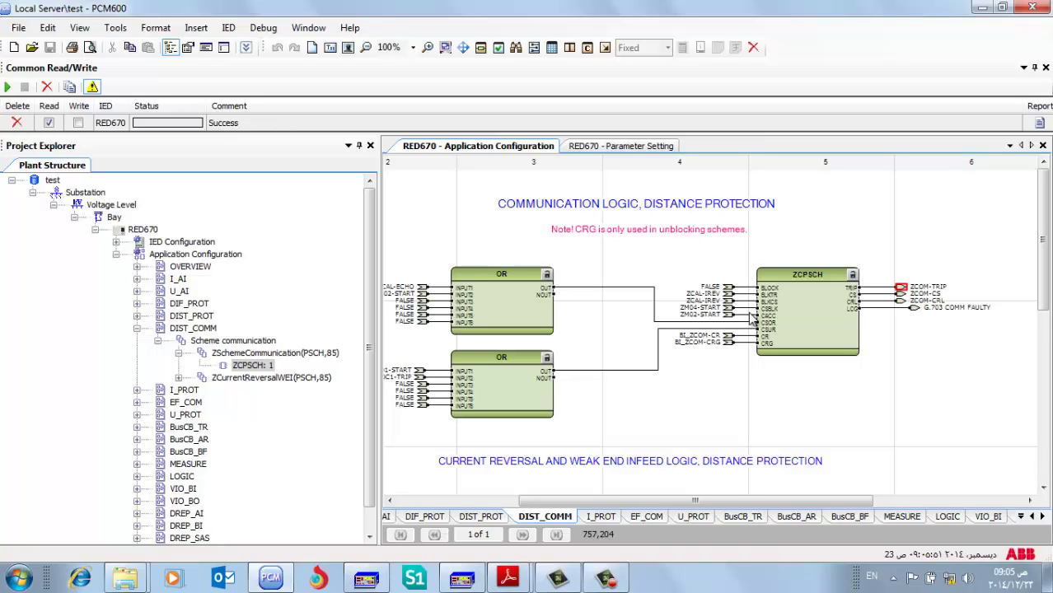
{"action": "left_click", "coordinate": [810, 300]}
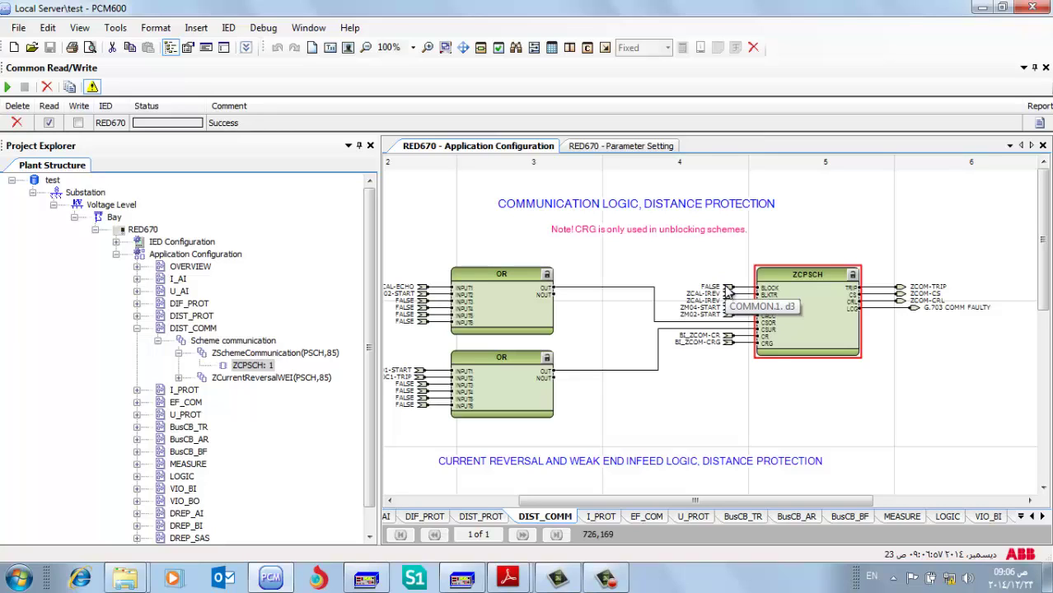
{"action": "left_click", "coordinate": [783, 391]}
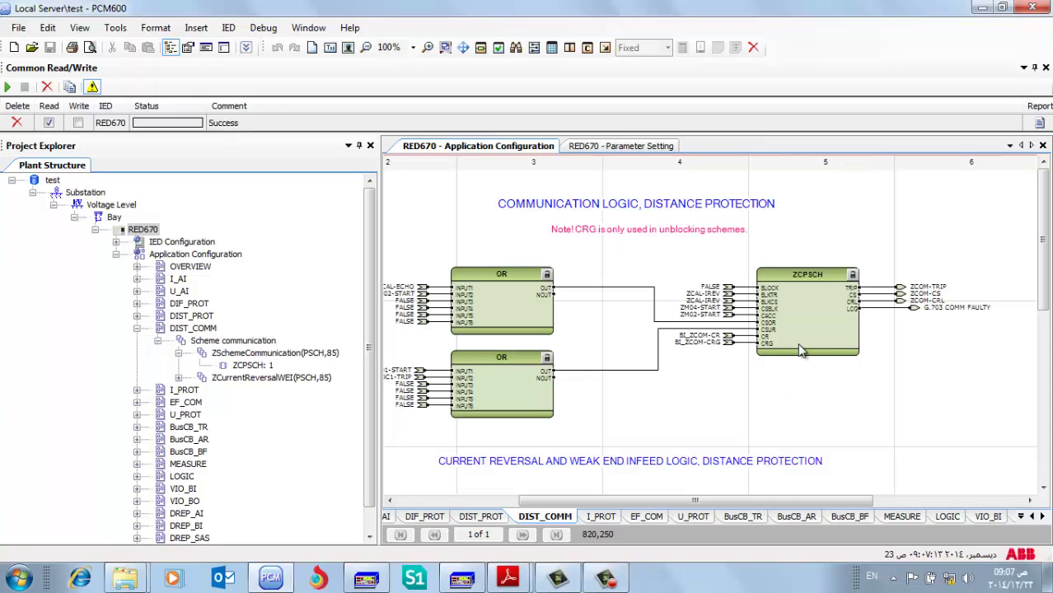
{"action": "left_click", "coordinate": [807, 327]}
{"action": "left_click", "coordinate": [795, 432]}
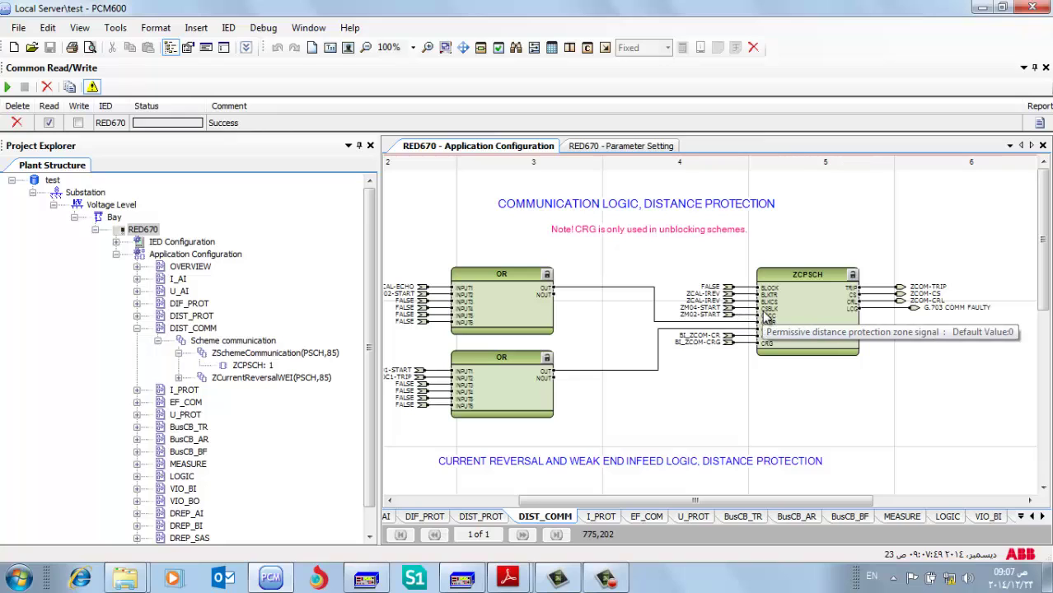
Enlarge the diagram to 150% and examine ZCPSCH together with the OR gates feeding its CSOR and CSUR inputs.
{"action": "left_click", "coordinate": [443, 51]}
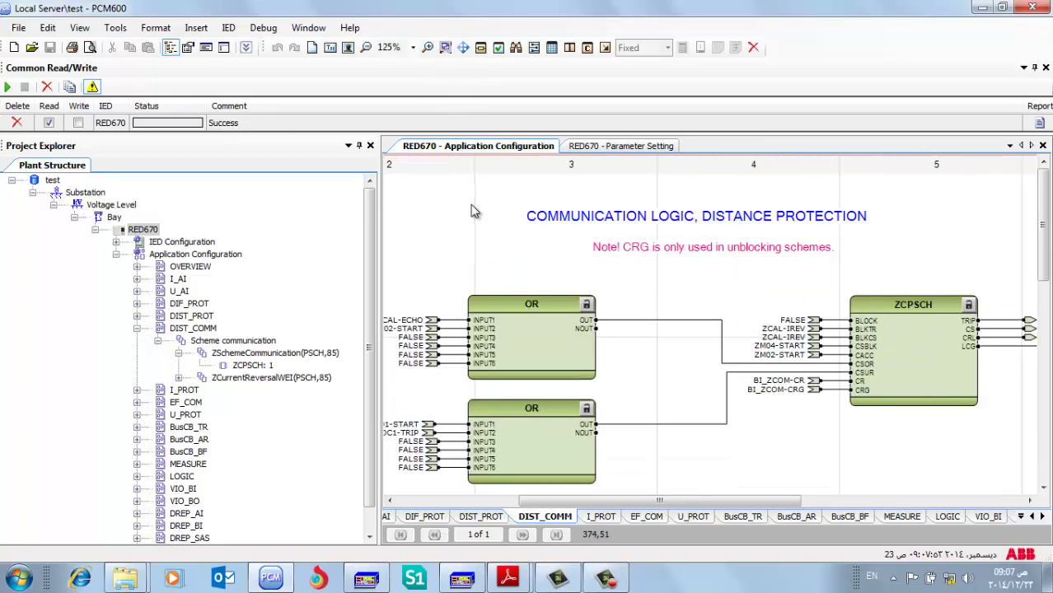
{"action": "left_click", "coordinate": [430, 50]}
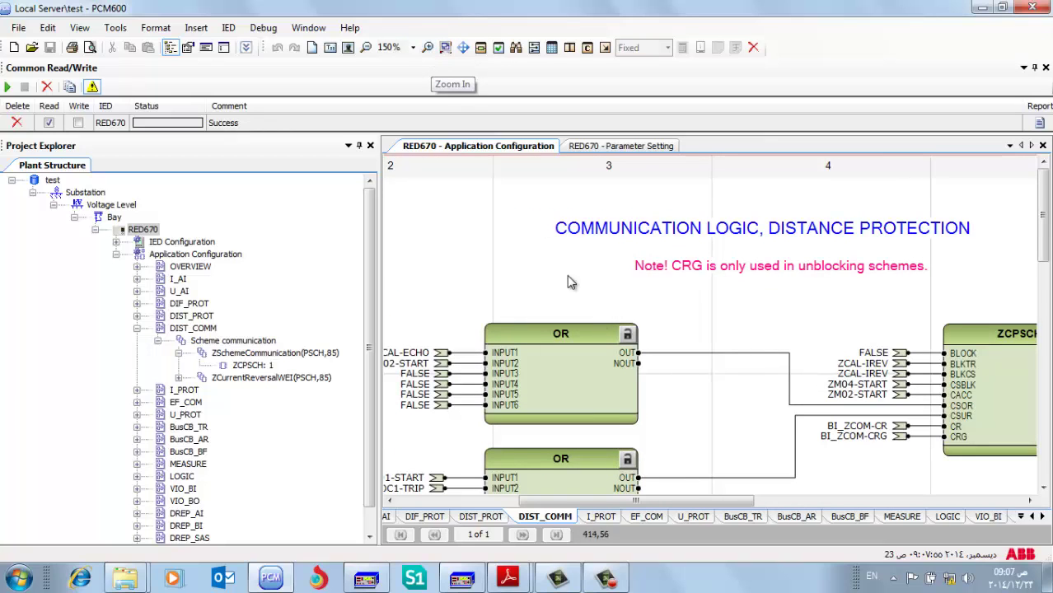
{"action": "left_click_drag", "start_coordinate": [622, 502], "coordinate": [731, 503]}
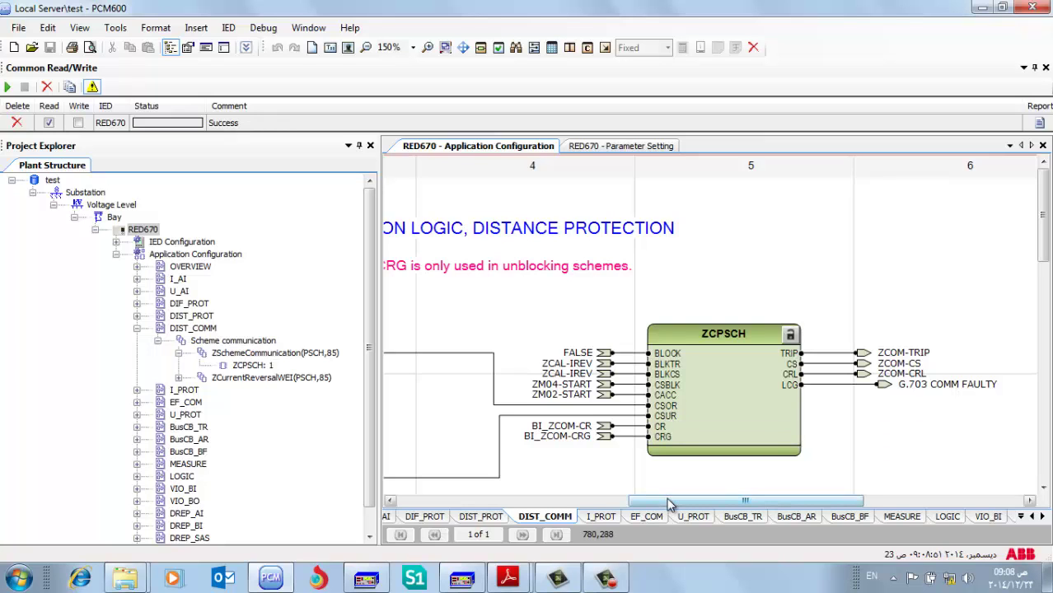
{"action": "left_click_drag", "start_coordinate": [667, 501], "coordinate": [564, 511]}
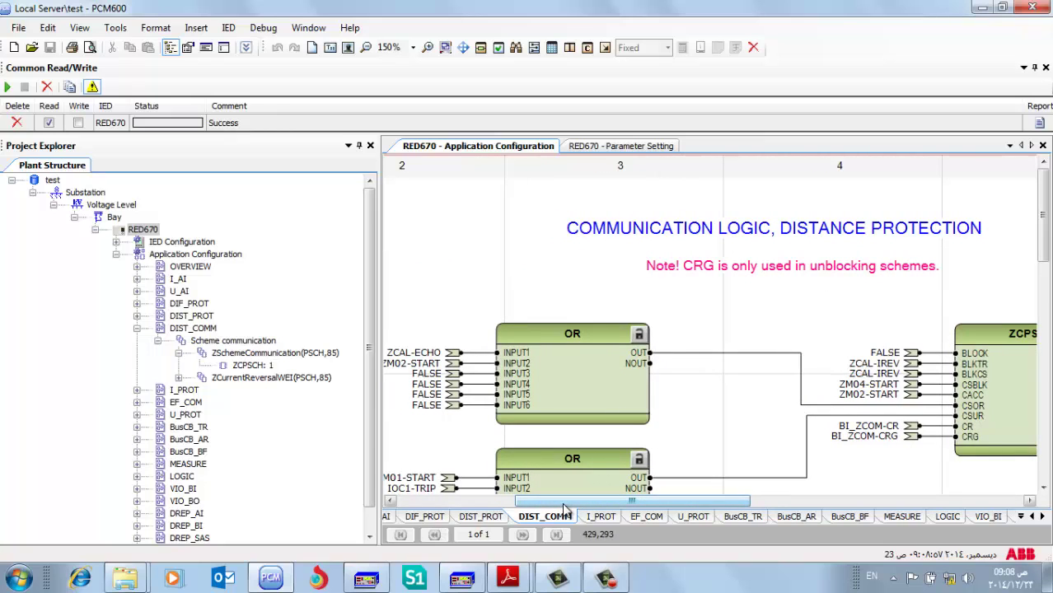
{"action": "left_click_drag", "start_coordinate": [563, 505], "coordinate": [524, 502]}
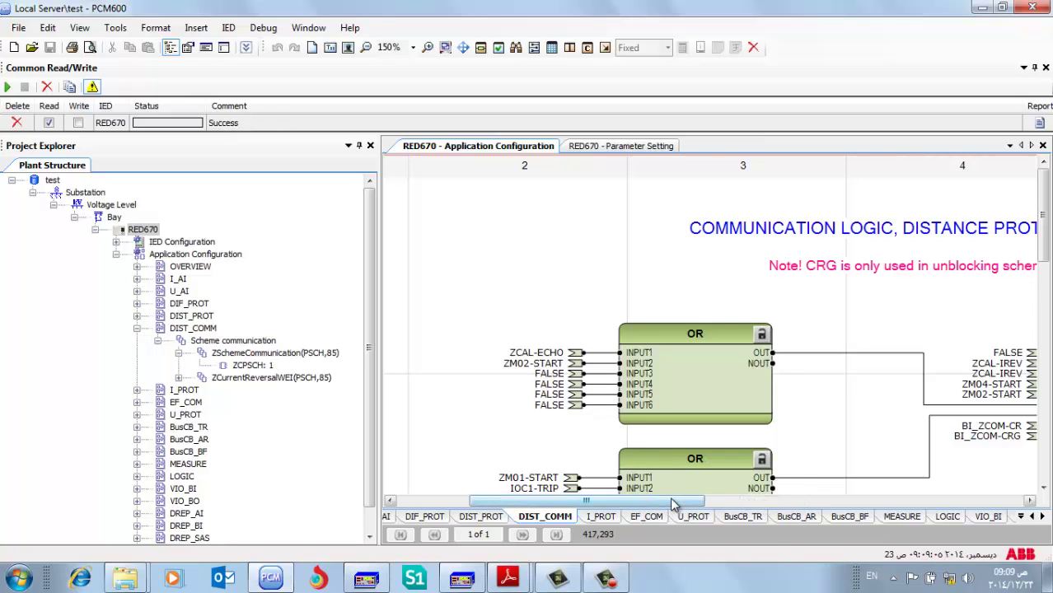
{"action": "left_click_drag", "start_coordinate": [674, 501], "coordinate": [758, 500]}
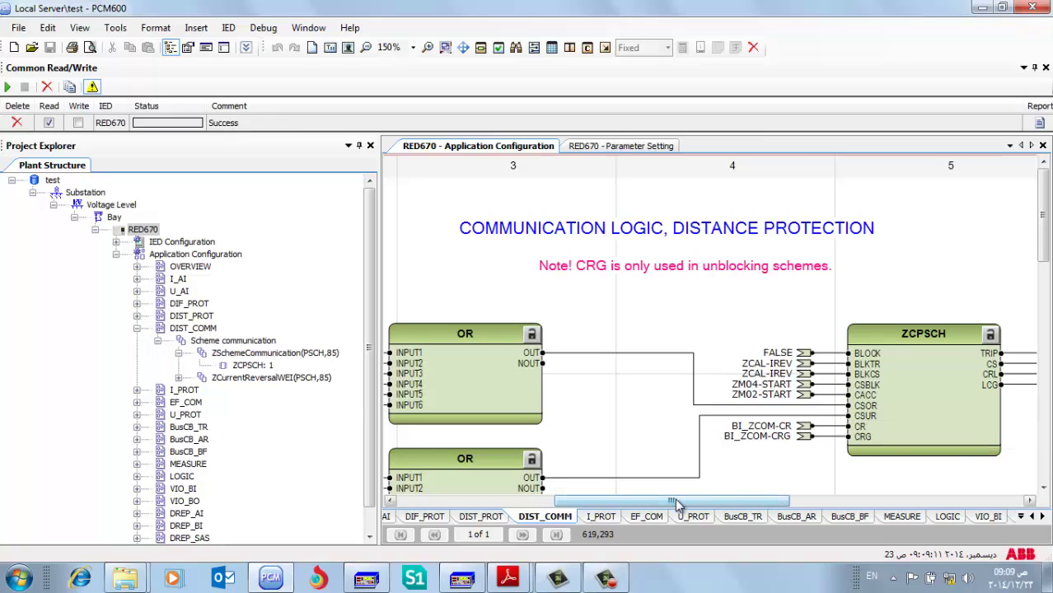
{"action": "left_click_drag", "start_coordinate": [674, 504], "coordinate": [564, 503]}
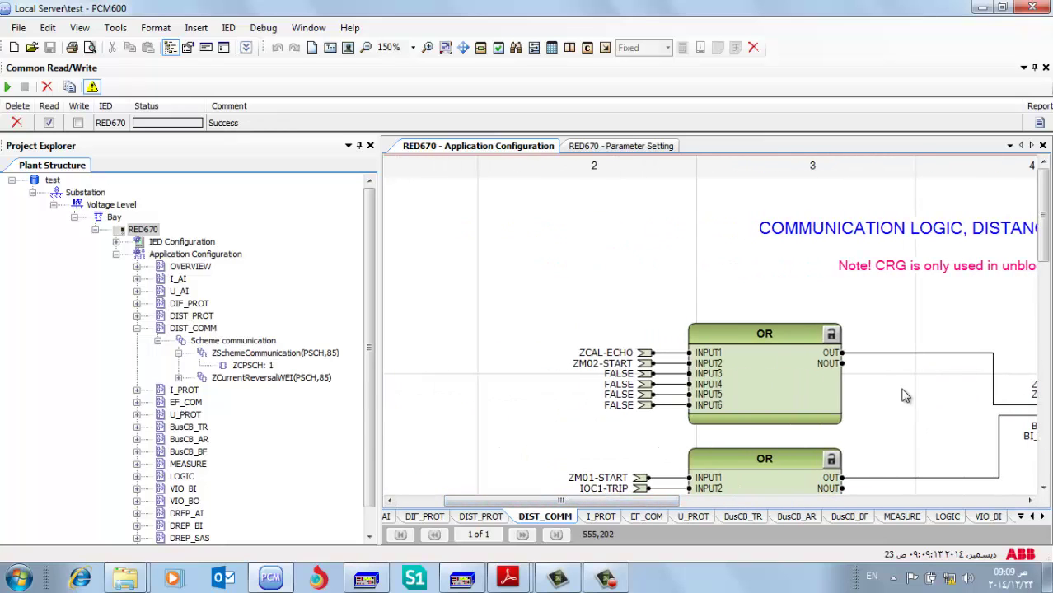
Delete the connection between IOC1-TRIP and INPUT2 of the OR gate that feeds CSUR.
{"action": "left_click_drag", "start_coordinate": [1043, 235], "coordinate": [1045, 262]}
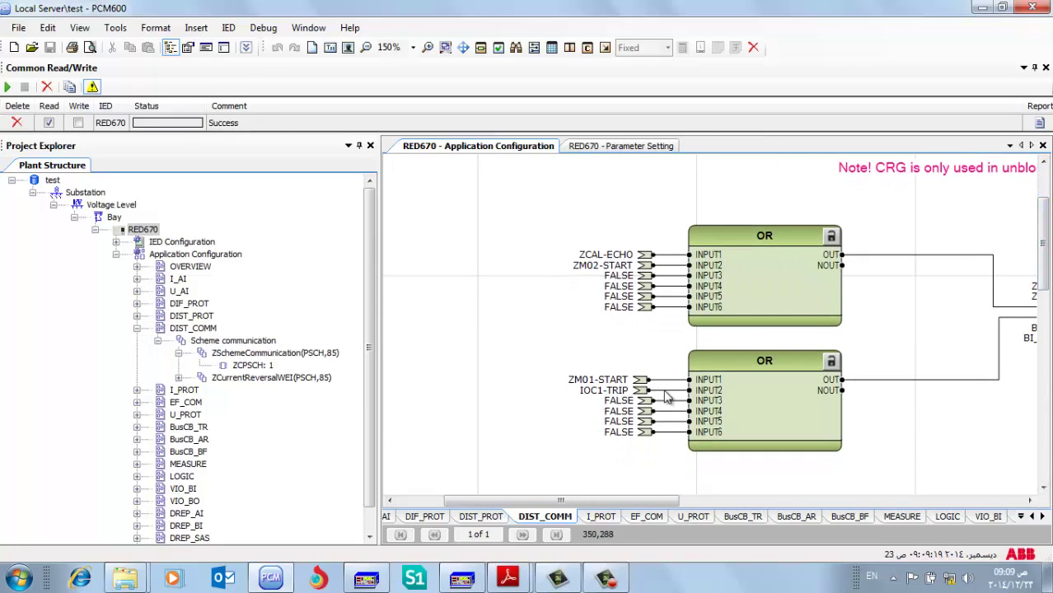
{"action": "left_click", "coordinate": [667, 392]}
{"action": "key", "text": "Delete"}
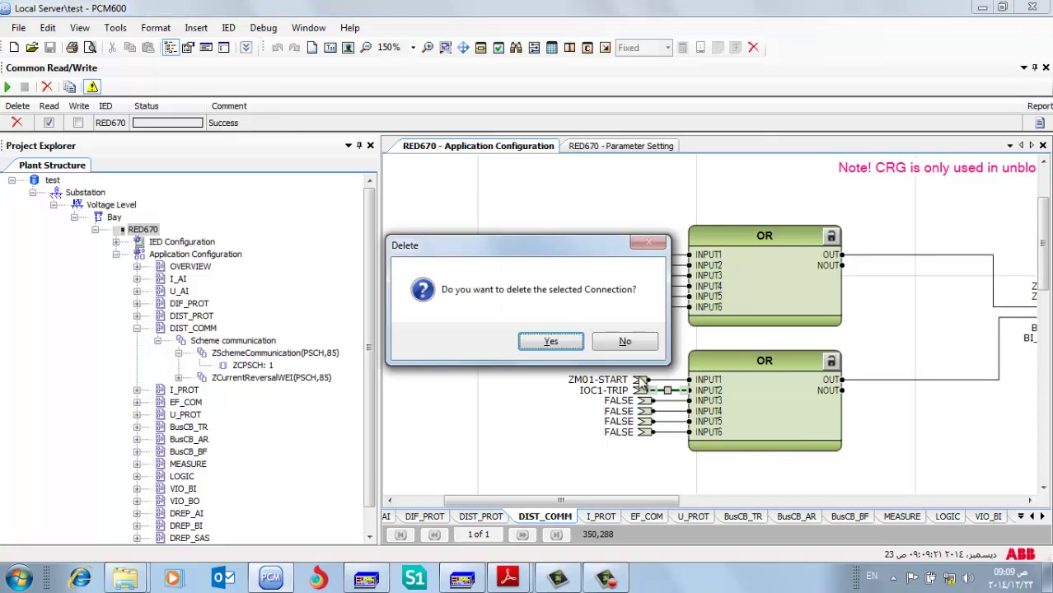
{"action": "left_click", "coordinate": [550, 341]}
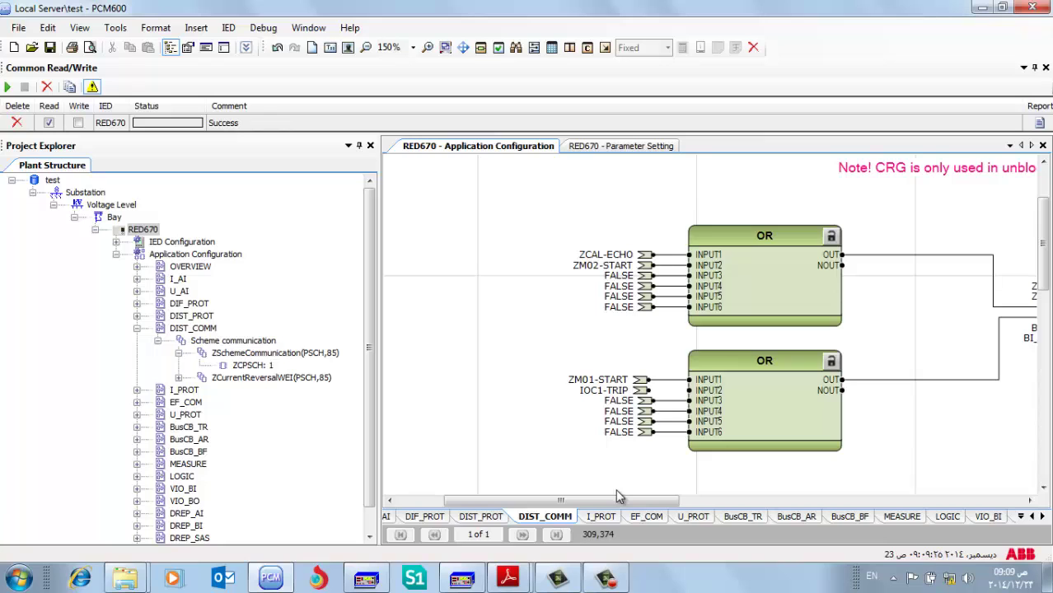
Follow the OR gate signals to ZCPSCH and examine its CSUR, CR and CRG inputs and its outputs, selecting the block.
{"action": "left_click_drag", "start_coordinate": [620, 499], "coordinate": [674, 504]}
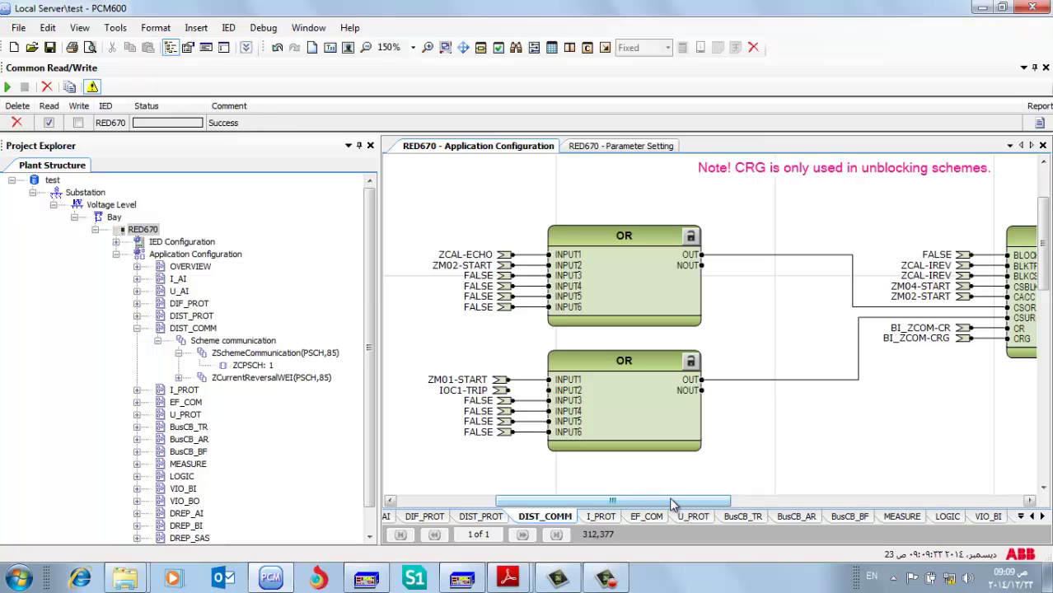
{"action": "left_click_drag", "start_coordinate": [673, 504], "coordinate": [697, 504]}
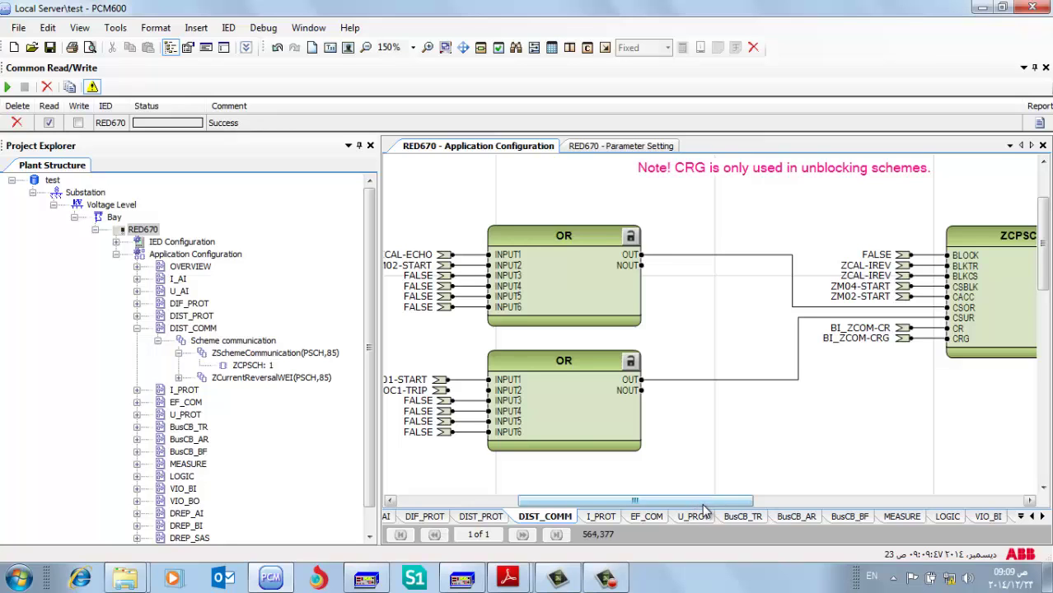
{"action": "left_click_drag", "start_coordinate": [711, 505], "coordinate": [736, 506]}
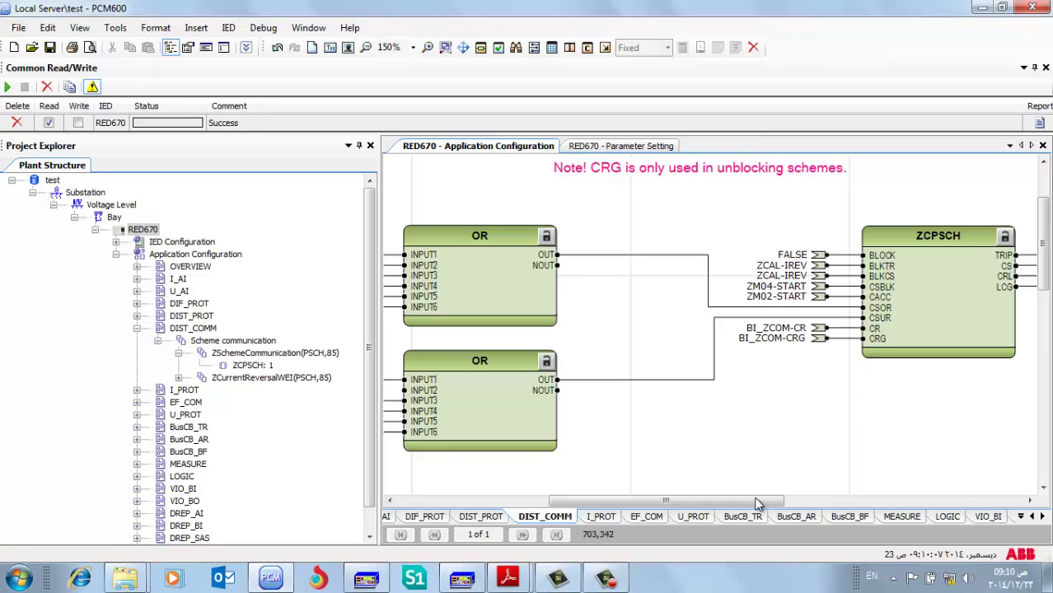
{"action": "left_click_drag", "start_coordinate": [748, 501], "coordinate": [802, 500]}
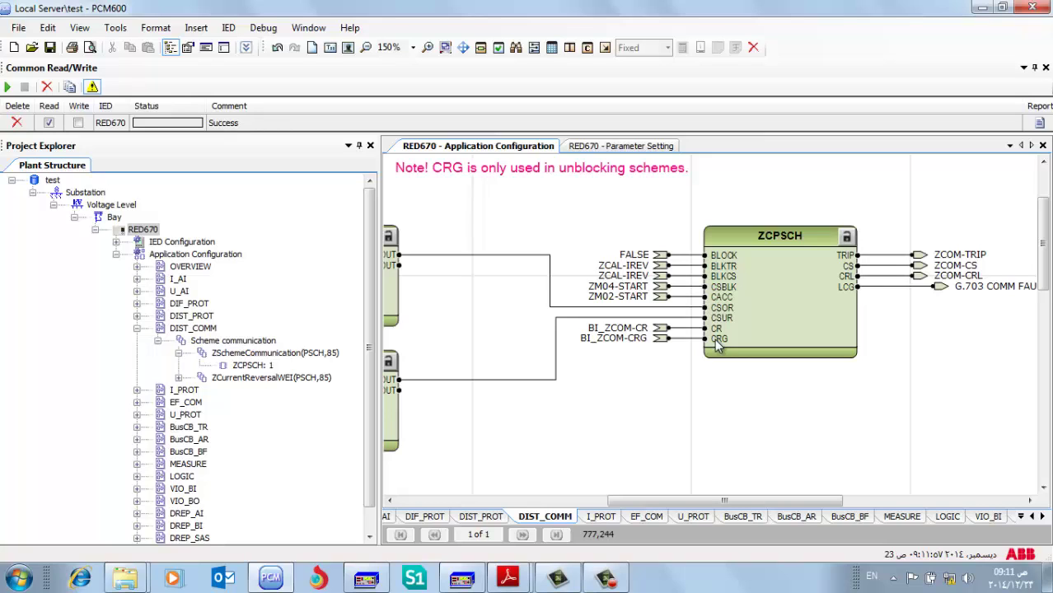
{"action": "left_click", "coordinate": [795, 292]}
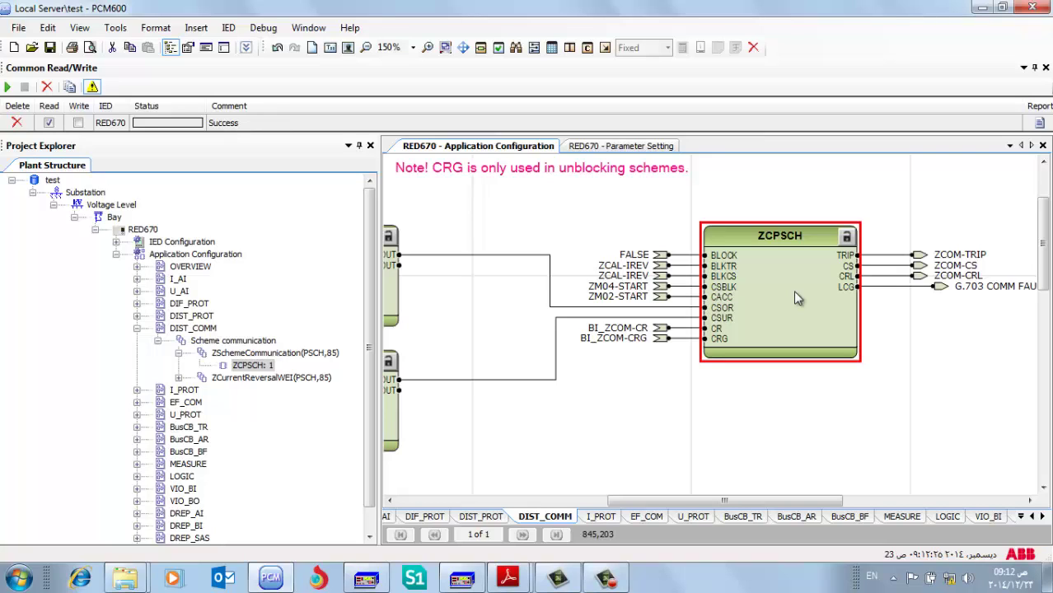
Switch to the Distance test program, mark a point in the RX characteristic, and clear all elements from the oscilloscope.
{"action": "left_click", "coordinate": [465, 581]}
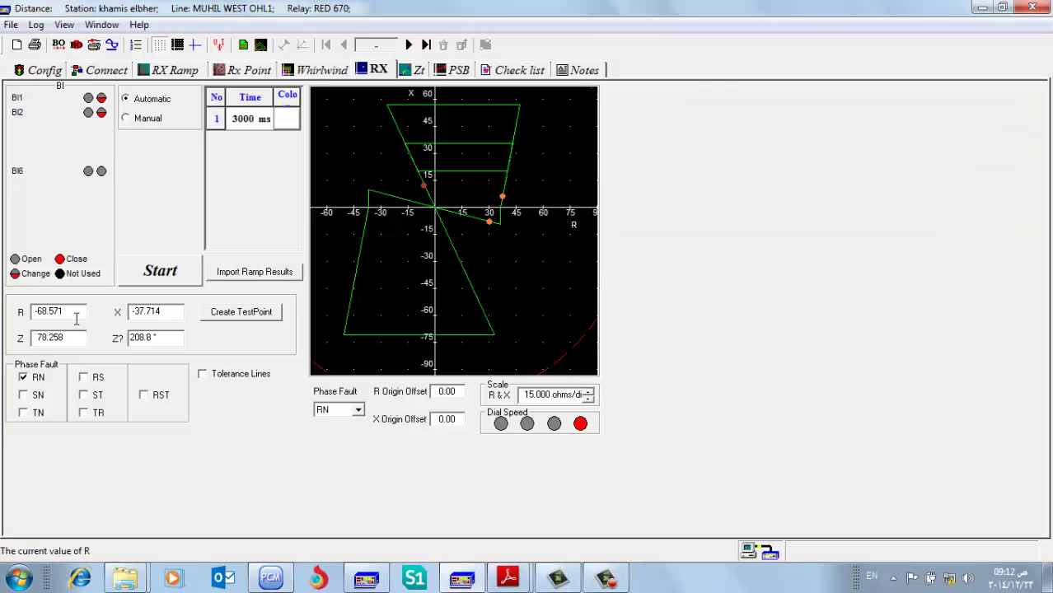
{"action": "left_click", "coordinate": [470, 159]}
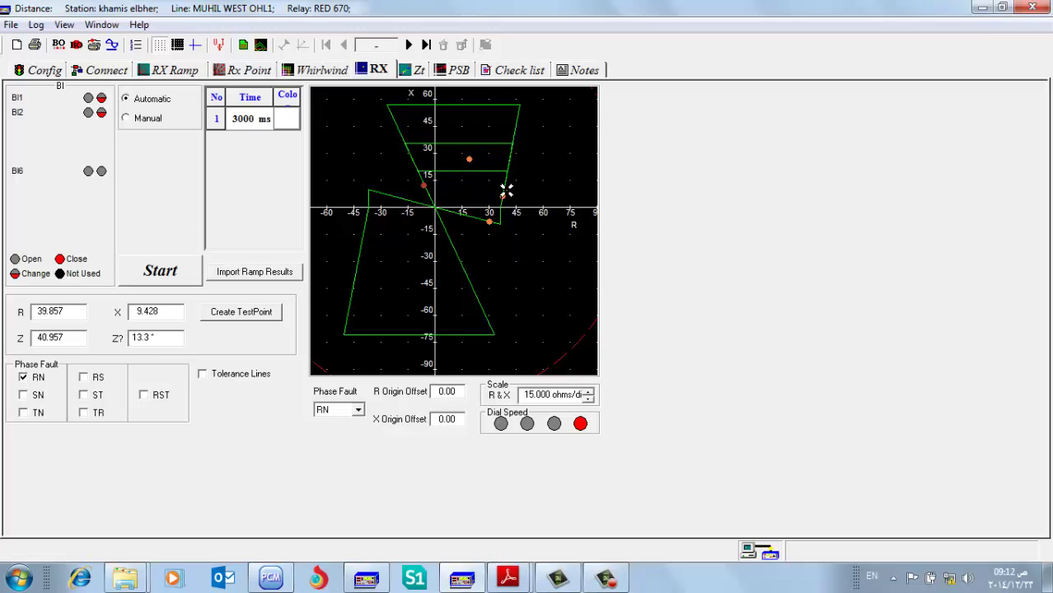
{"action": "right_click", "coordinate": [524, 187]}
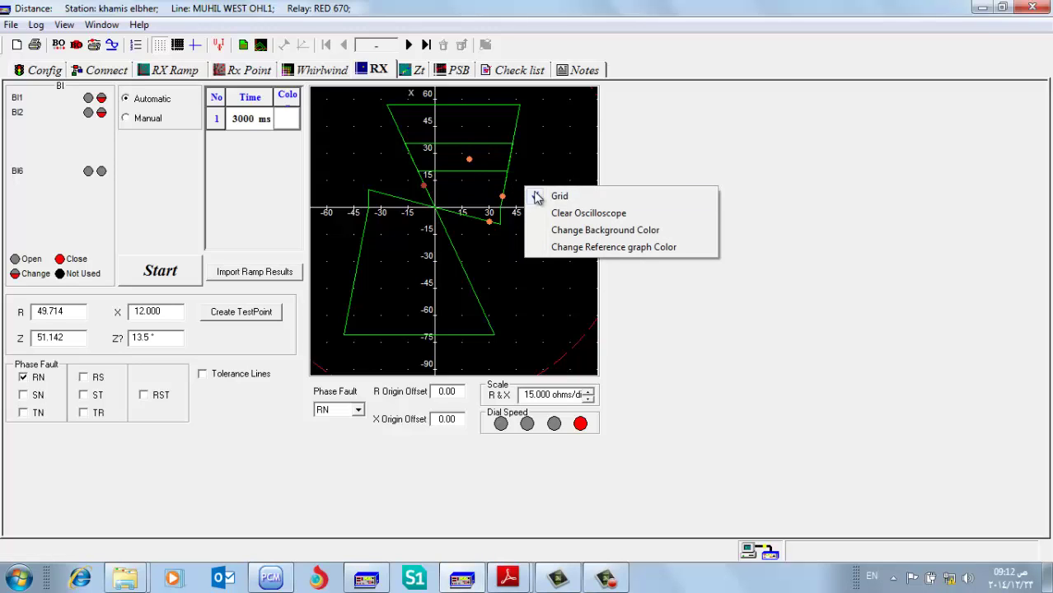
{"action": "left_click", "coordinate": [576, 216]}
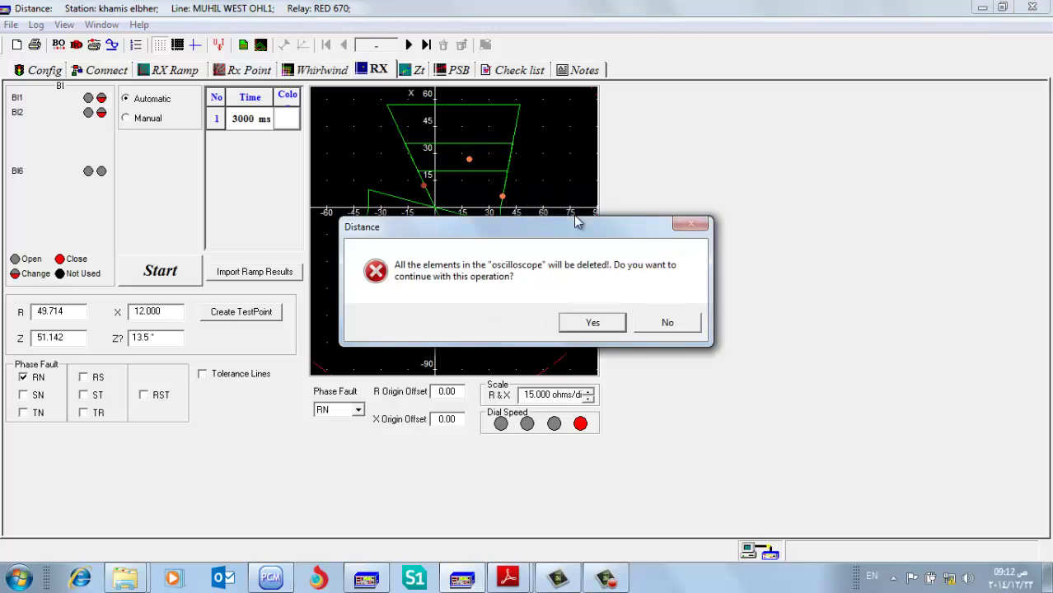
{"action": "left_click", "coordinate": [590, 321]}
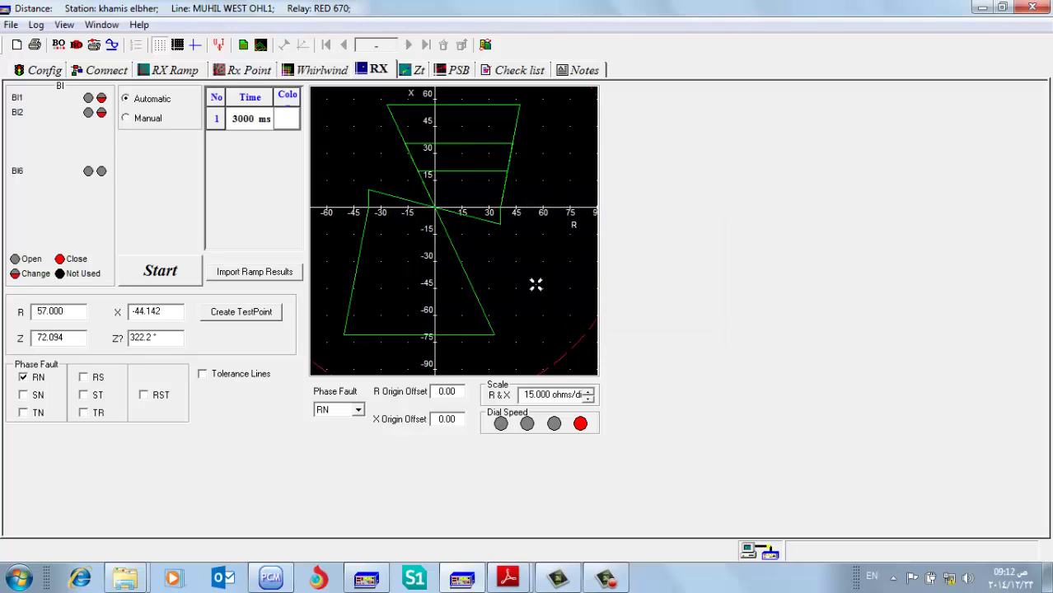
Place RX test points in the first forward zone and at about R 20.6, X 26.6 in the second, and run the test repeatedly.
{"action": "left_click", "coordinate": [467, 185]}
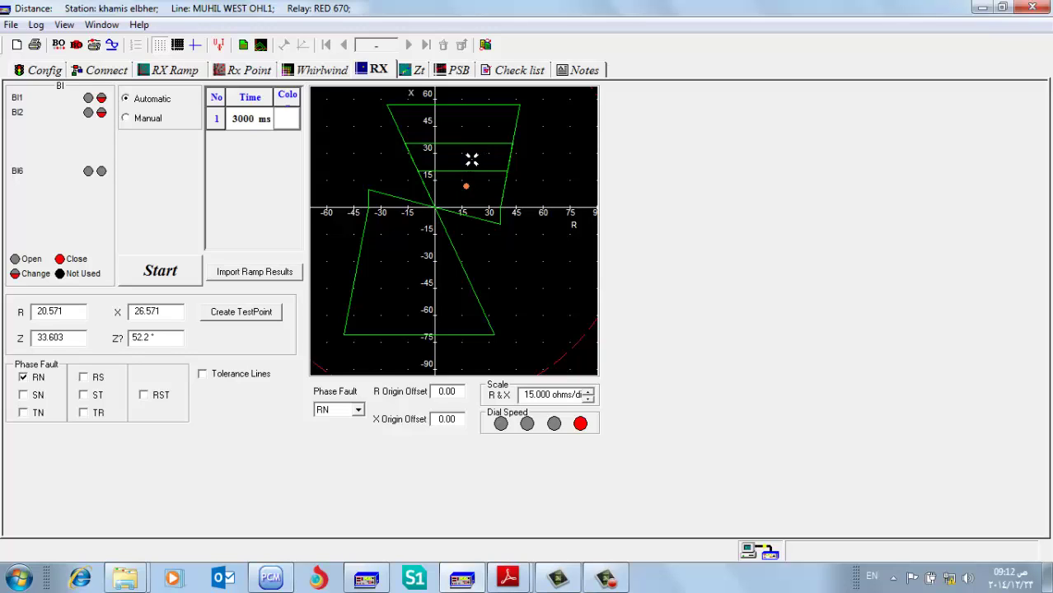
{"action": "left_click", "coordinate": [471, 159]}
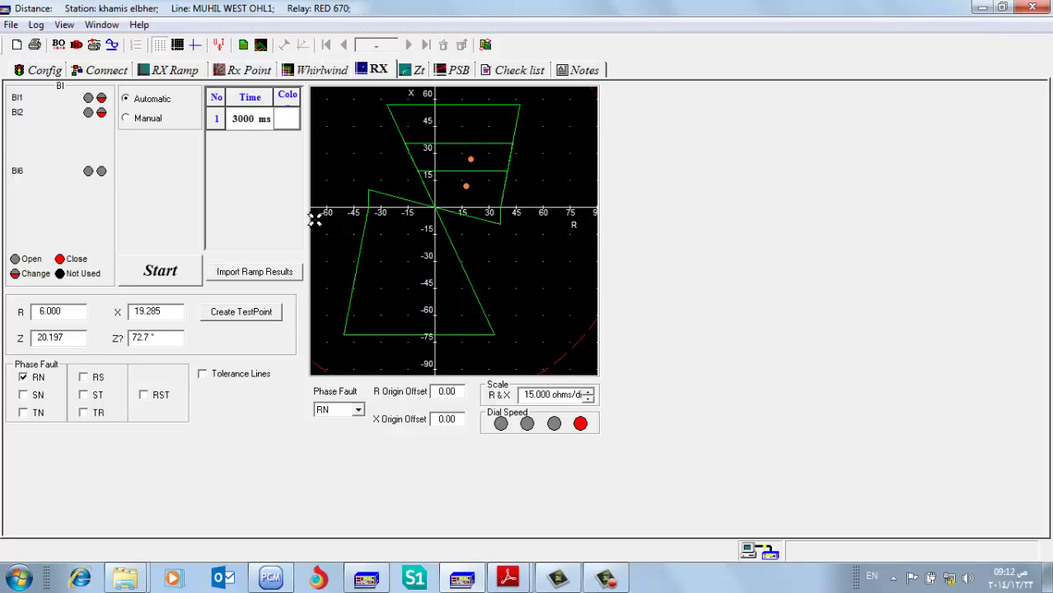
{"action": "left_click", "coordinate": [162, 271]}
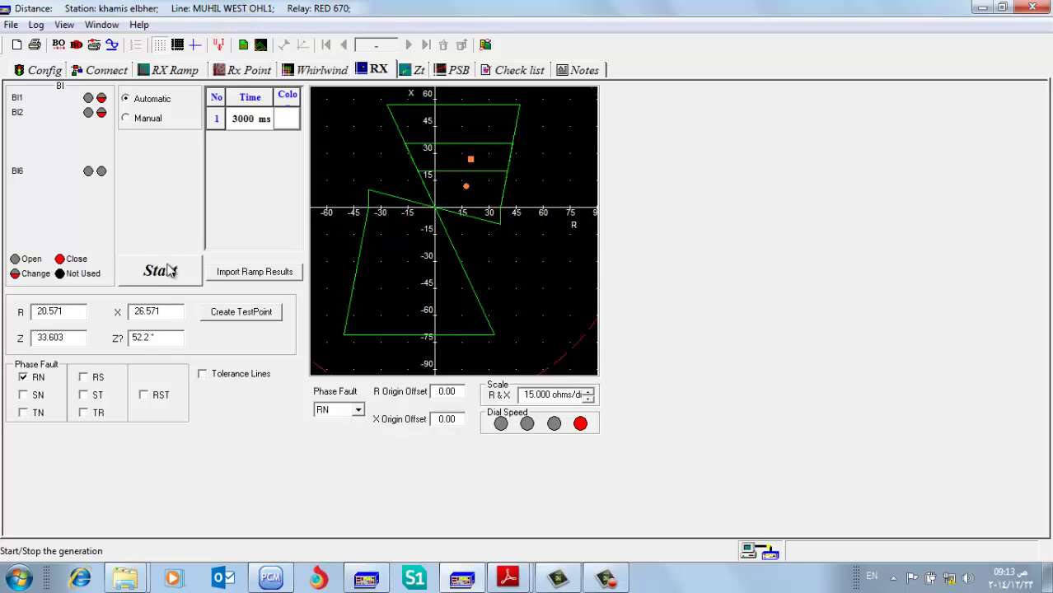
{"action": "left_click", "coordinate": [161, 271]}
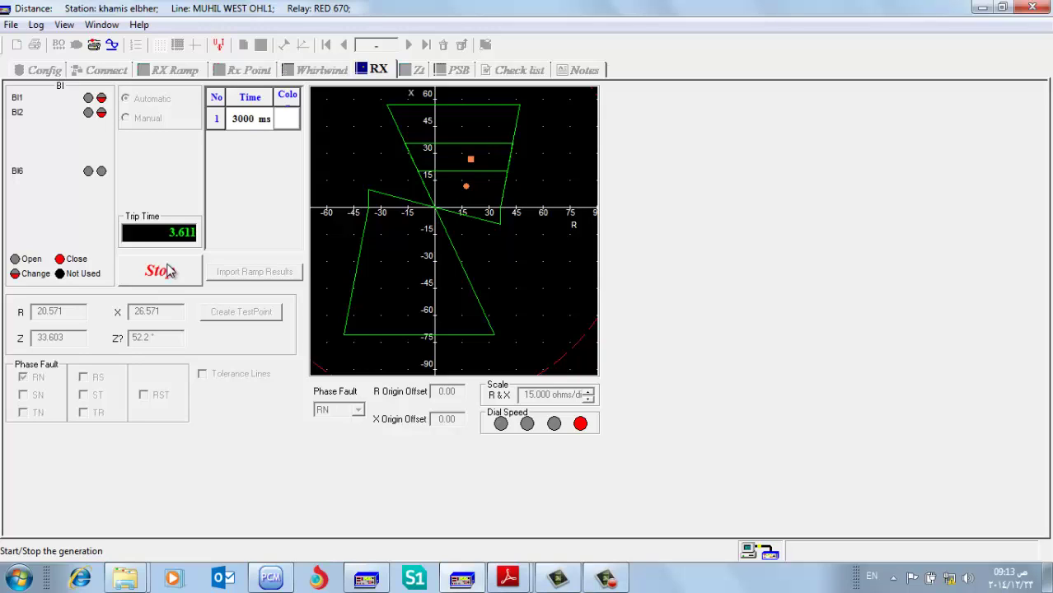
{"action": "left_click", "coordinate": [161, 271]}
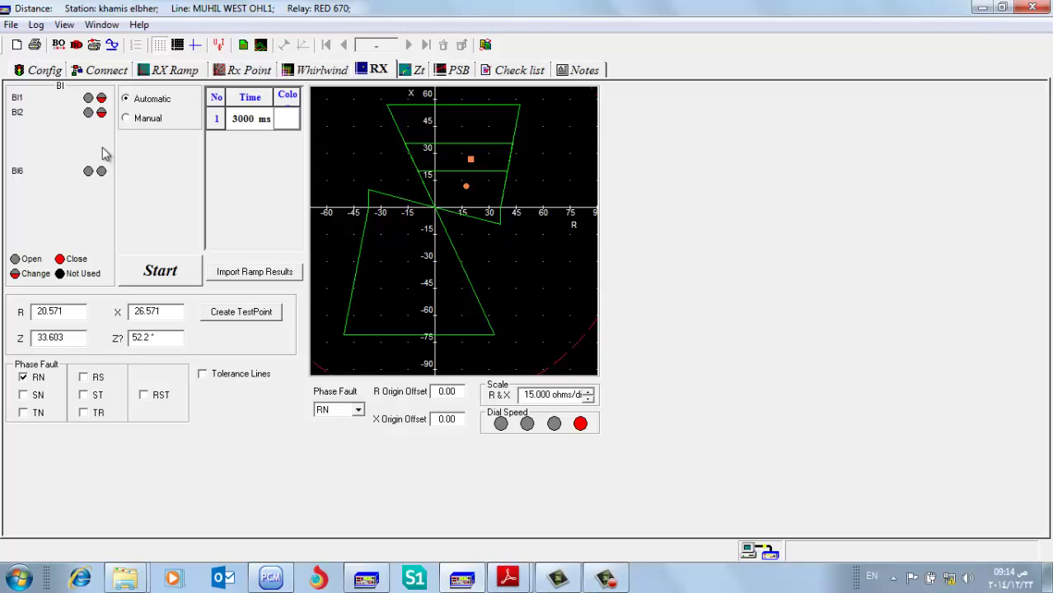
{"action": "left_click", "coordinate": [160, 277]}
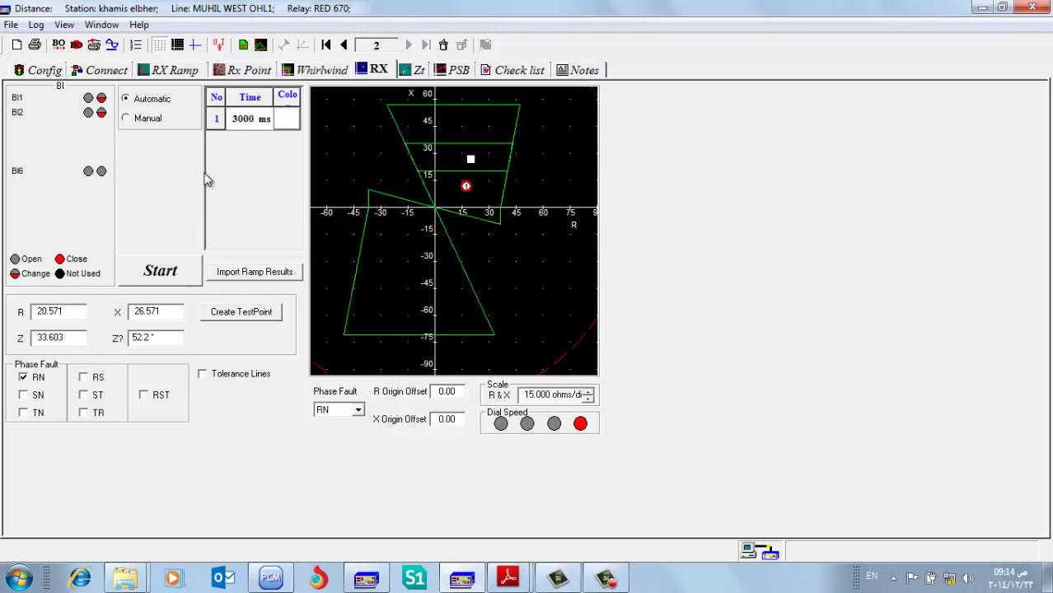
Clear the recorded test results and set the number of zones to 4 in the test configuration.
{"action": "left_click", "coordinate": [51, 71]}
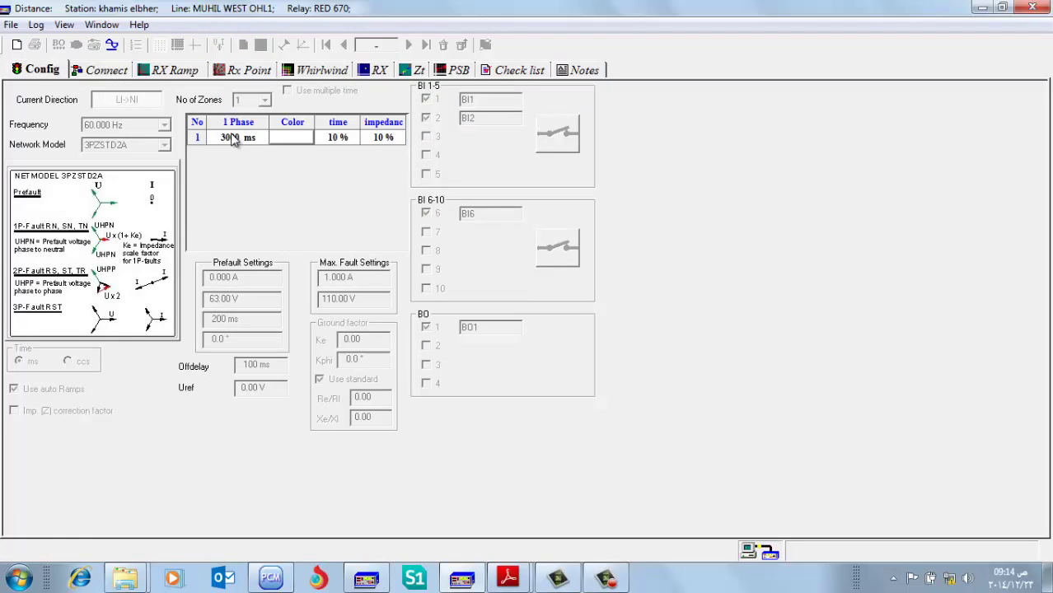
{"action": "left_click", "coordinate": [17, 44]}
{"action": "left_click", "coordinate": [595, 321]}
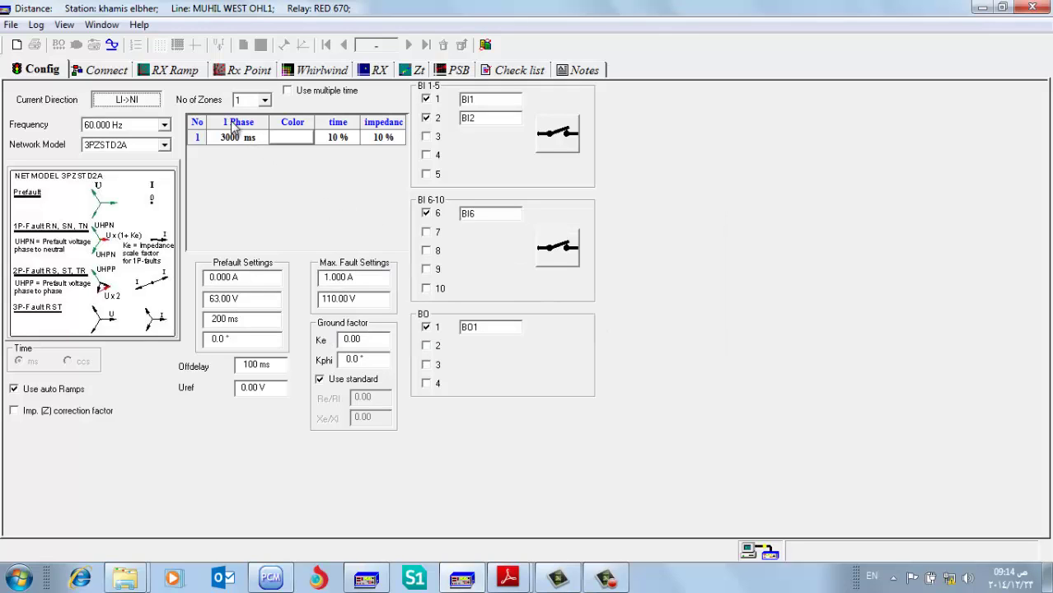
{"action": "left_click", "coordinate": [266, 100]}
{"action": "left_click", "coordinate": [247, 138]}
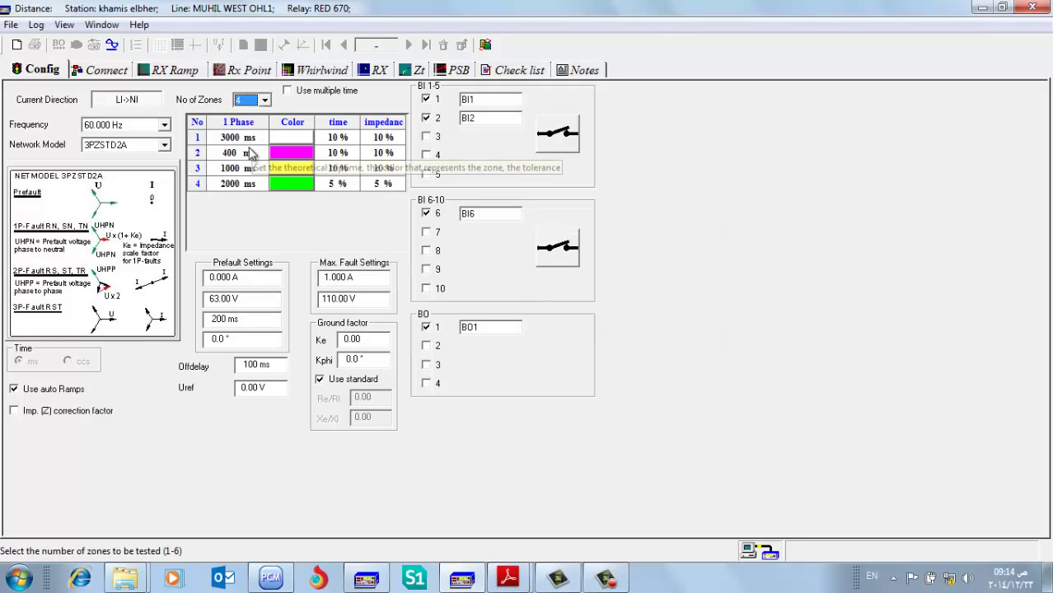
Set the theoretical trip time of zone 1 to 0 ms.
{"action": "left_click", "coordinate": [246, 140]}
{"action": "left_click_drag", "start_coordinate": [233, 136], "coordinate": [206, 141]}
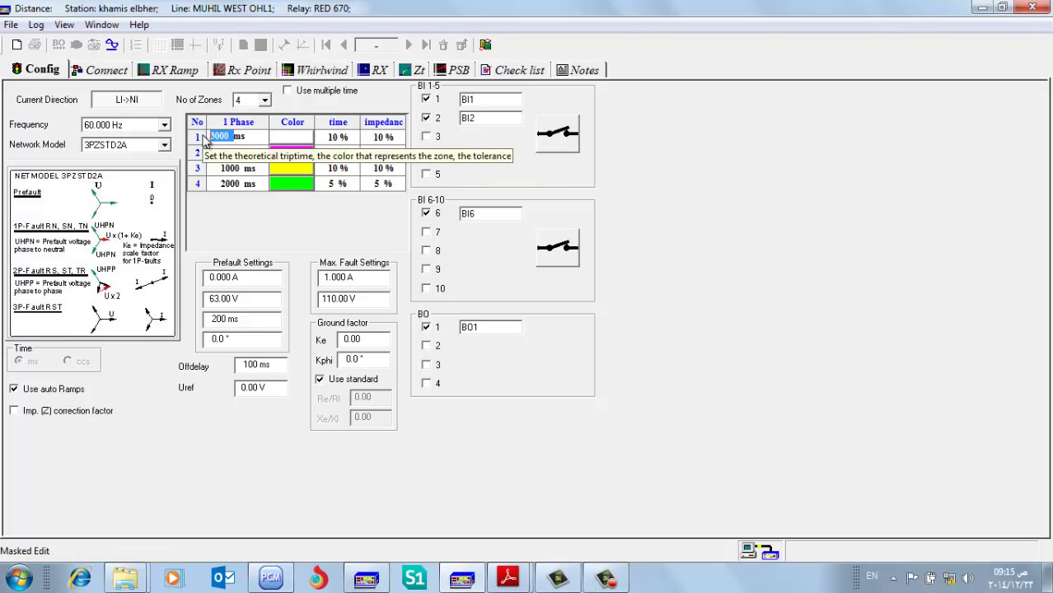
{"action": "type", "text": "0"}
{"action": "key", "text": "Return"}
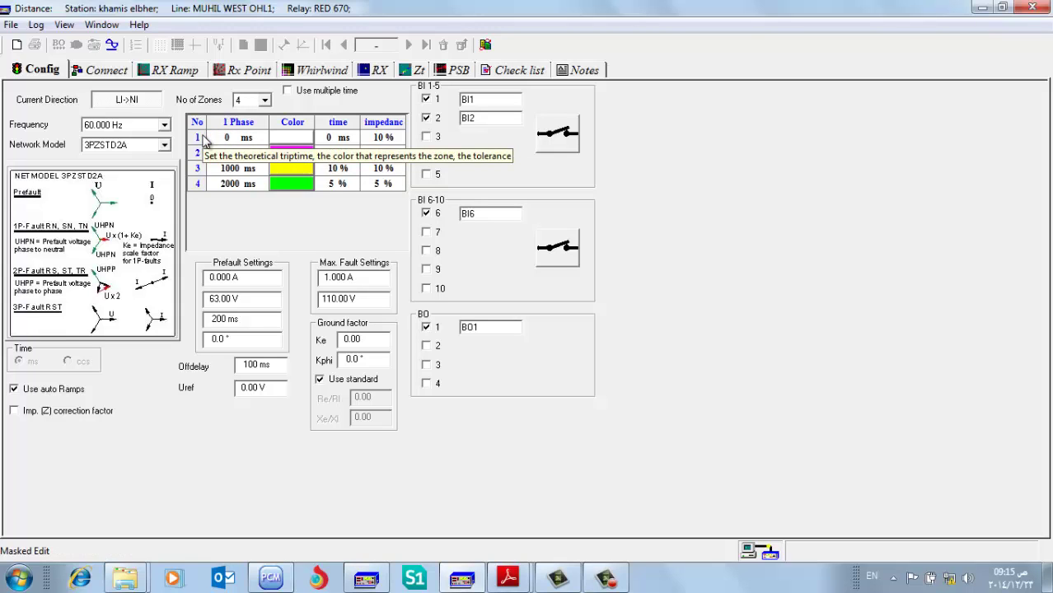
Set the time tolerance to 50 ms for zone 1 and 10 % for zone 4.
{"action": "left_click", "coordinate": [237, 185]}
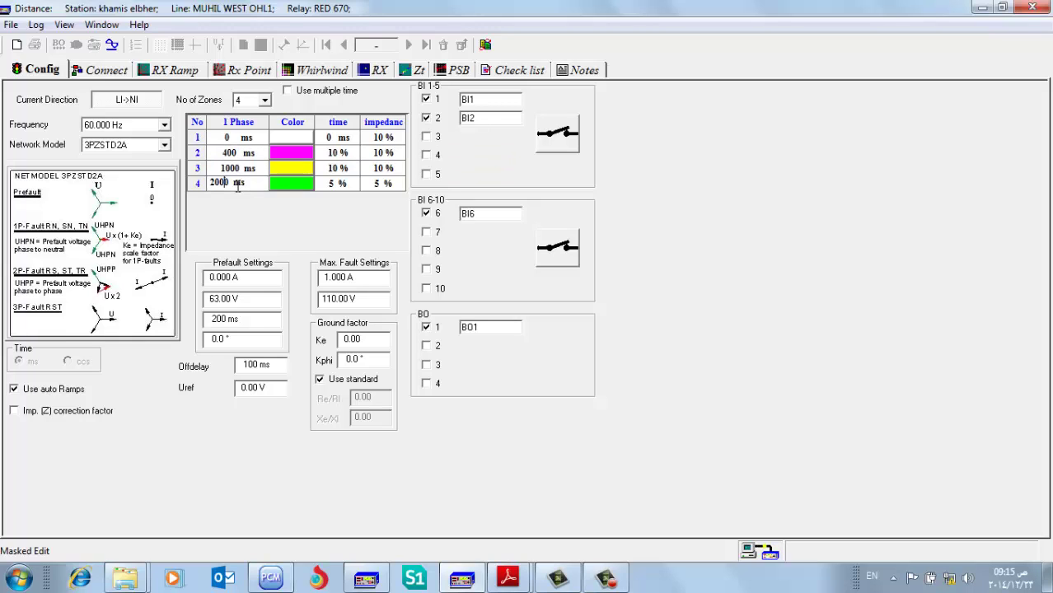
{"action": "left_click", "coordinate": [333, 138]}
{"action": "key", "text": "BackSpace"}
{"action": "type", "text": "50"}
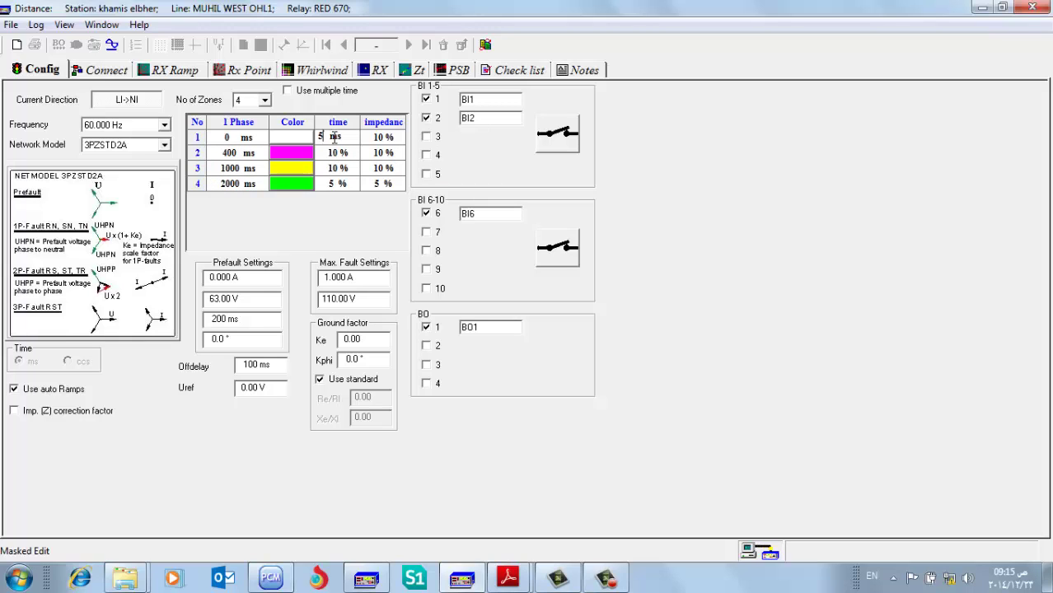
{"action": "key", "text": "Tab"}
{"action": "left_click", "coordinate": [351, 185]}
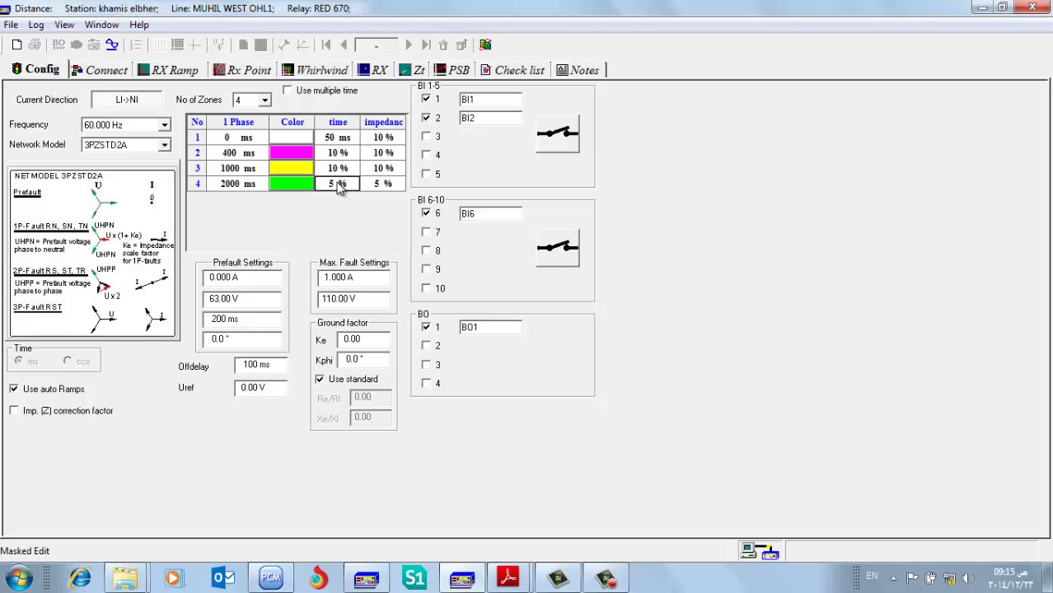
{"action": "left_click", "coordinate": [335, 185]}
{"action": "type", "text": "10"}
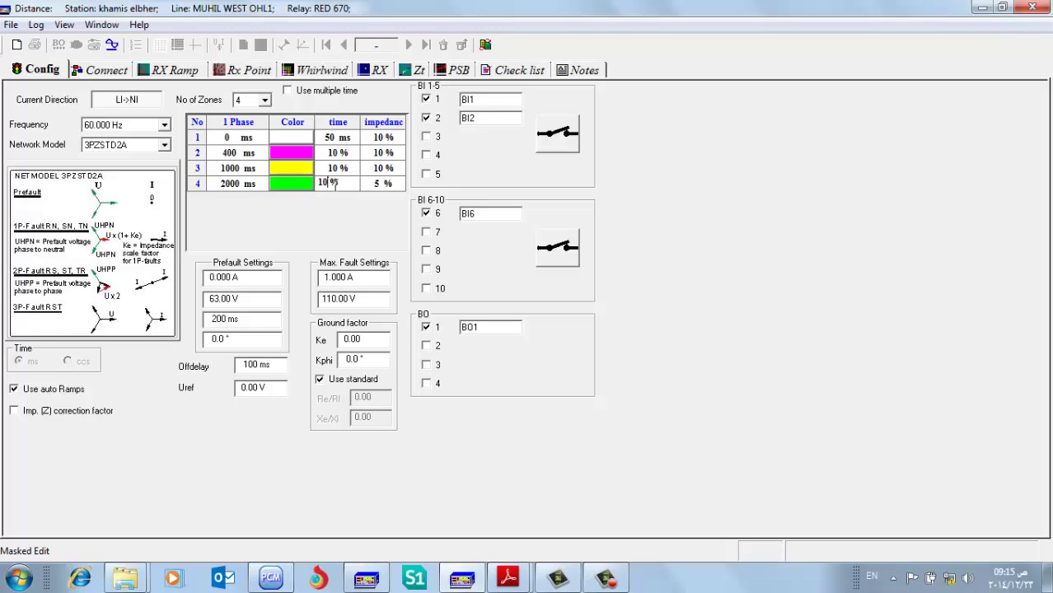
{"action": "key", "text": "Tab"}
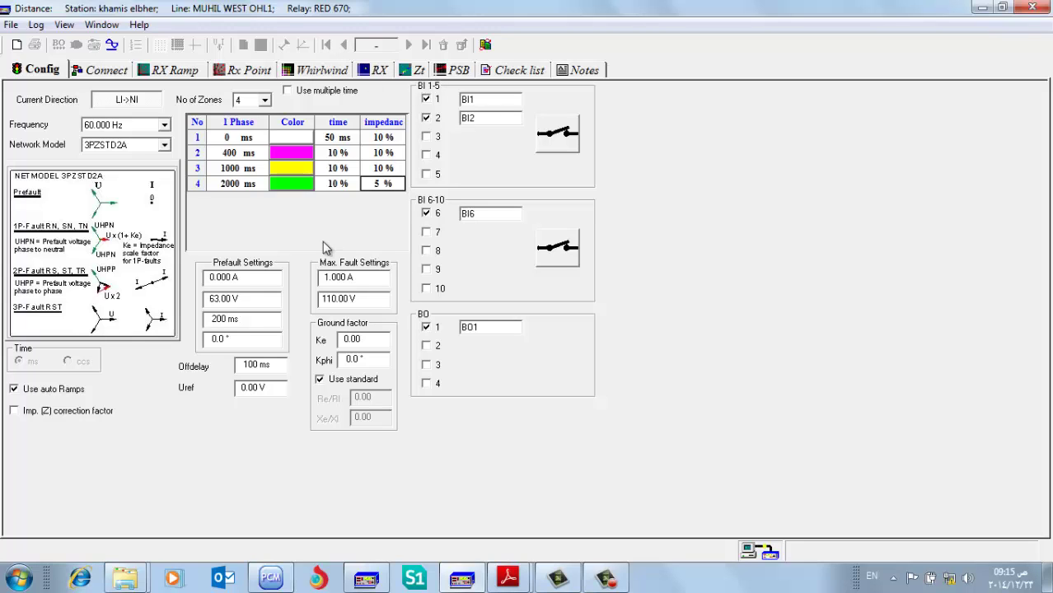
Run the RX test on the zone 1 and zone 2 points, and add a test point in the third forward zone.
{"action": "left_click", "coordinate": [385, 70]}
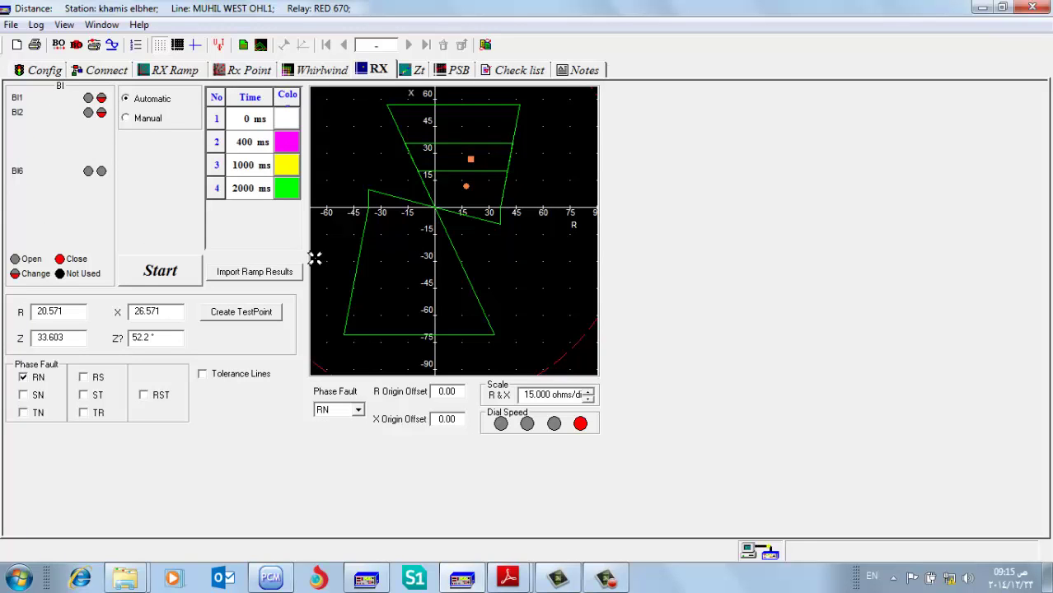
{"action": "left_click", "coordinate": [162, 279]}
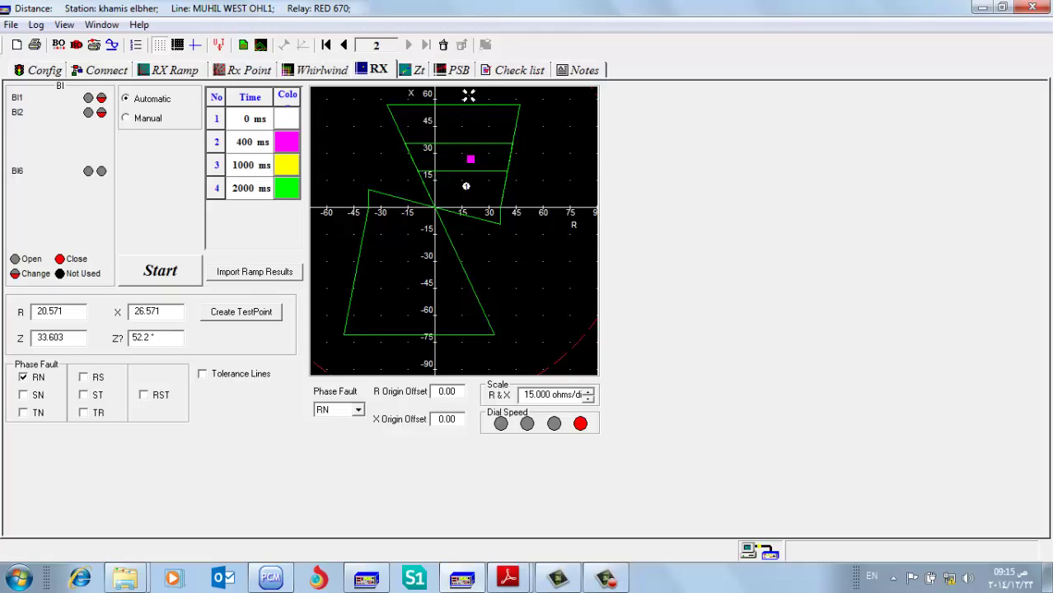
{"action": "left_click", "coordinate": [471, 117]}
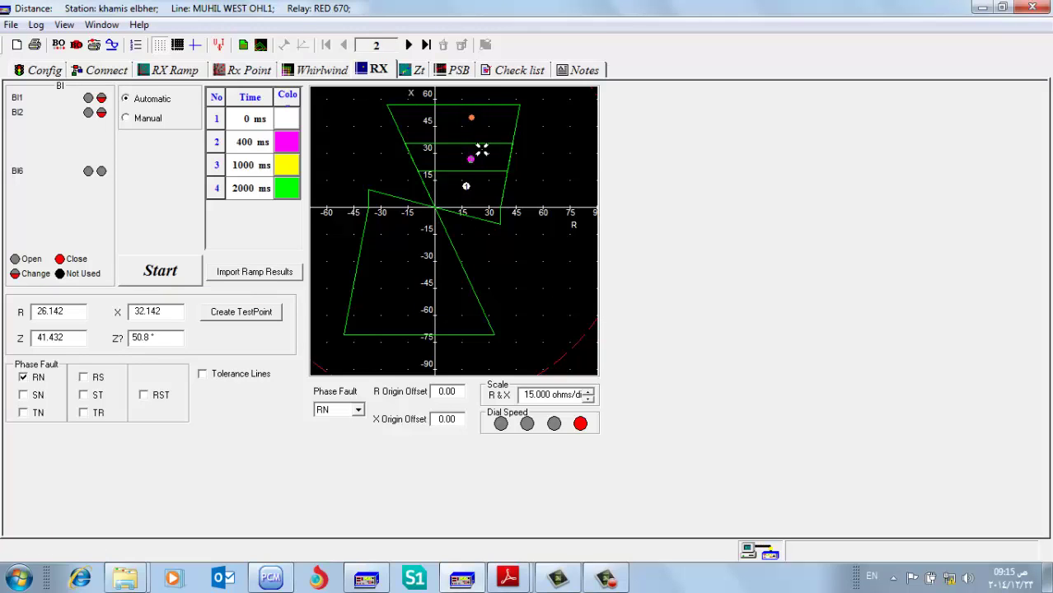
Clear all elements from the RX oscilloscope.
{"action": "right_click", "coordinate": [466, 188]}
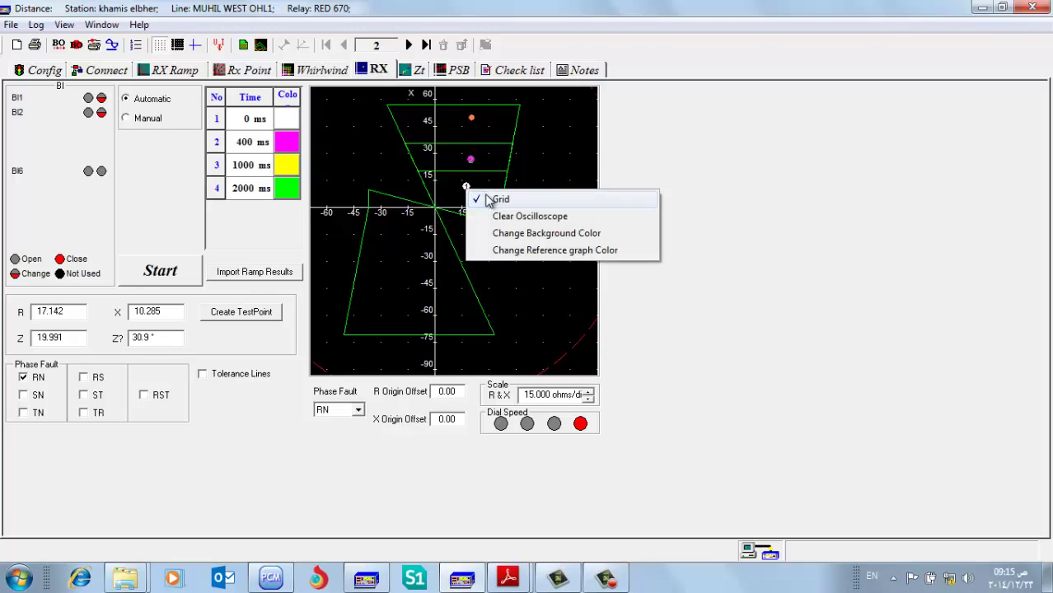
{"action": "left_click", "coordinate": [522, 215]}
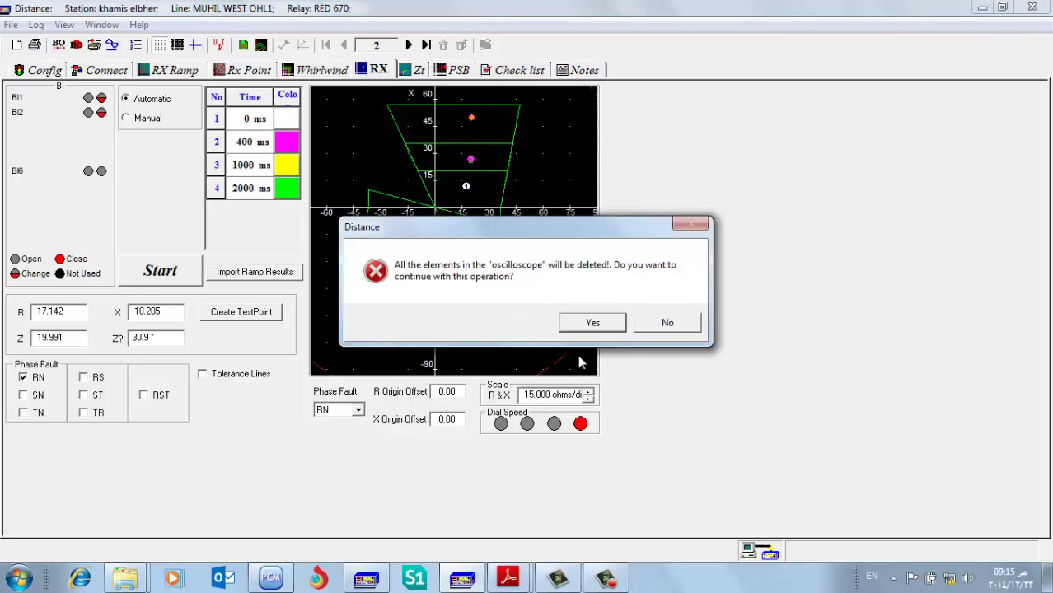
{"action": "left_click", "coordinate": [593, 323]}
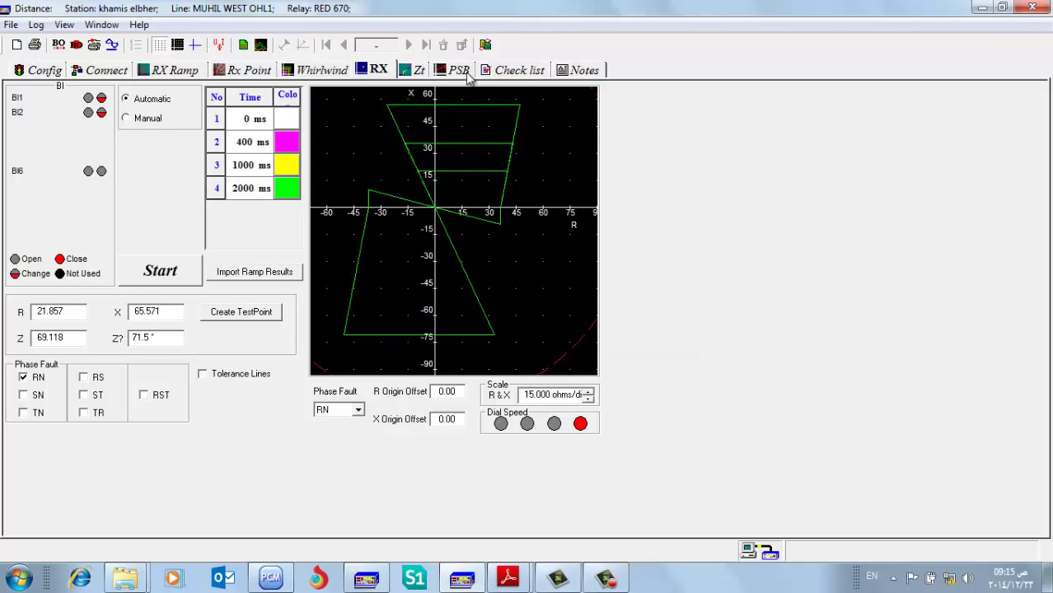
Place test points at about R 20.6, X 46.3 in the third zone and R -13.7, X -29.1 in the reverse zone, and run the test.
{"action": "left_click", "coordinate": [470, 124]}
{"action": "left_click", "coordinate": [409, 259]}
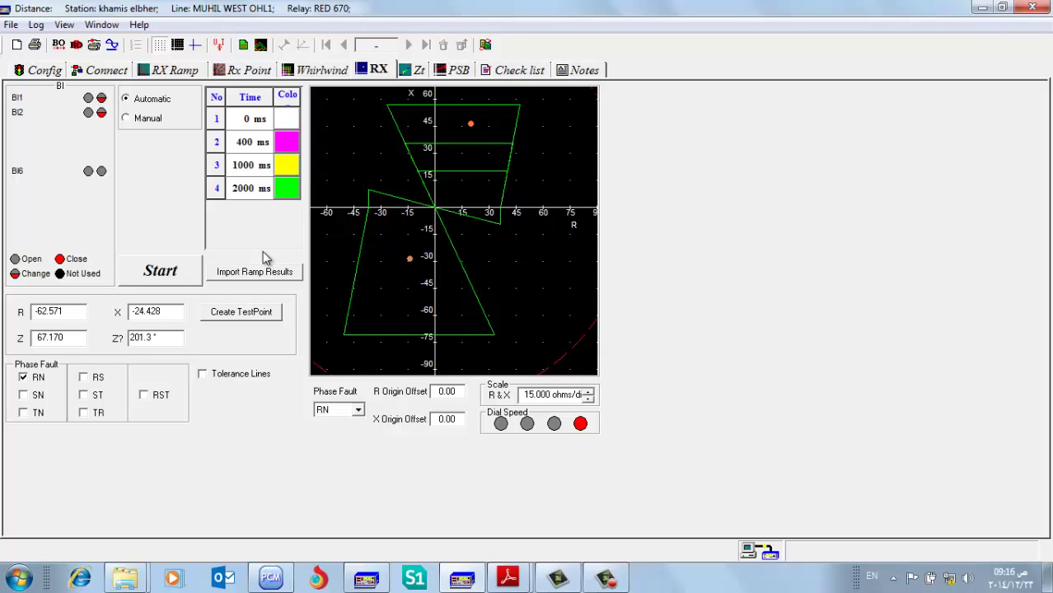
{"action": "left_click", "coordinate": [160, 273]}
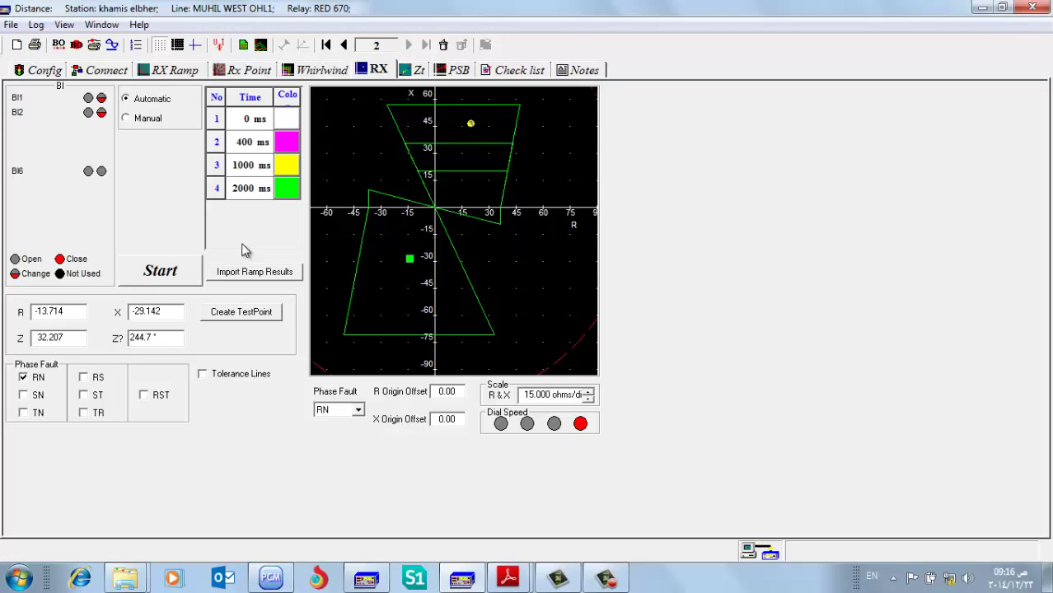
Remove the third-zone and reverse-zone test points from the RX characteristic.
{"action": "left_click", "coordinate": [471, 122]}
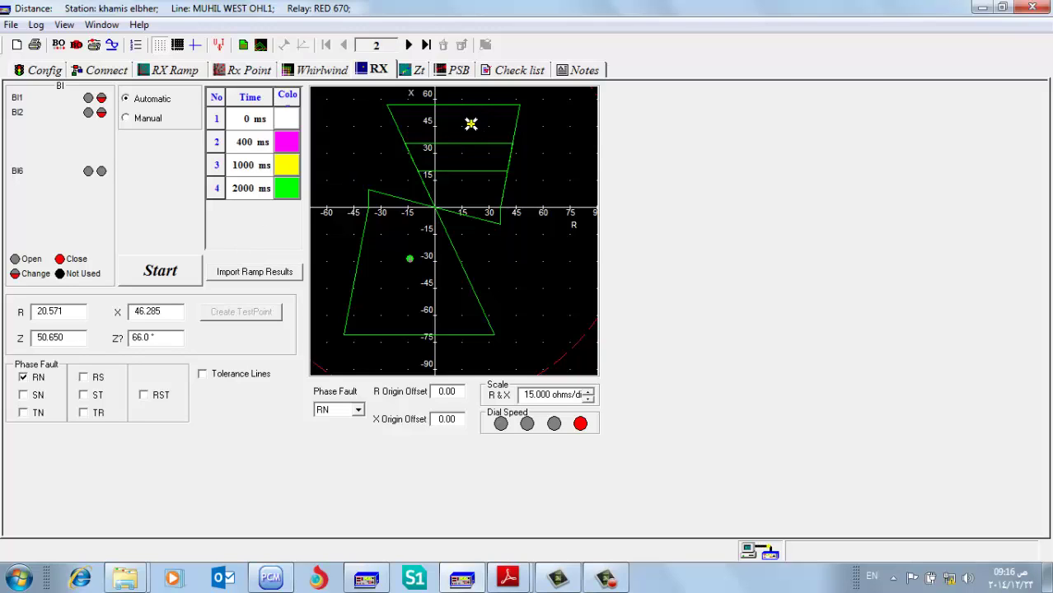
{"action": "right_click", "coordinate": [470, 124]}
{"action": "left_click", "coordinate": [503, 134]}
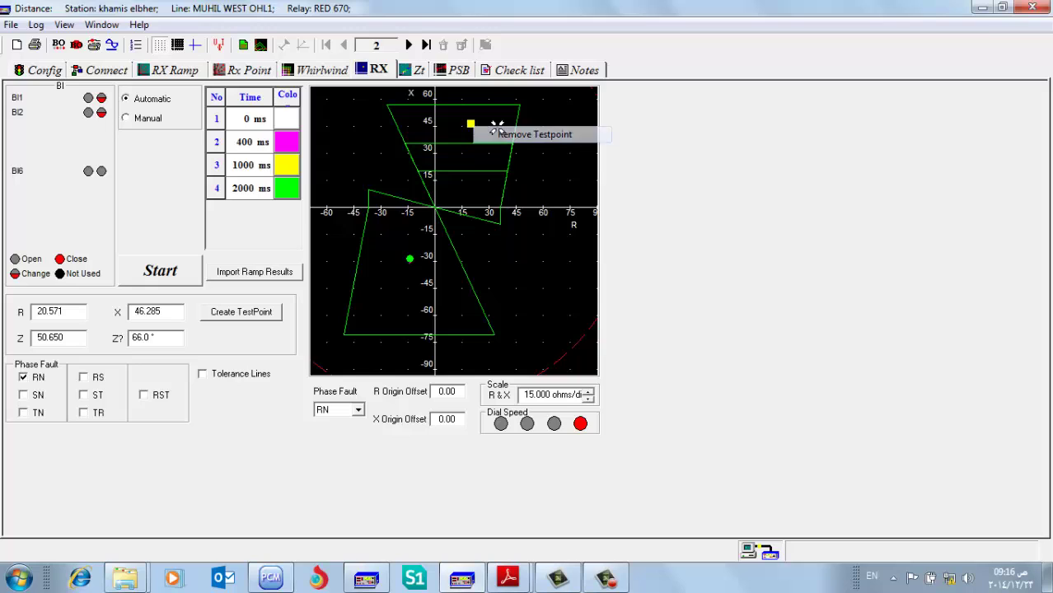
{"action": "left_click", "coordinate": [410, 258]}
{"action": "right_click", "coordinate": [410, 260]}
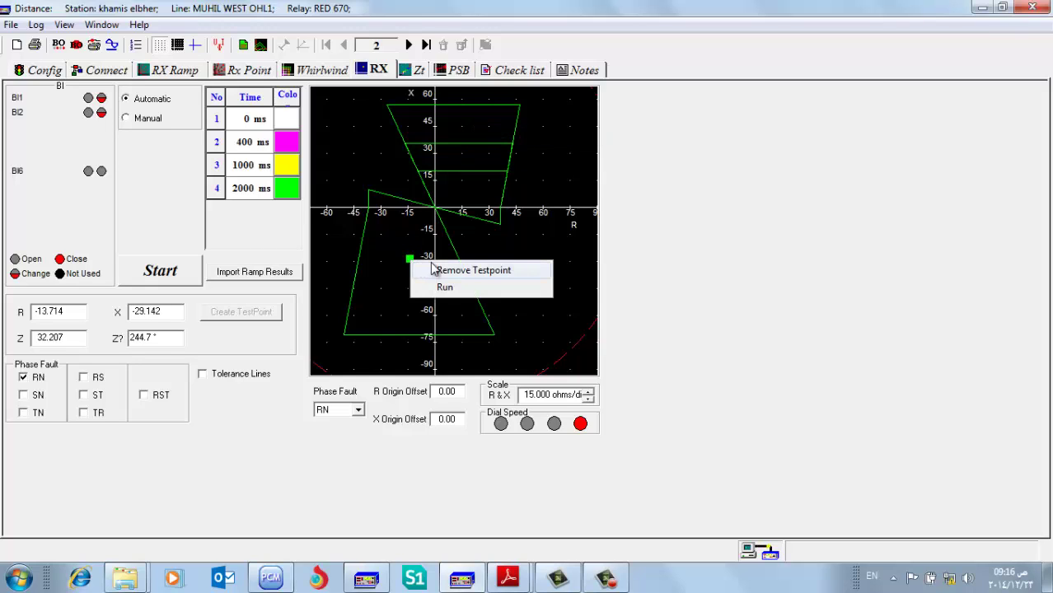
{"action": "left_click", "coordinate": [437, 270]}
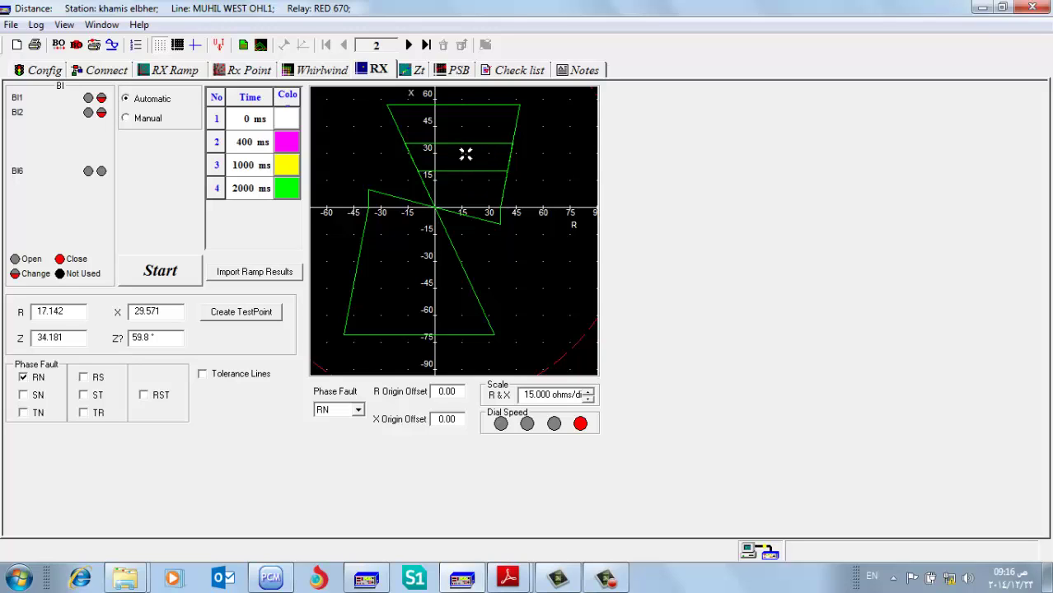
Place test points at about R 17.1, X 29.6 in zone 2 and R 16.7, X 12.4 in zone 1, and run the test repeatedly.
{"action": "left_click", "coordinate": [465, 154]}
{"action": "left_click", "coordinate": [463, 185]}
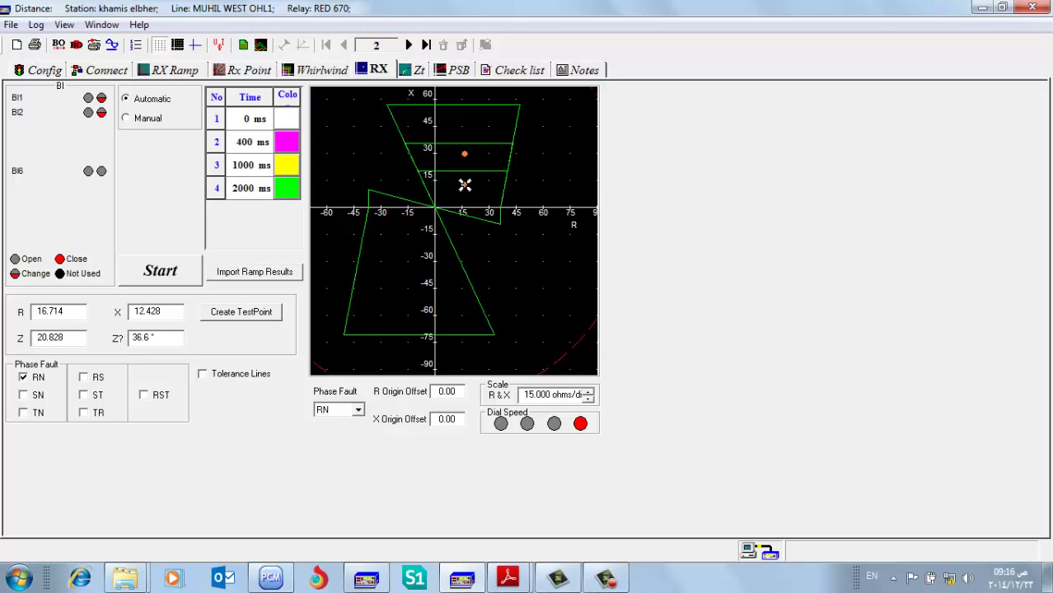
{"action": "left_click", "coordinate": [193, 276]}
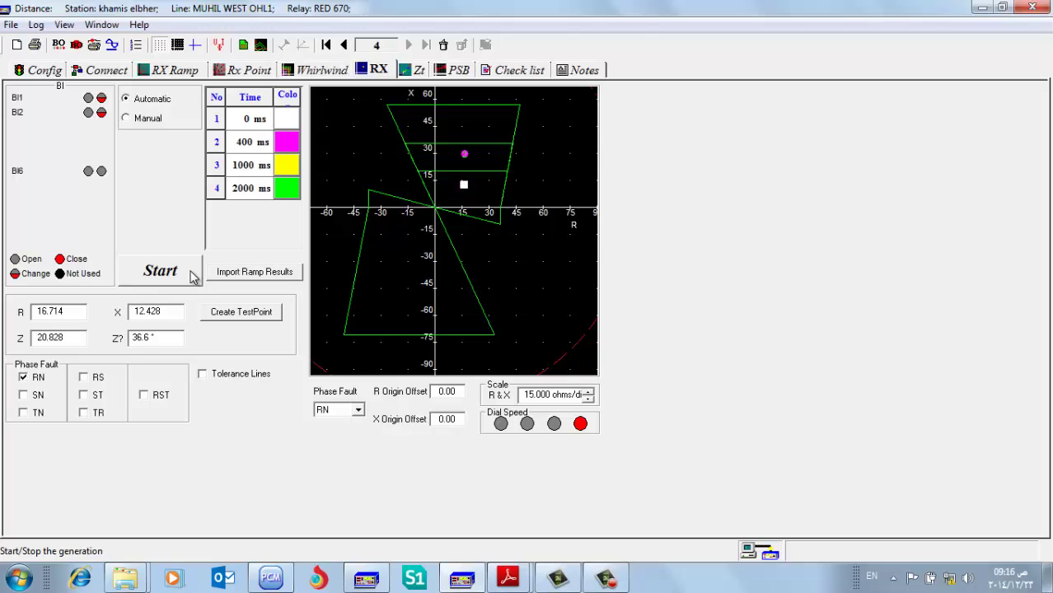
{"action": "left_click", "coordinate": [165, 271]}
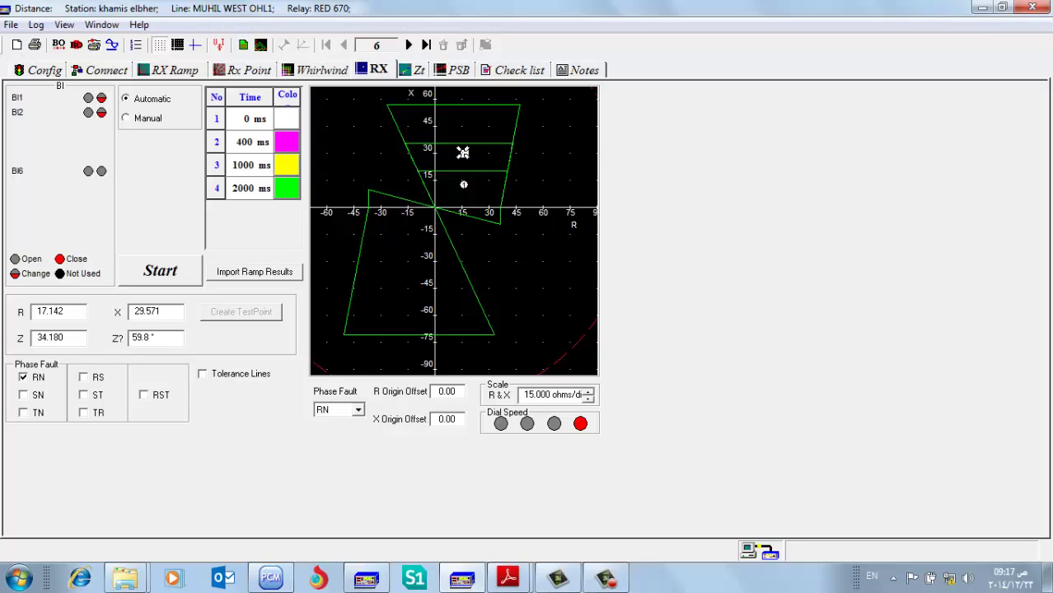
Replace the zone 2 test point with a new one slightly lower in the same zone and rerun the test.
{"action": "right_click", "coordinate": [464, 154]}
{"action": "left_click", "coordinate": [478, 163]}
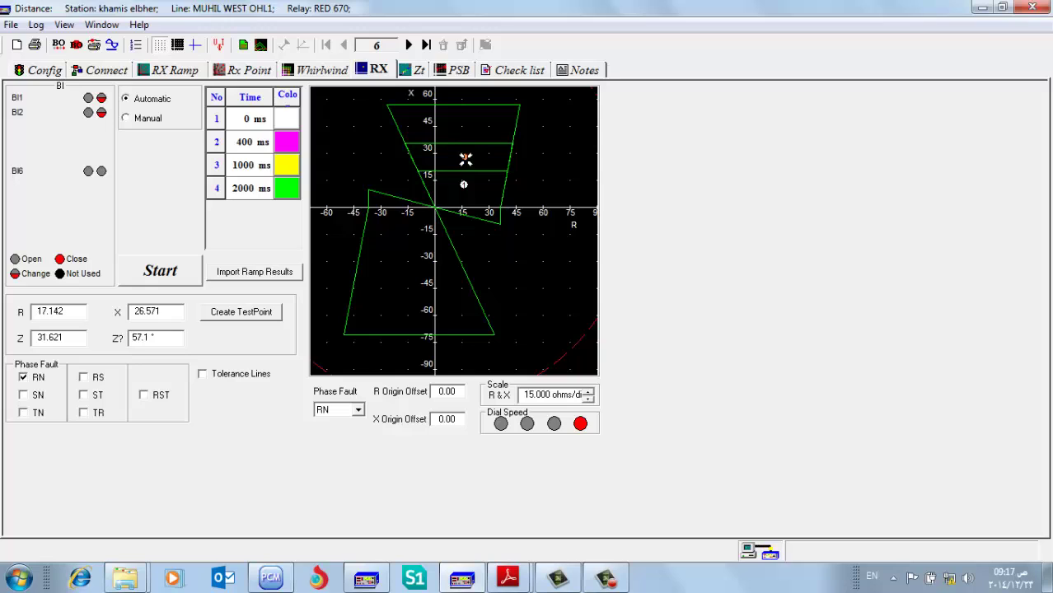
{"action": "left_click", "coordinate": [465, 158]}
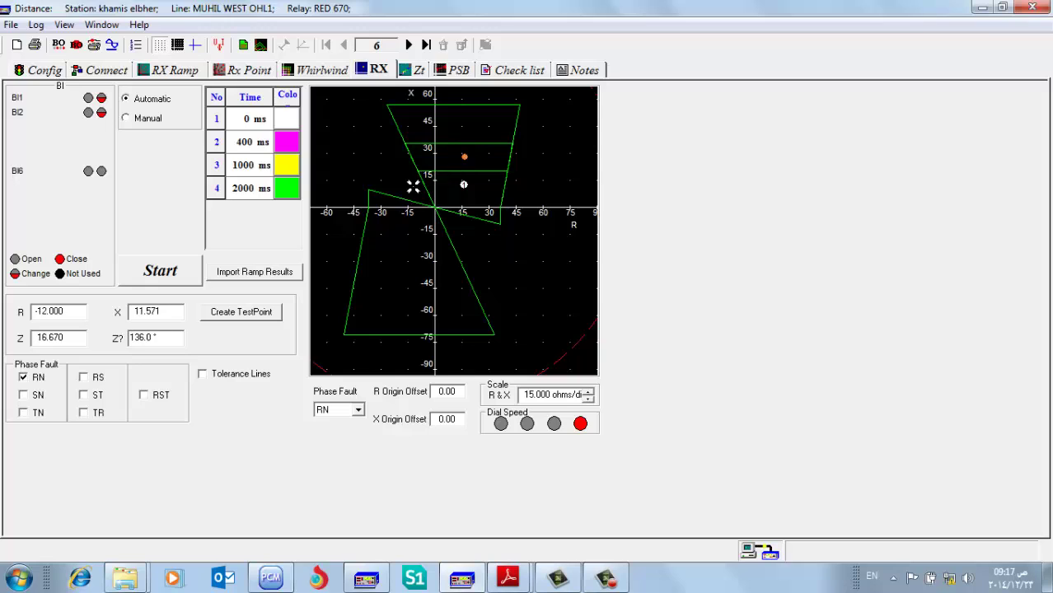
{"action": "left_click", "coordinate": [173, 276]}
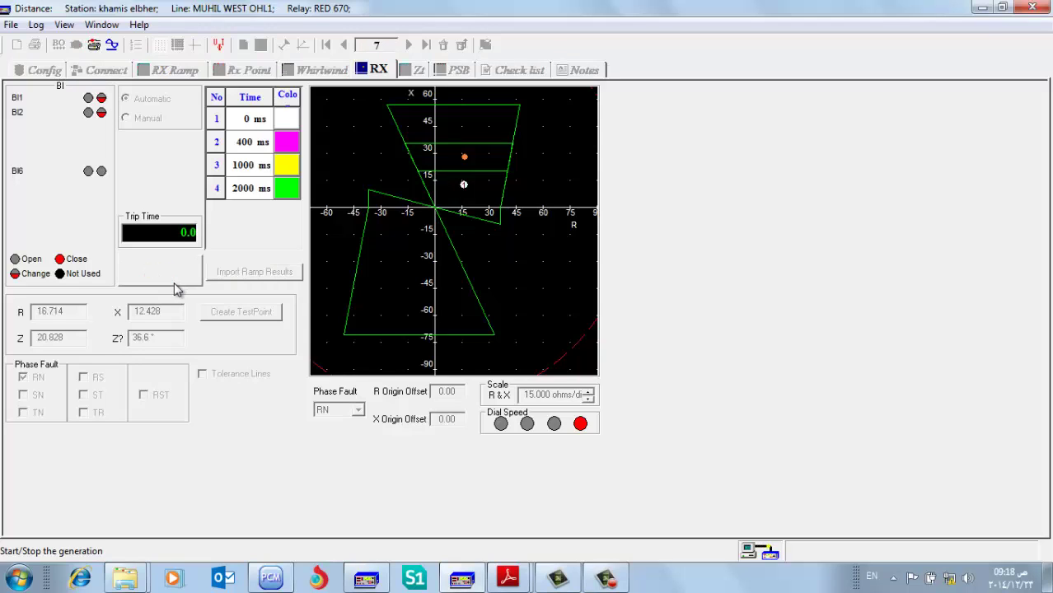
{"action": "left_click", "coordinate": [462, 155]}
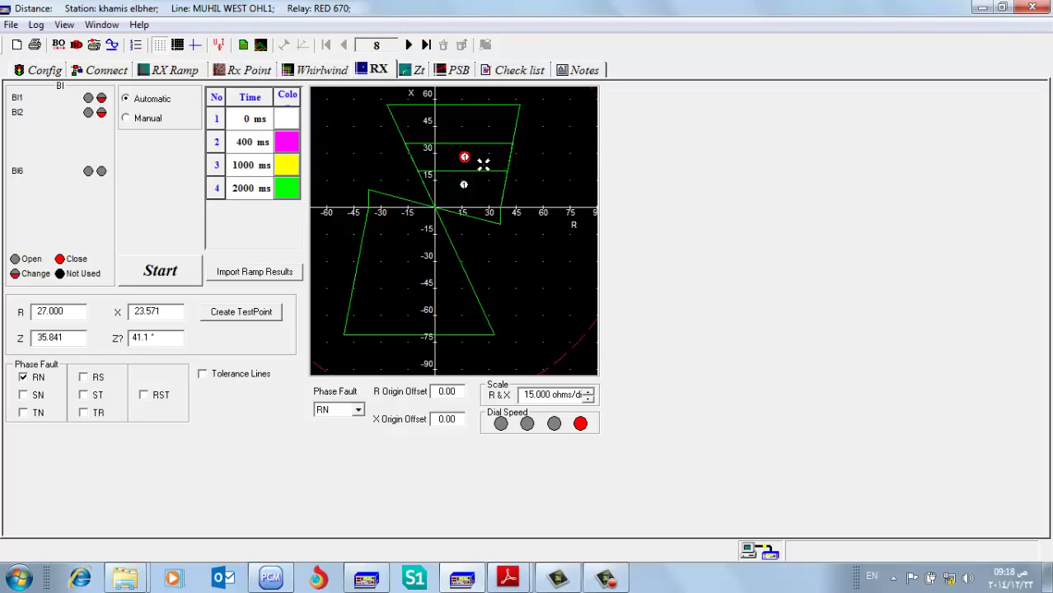
Add test points in the third zone and at about R -10.7, X -35.1 in the reverse zone, and run the test.
{"action": "left_click", "coordinate": [477, 119]}
{"action": "left_click", "coordinate": [415, 270]}
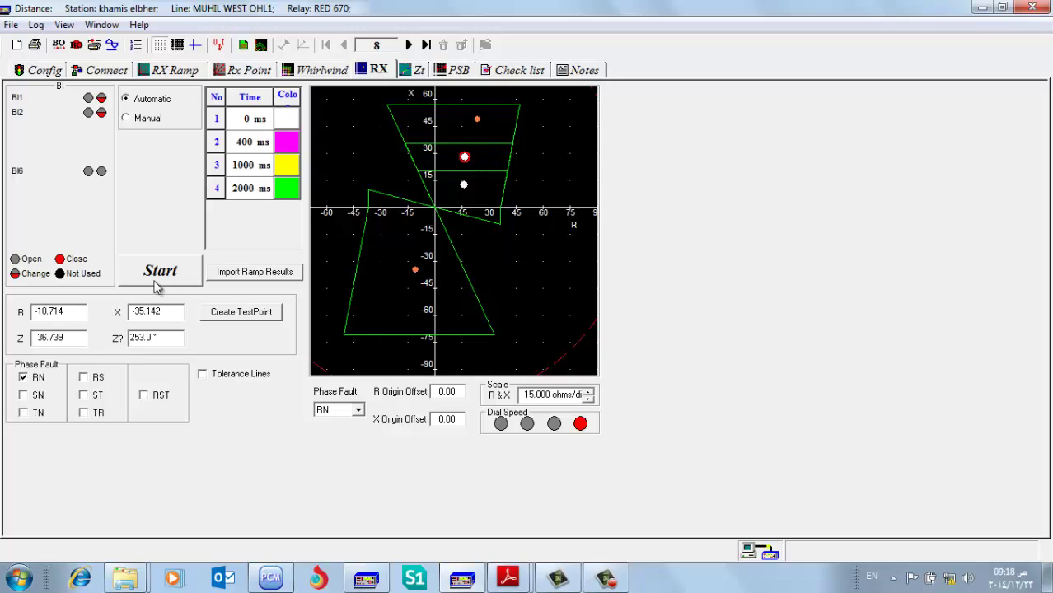
{"action": "left_click", "coordinate": [156, 283]}
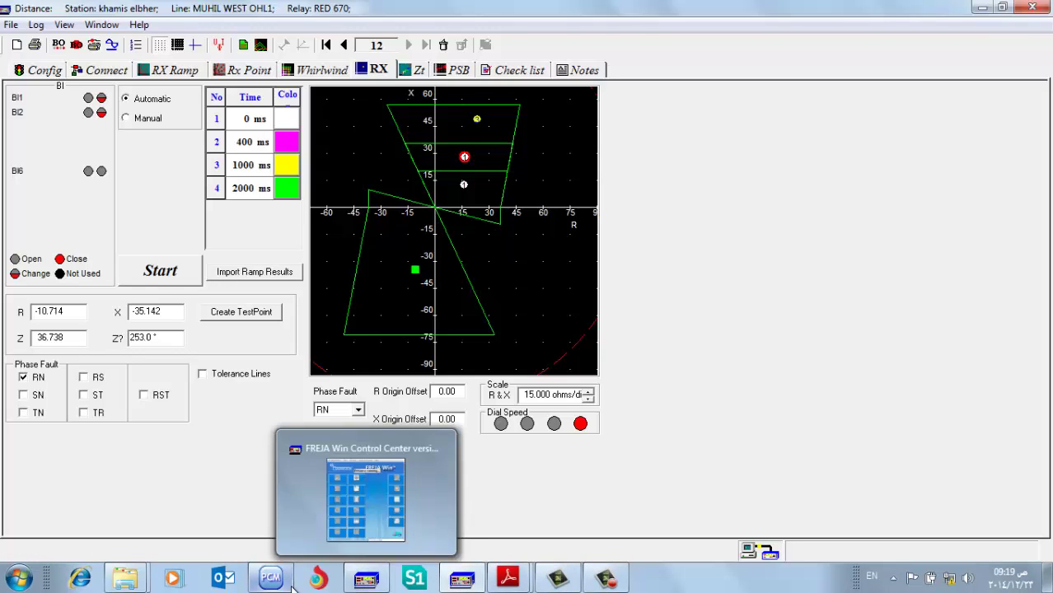
Switch to PCM600 and open the parameter settings of the ZCPSCH: 1 function under DIST_COMM.
{"action": "mouse_move", "coordinate": [287, 587]}
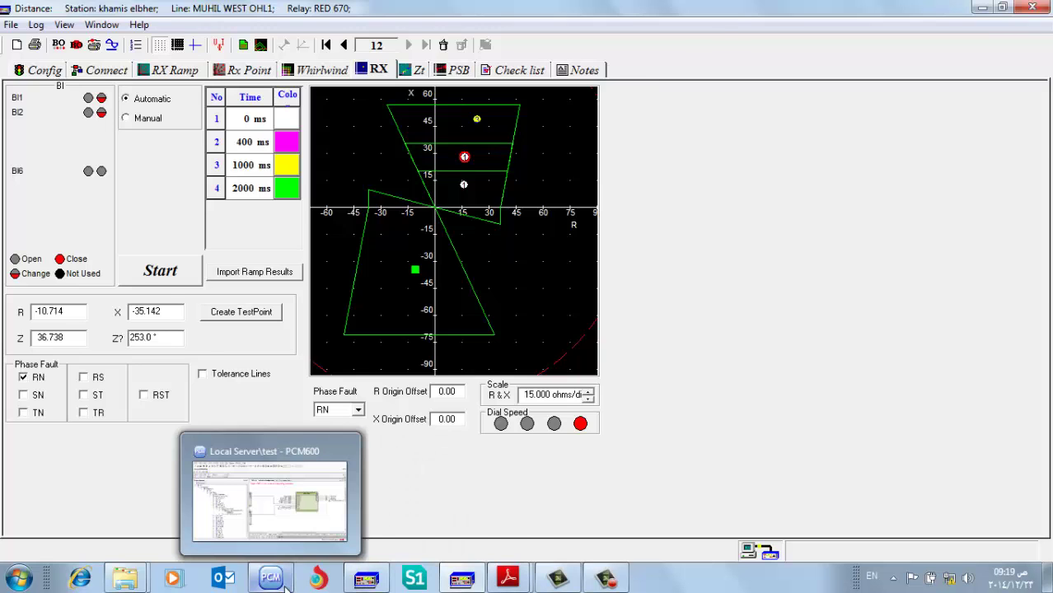
{"action": "left_click", "coordinate": [288, 587]}
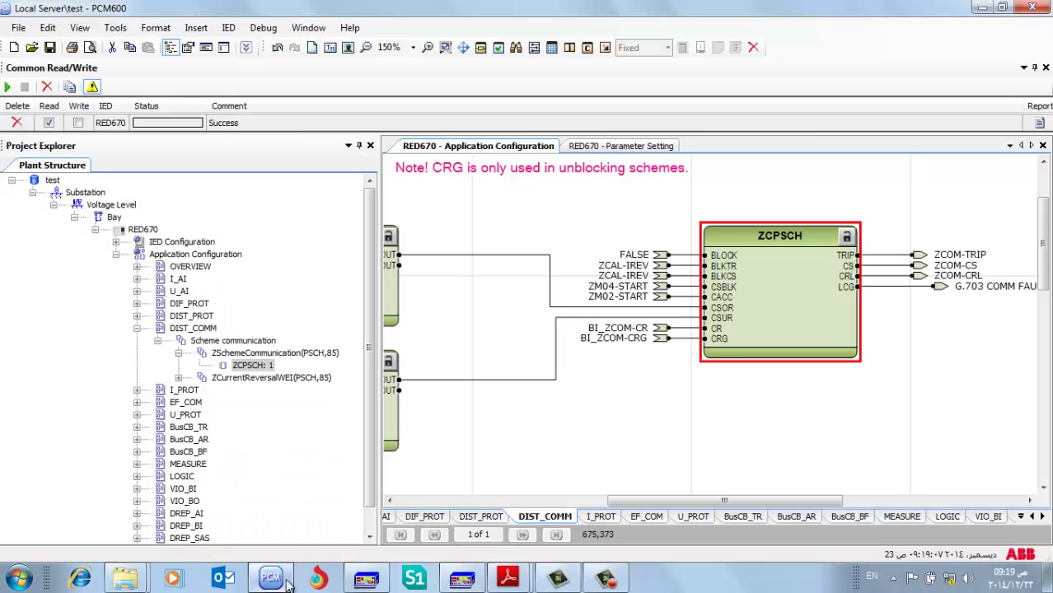
{"action": "left_click", "coordinate": [648, 402]}
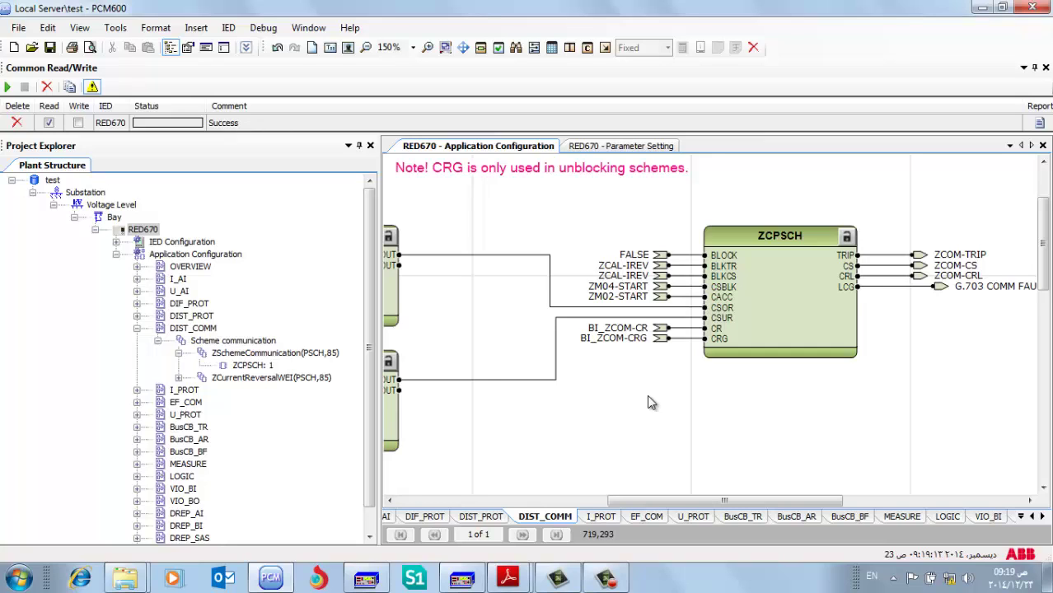
{"action": "left_click_drag", "start_coordinate": [371, 327], "coordinate": [368, 373]}
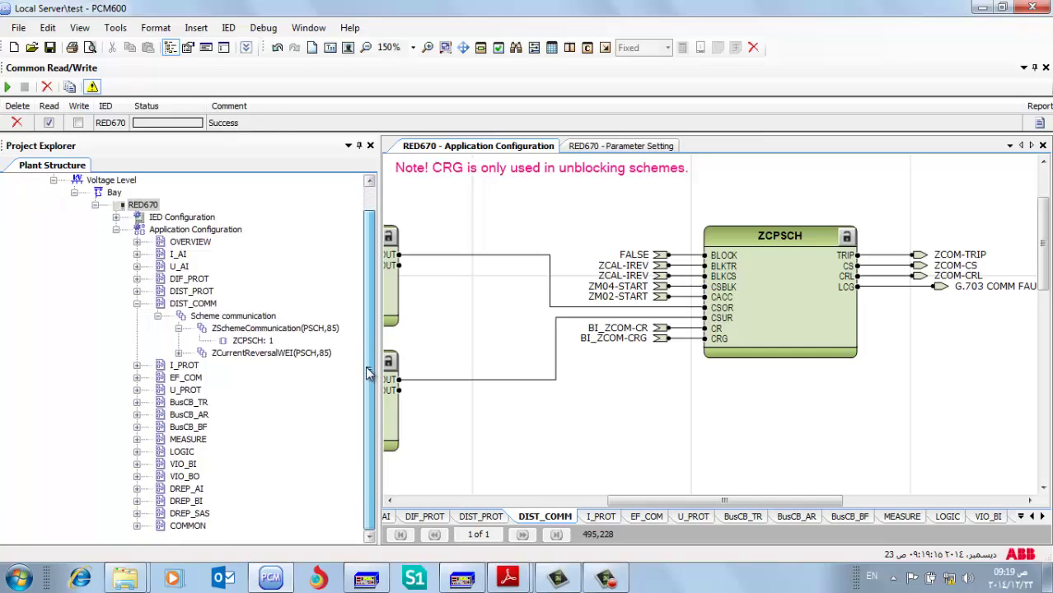
{"action": "left_click", "coordinate": [247, 341]}
{"action": "right_click", "coordinate": [248, 343]}
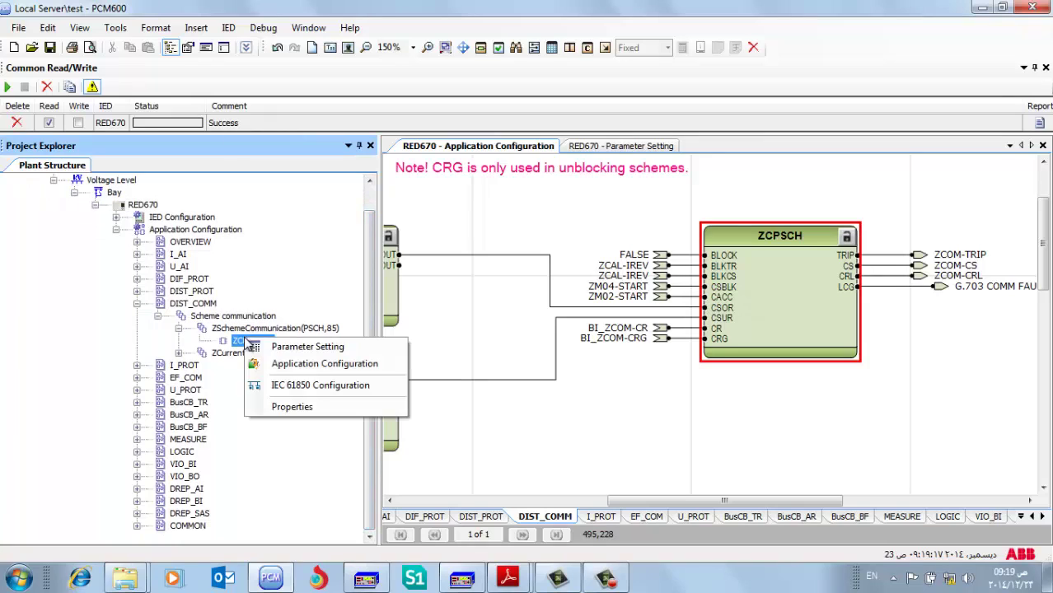
{"action": "left_click", "coordinate": [610, 146]}
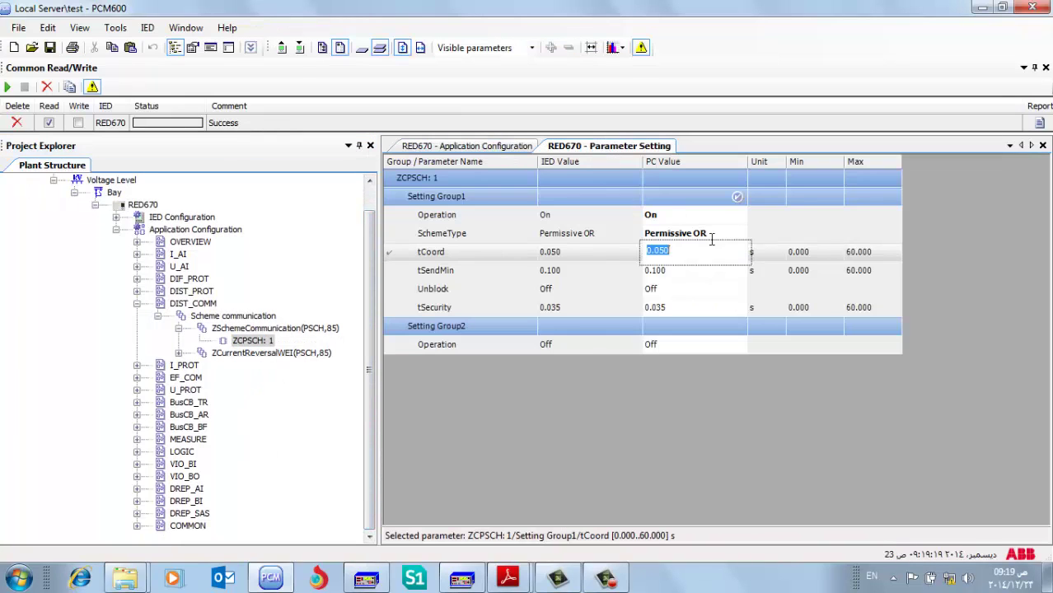
Set tCoord in Setting Group1 to 0.000 s and write the changed ZCPSCH: 1 parameters to the RED670 with read back.
{"action": "type", "text": "00"}
{"action": "key", "text": "Return"}
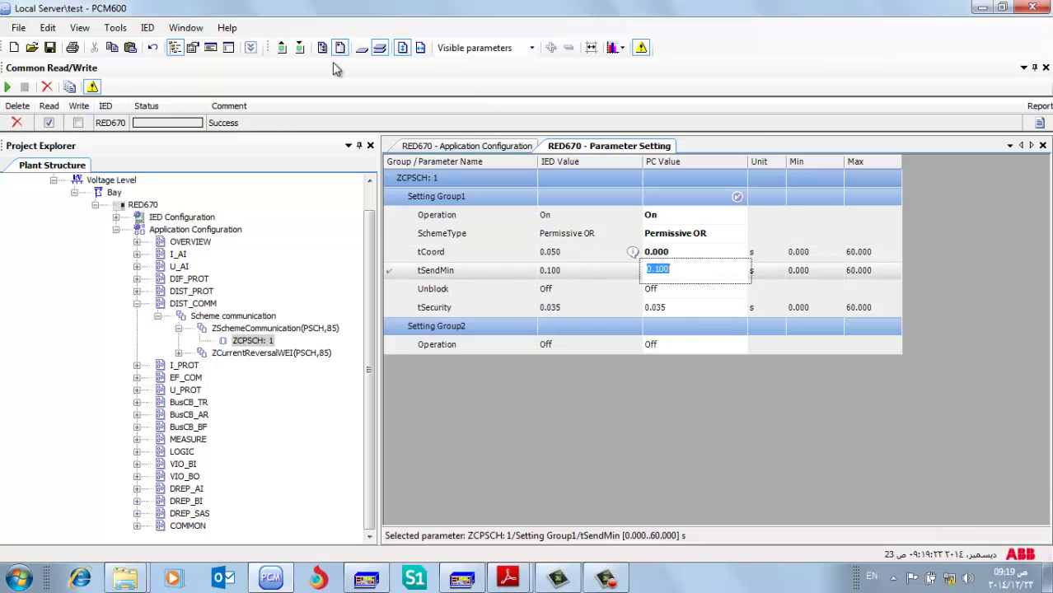
{"action": "left_click", "coordinate": [299, 47]}
{"action": "left_click", "coordinate": [414, 235]}
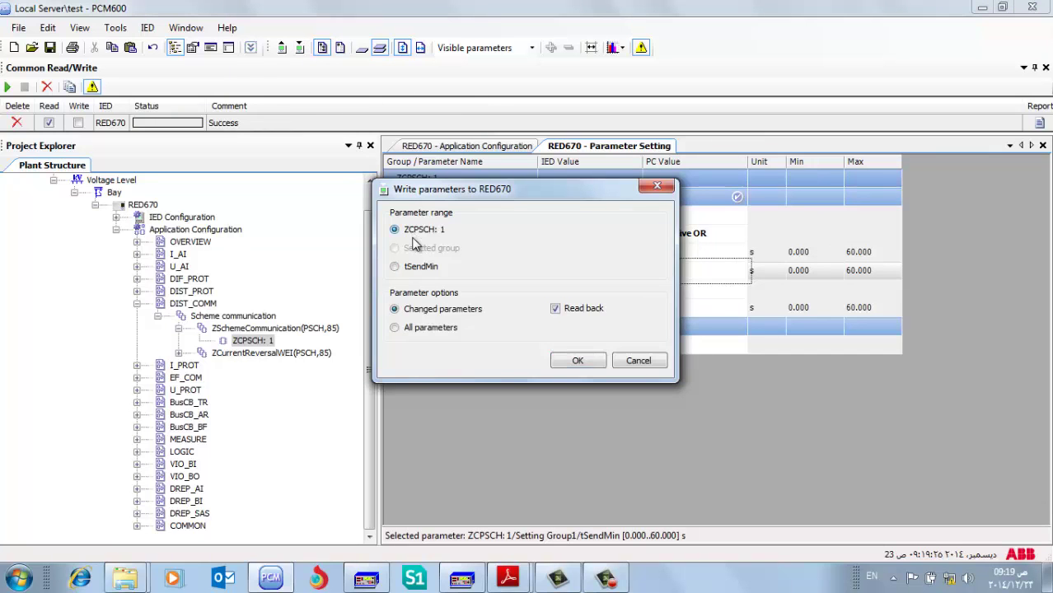
{"action": "left_click", "coordinate": [565, 361]}
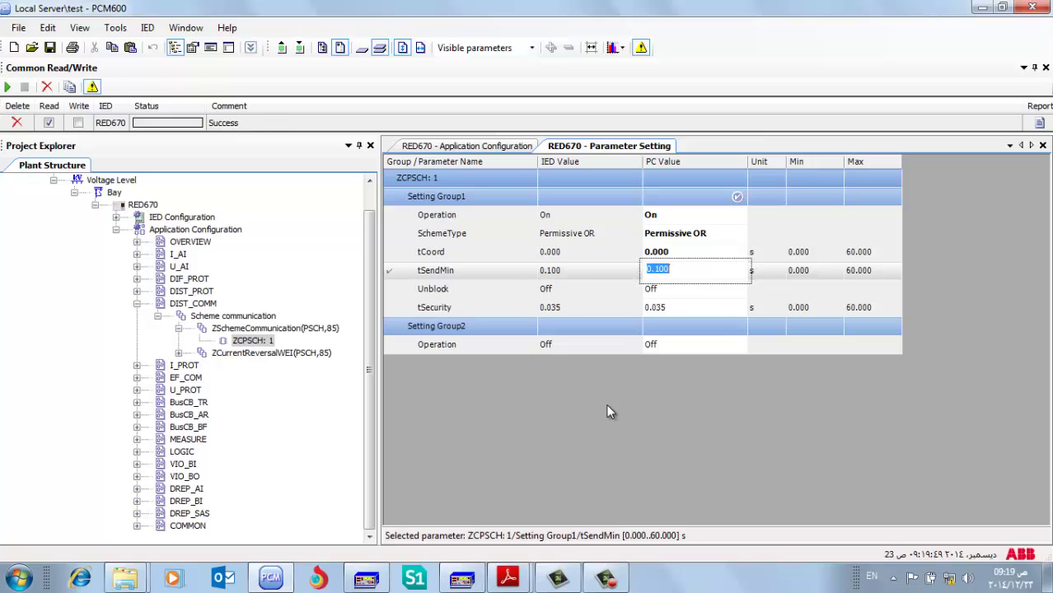
{"action": "key", "text": "End"}
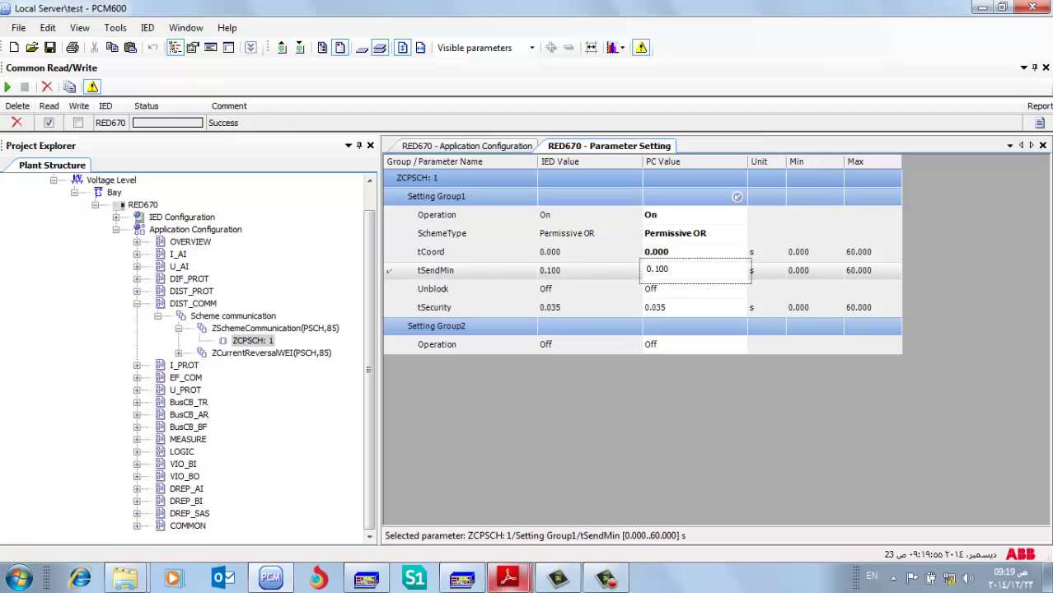
Switch to the FREJA Win distance test and run the four RX test points twice.
{"action": "left_click", "coordinate": [461, 579]}
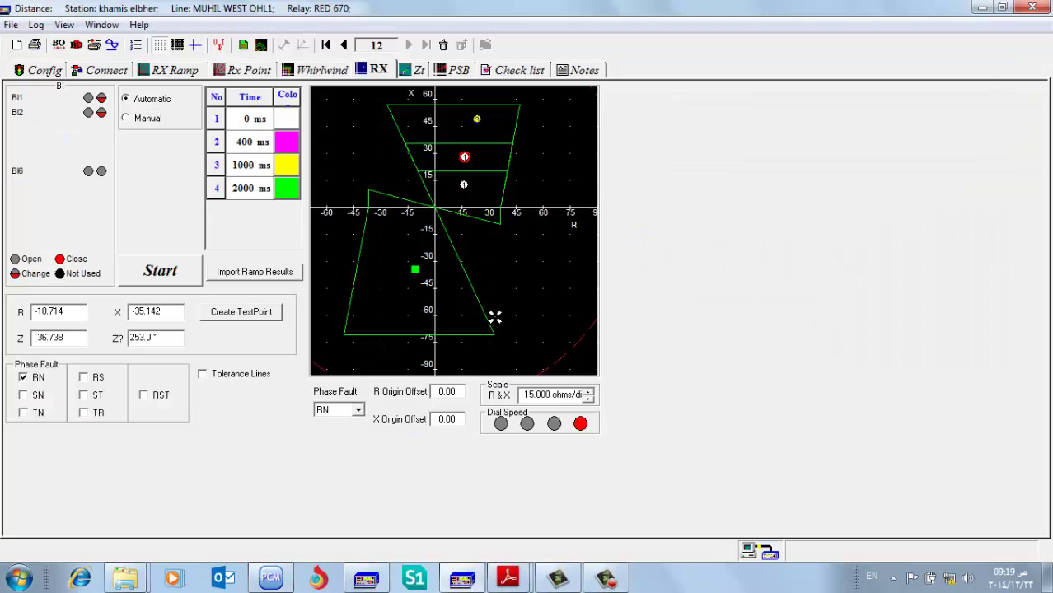
{"action": "left_click", "coordinate": [142, 272]}
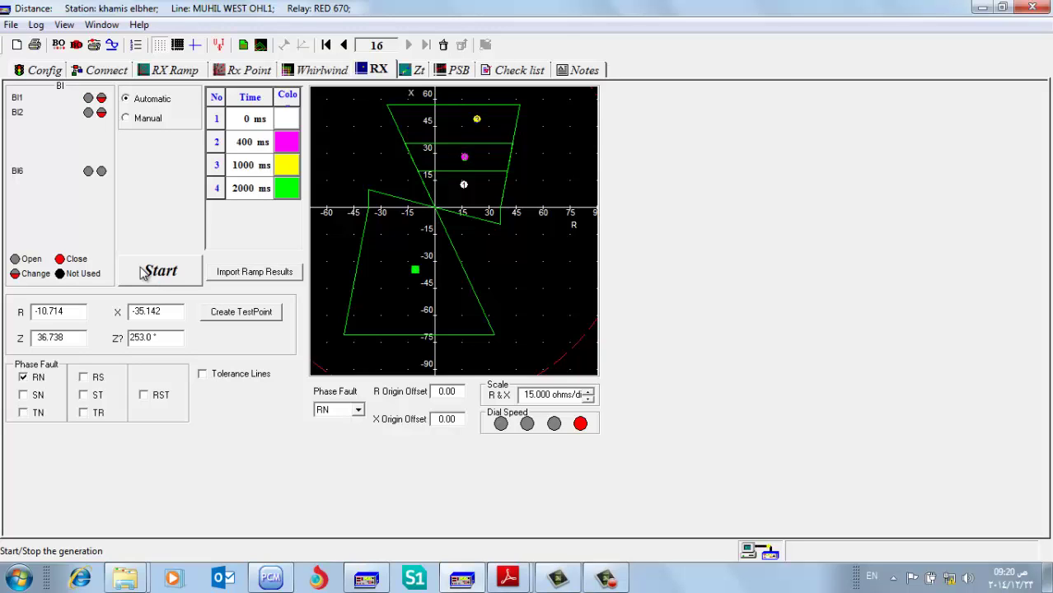
{"action": "left_click", "coordinate": [159, 271]}
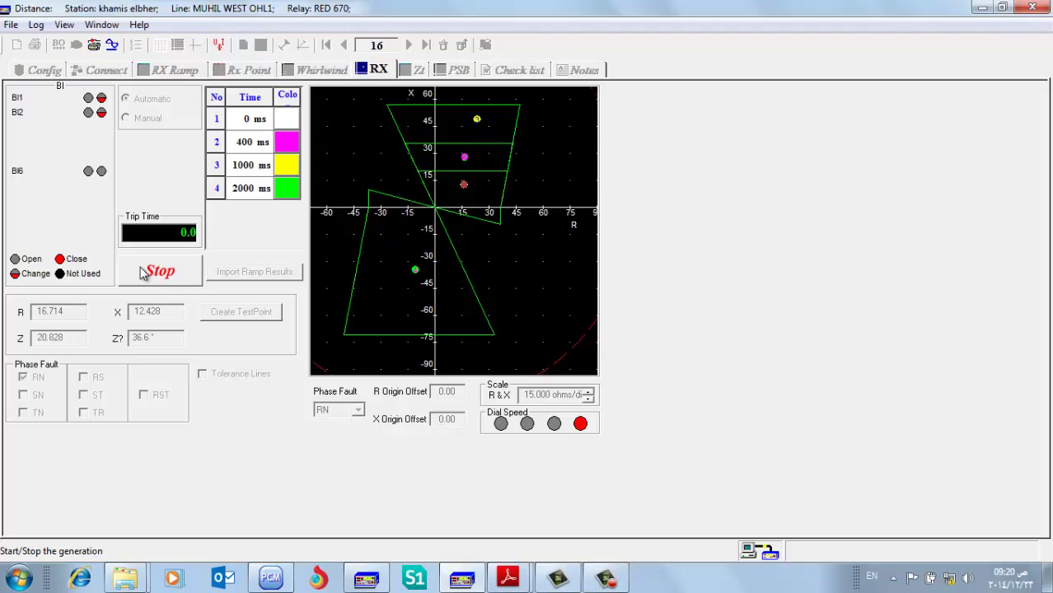
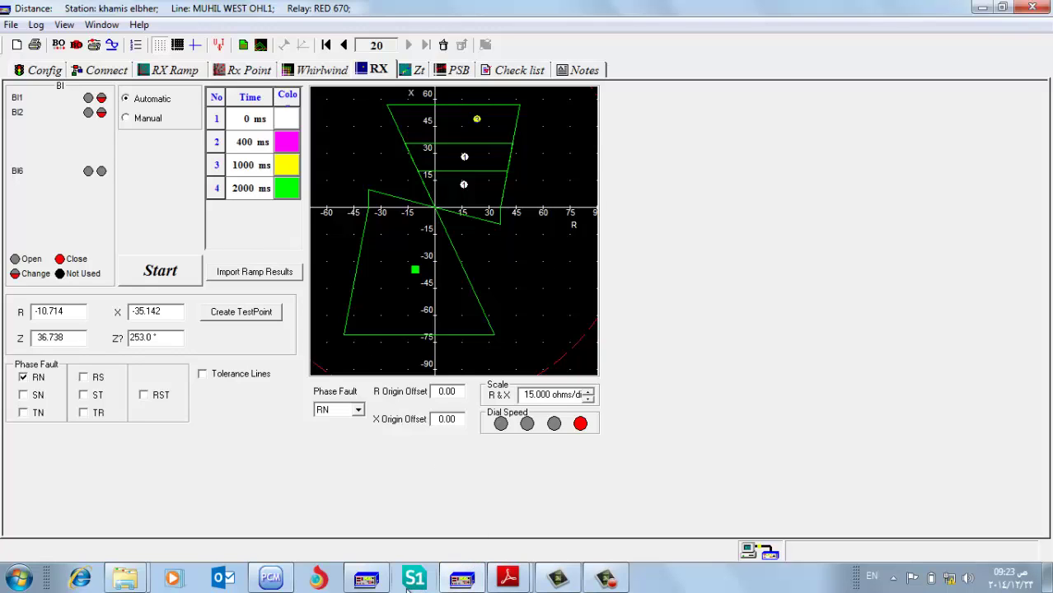
Switch to PCM600, set tCoord in Setting Group1 to 1.000 s and write all ZCPSCH: 1 parameters to the RED670.
{"action": "left_click", "coordinate": [272, 579]}
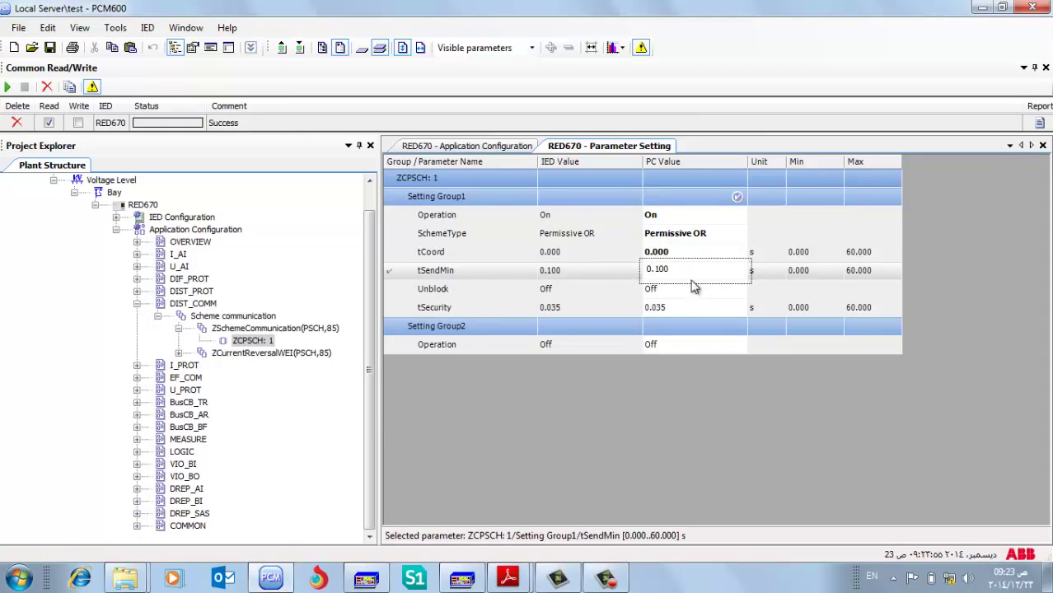
{"action": "left_click", "coordinate": [680, 250]}
{"action": "type", "text": "1"}
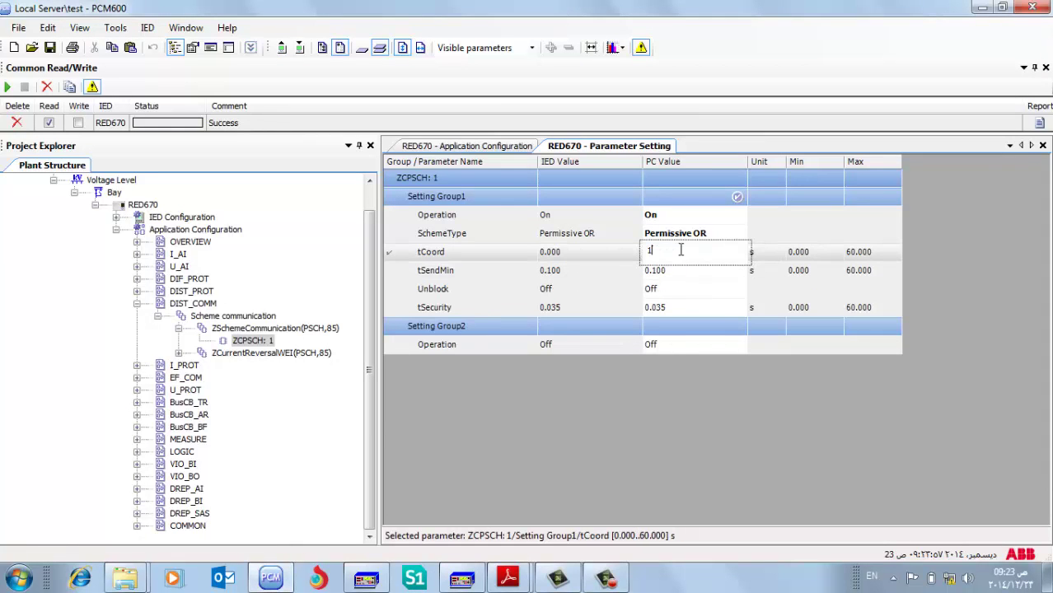
{"action": "key", "text": "Return"}
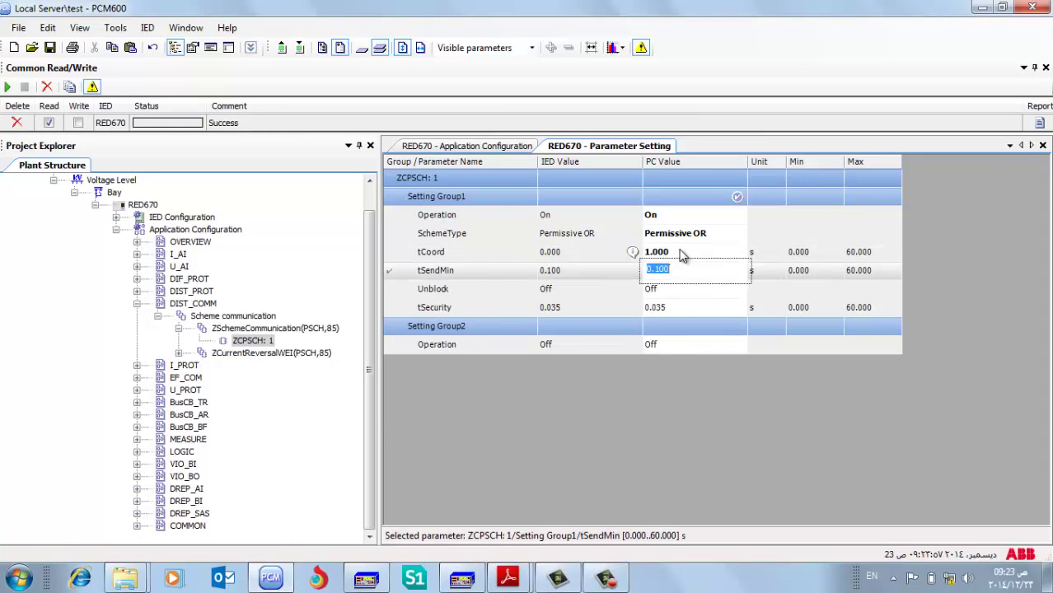
{"action": "left_click", "coordinate": [323, 47]}
{"action": "left_click", "coordinate": [420, 230]}
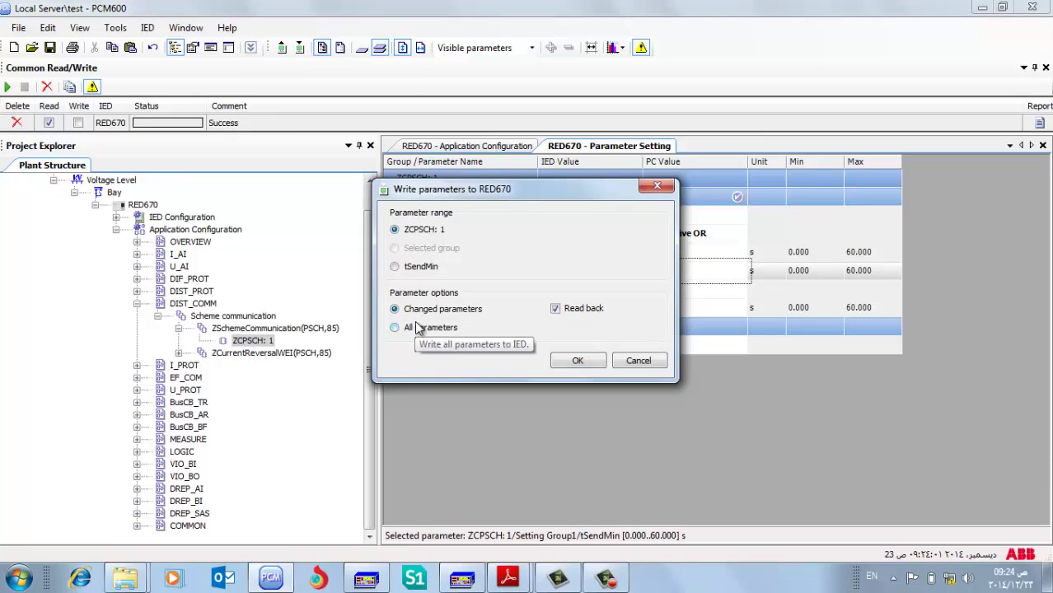
{"action": "left_click", "coordinate": [449, 336]}
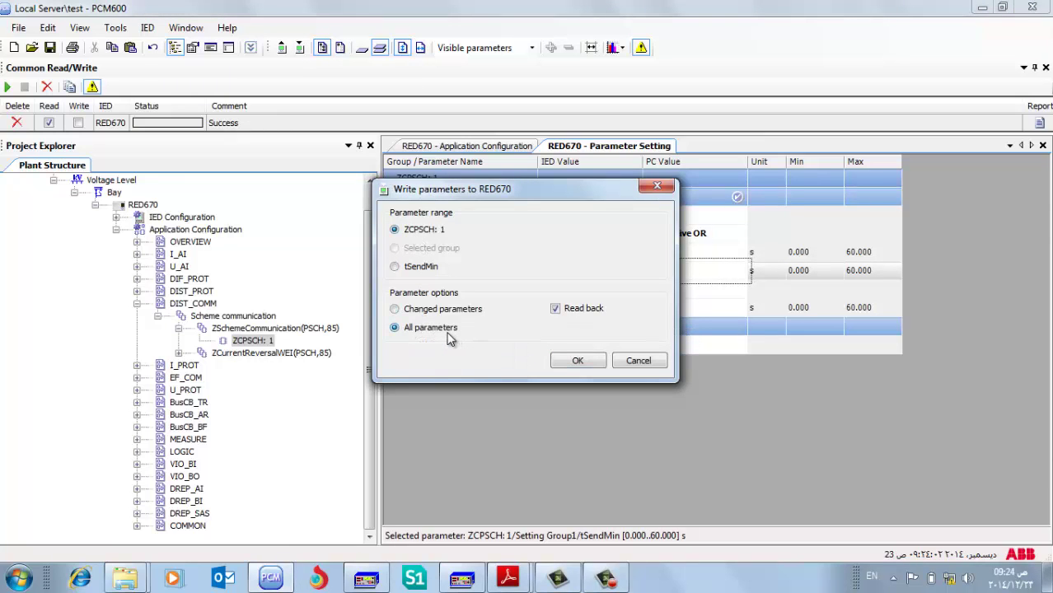
{"action": "left_click", "coordinate": [578, 361]}
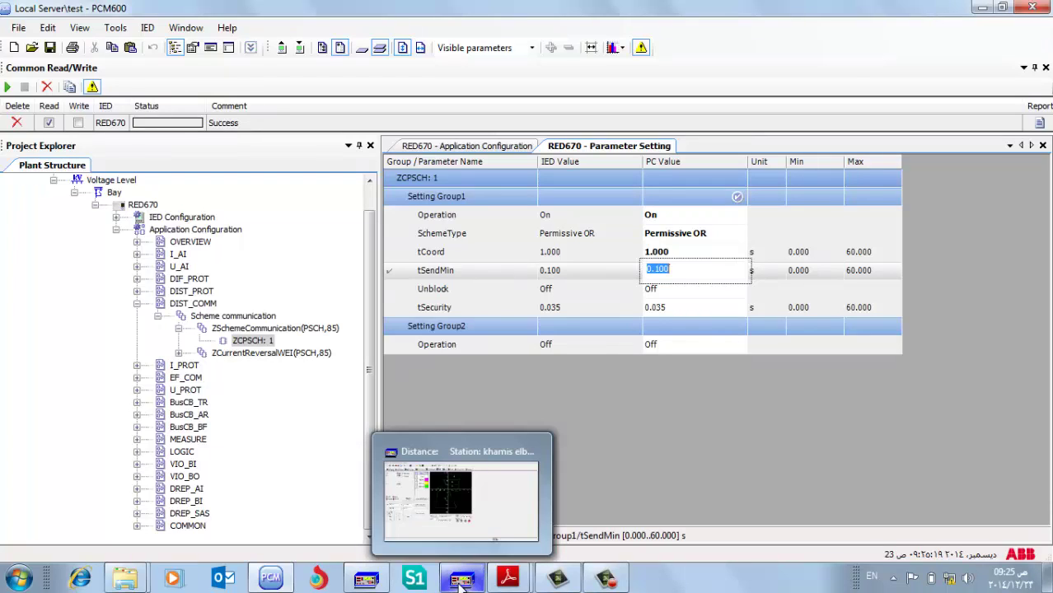
Return to the FREJA Win distance test and rerun the four RX test points twice.
{"action": "left_click", "coordinate": [457, 579]}
{"action": "left_click", "coordinate": [177, 278]}
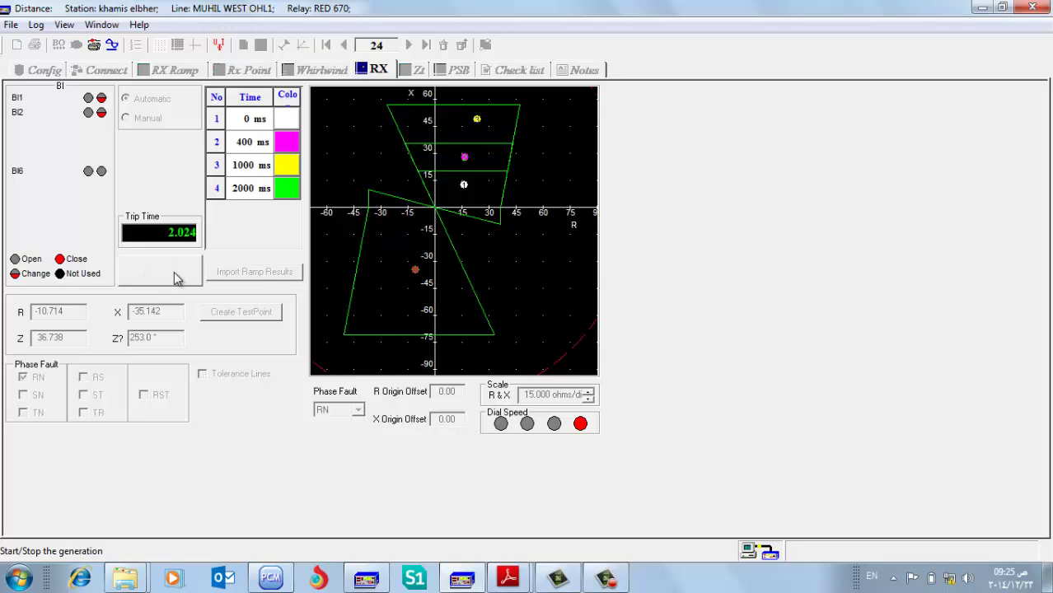
{"action": "left_click", "coordinate": [162, 272]}
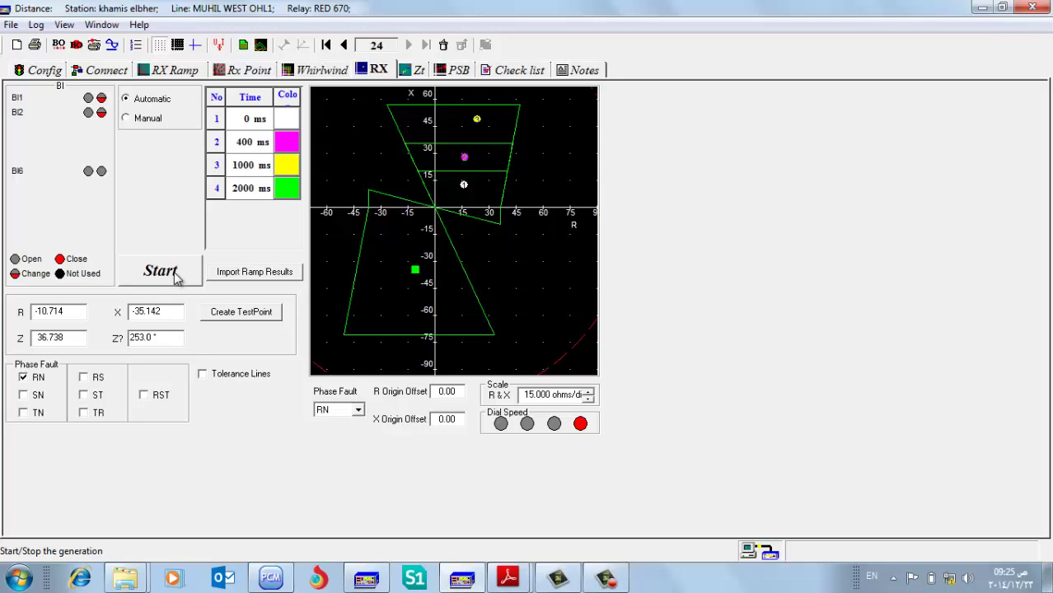
{"action": "left_click", "coordinate": [162, 272]}
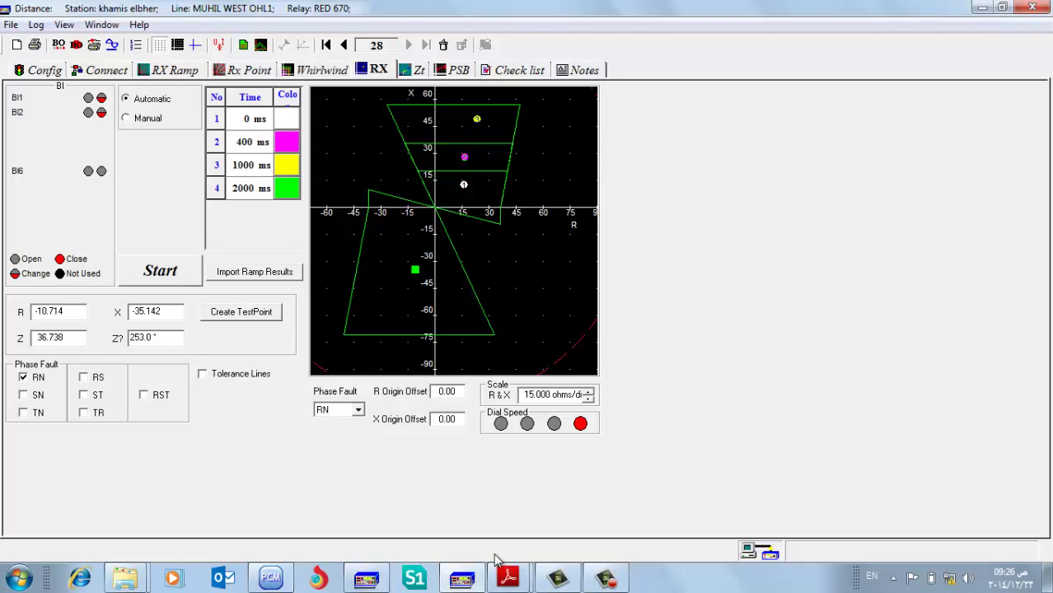
Examine the tCoord timer in the permissive scheme trip logic, Figure 388 of the RED670 technical reference manual, and return to the distance test.
{"action": "mouse_move", "coordinate": [488, 560]}
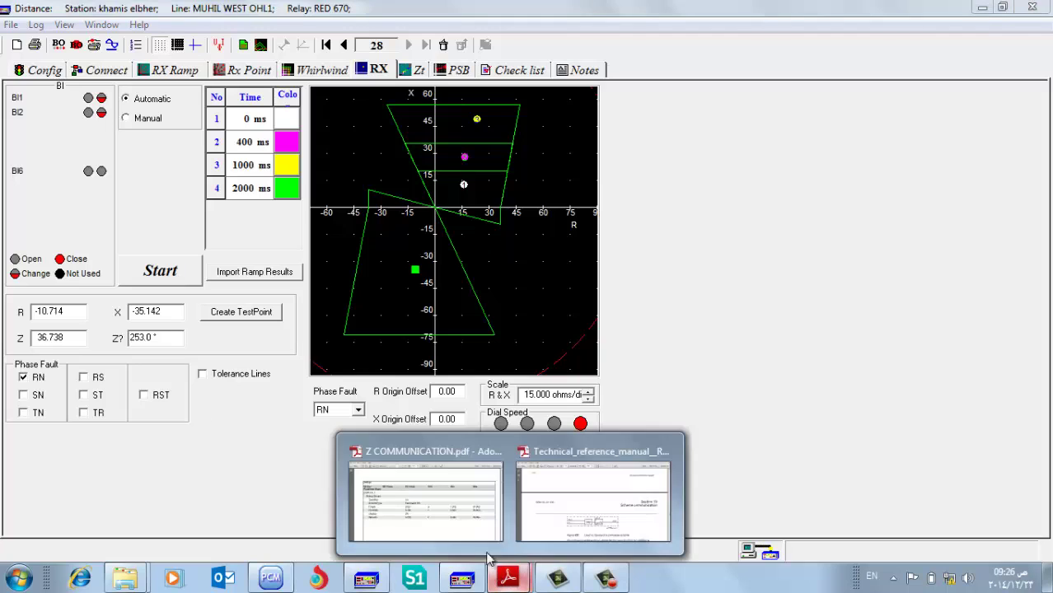
{"action": "left_click", "coordinate": [544, 504]}
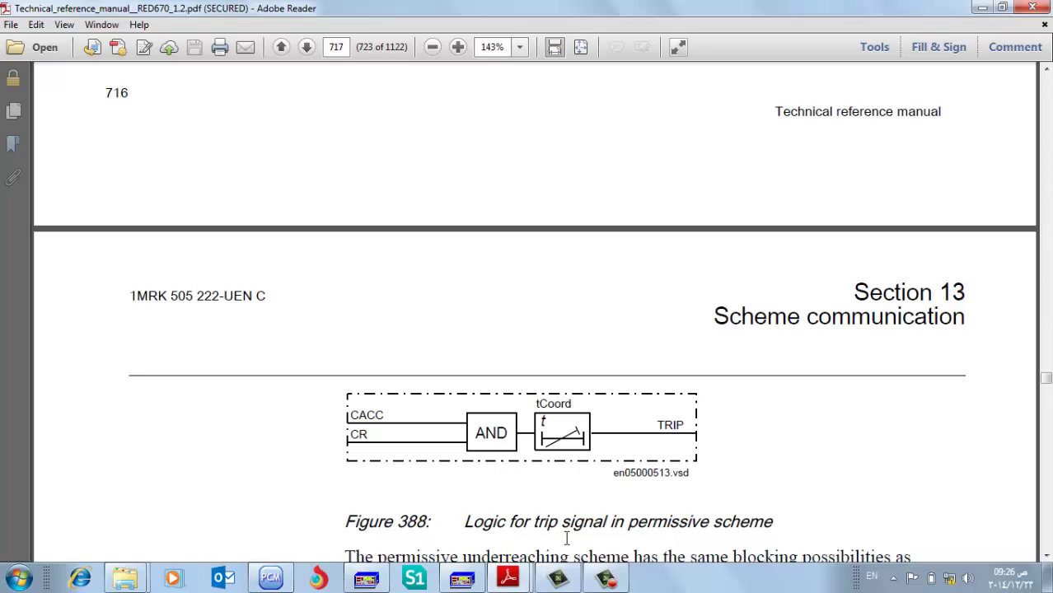
{"action": "left_click", "coordinate": [462, 579]}
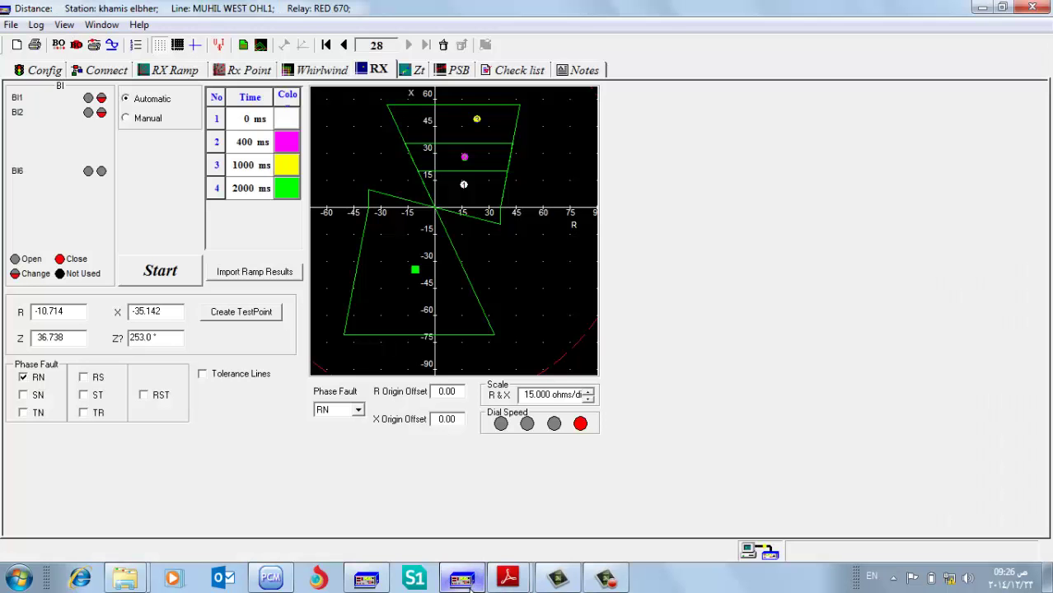
Switch to PCM600, set tCoord in Setting Group1 to 0.050 s and write the changed ZCPSCH: 1 parameters to the RED670.
{"action": "mouse_move", "coordinate": [282, 582]}
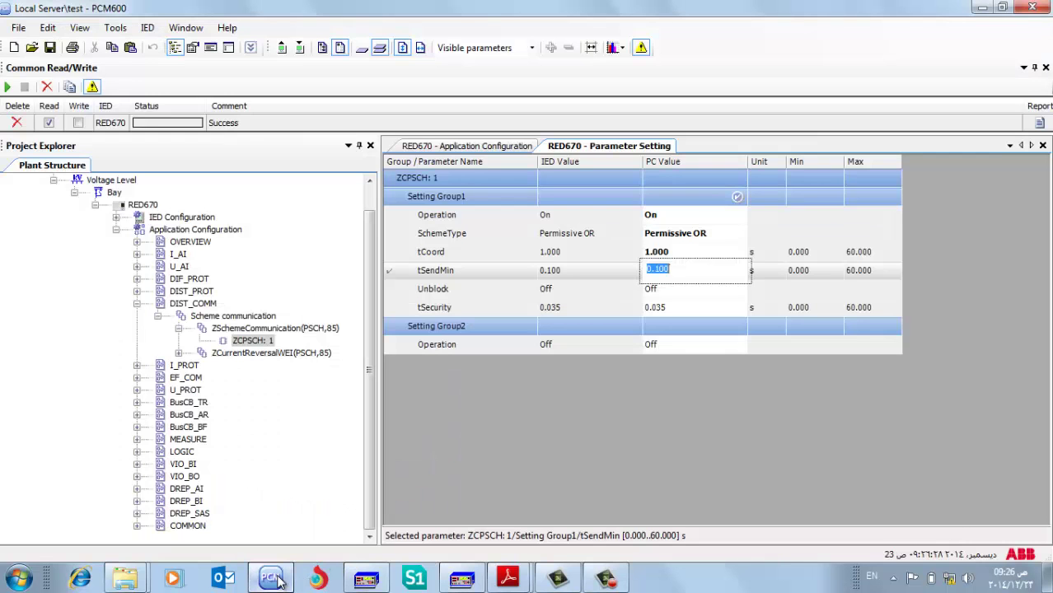
{"action": "left_click", "coordinate": [275, 575]}
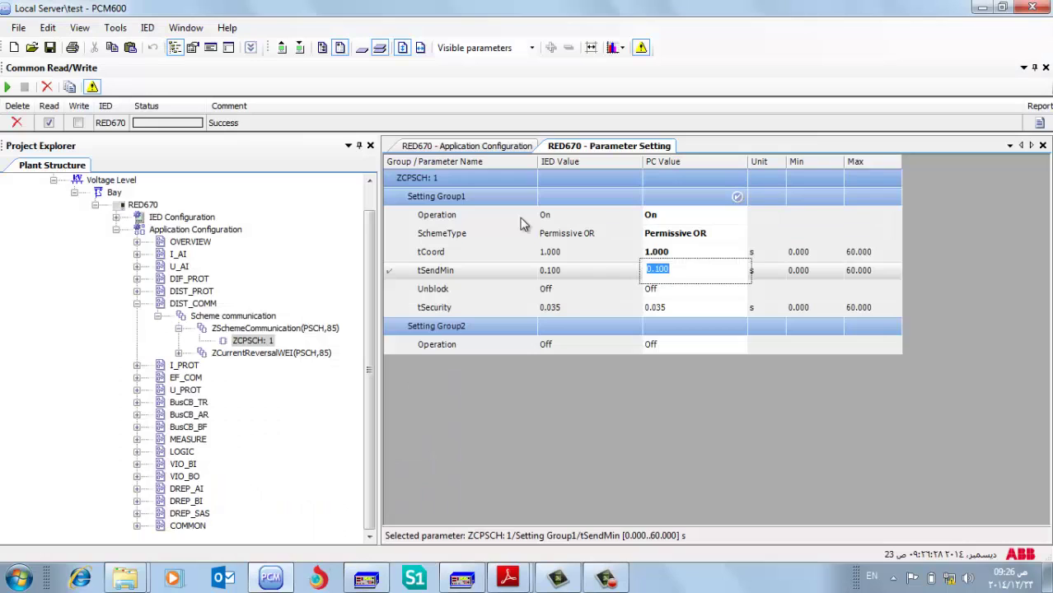
{"action": "left_click", "coordinate": [680, 251]}
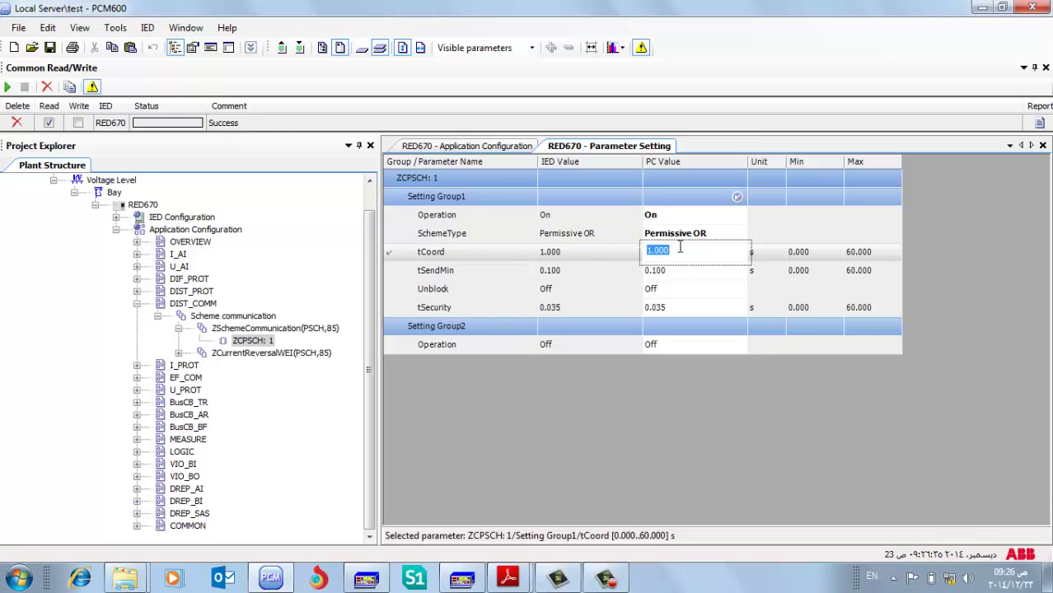
{"action": "type", "text": "0.05"}
{"action": "key", "text": "Return"}
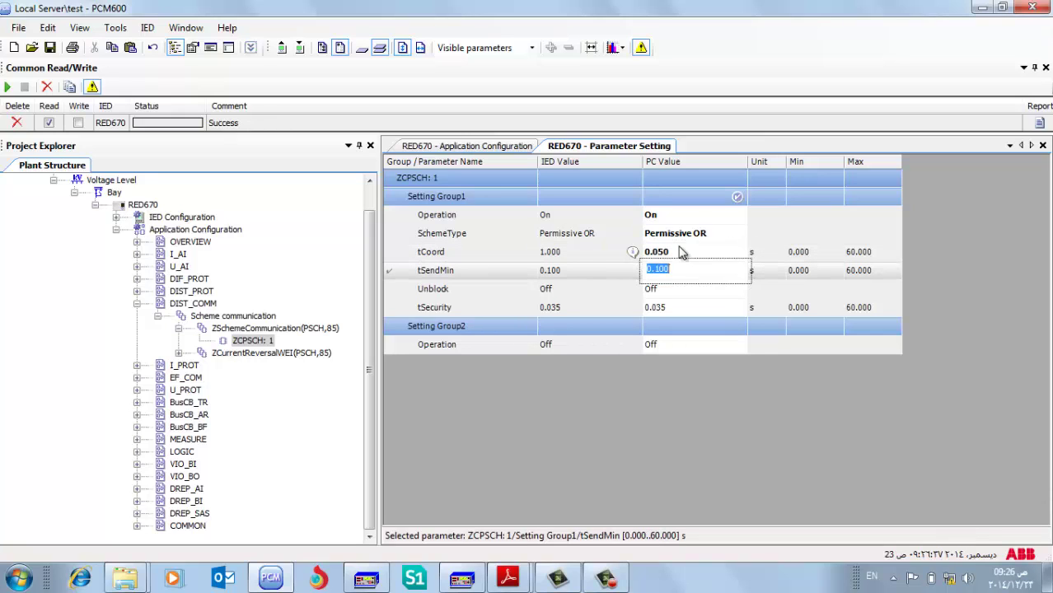
{"action": "left_click", "coordinate": [300, 47]}
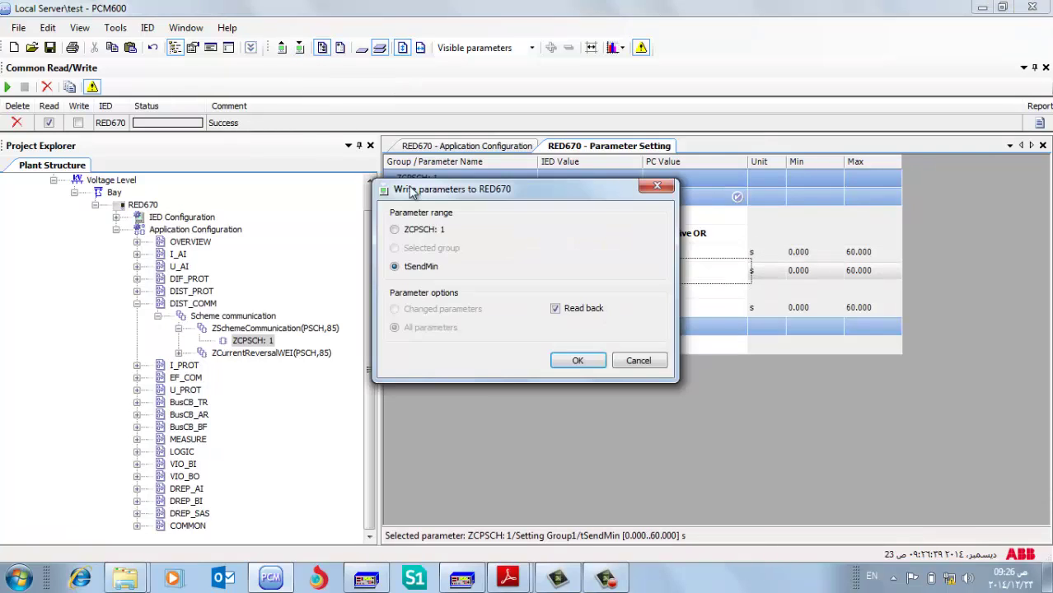
{"action": "left_click", "coordinate": [416, 229]}
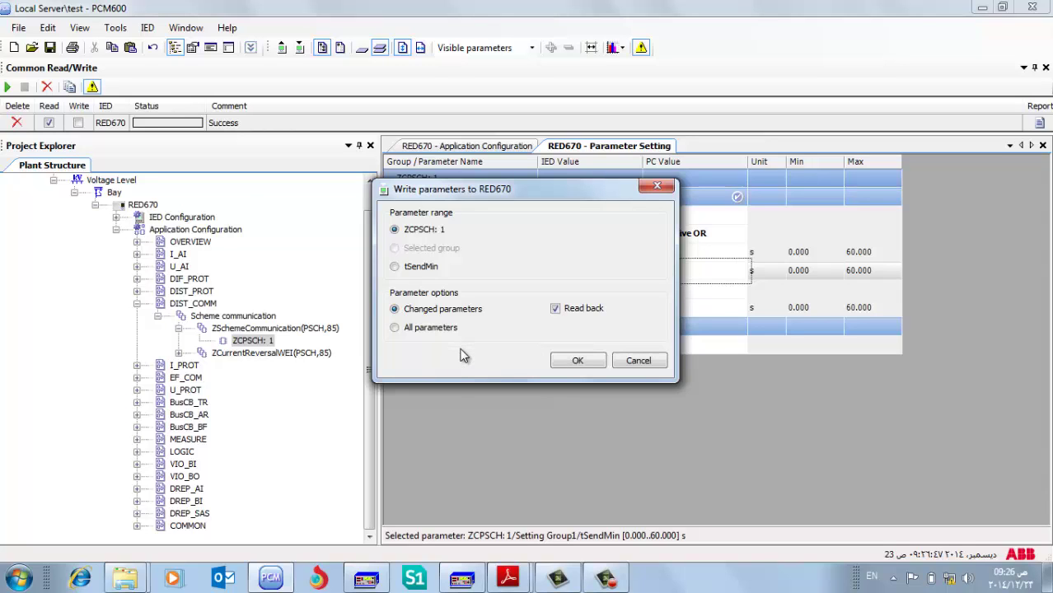
{"action": "left_click", "coordinate": [578, 361]}
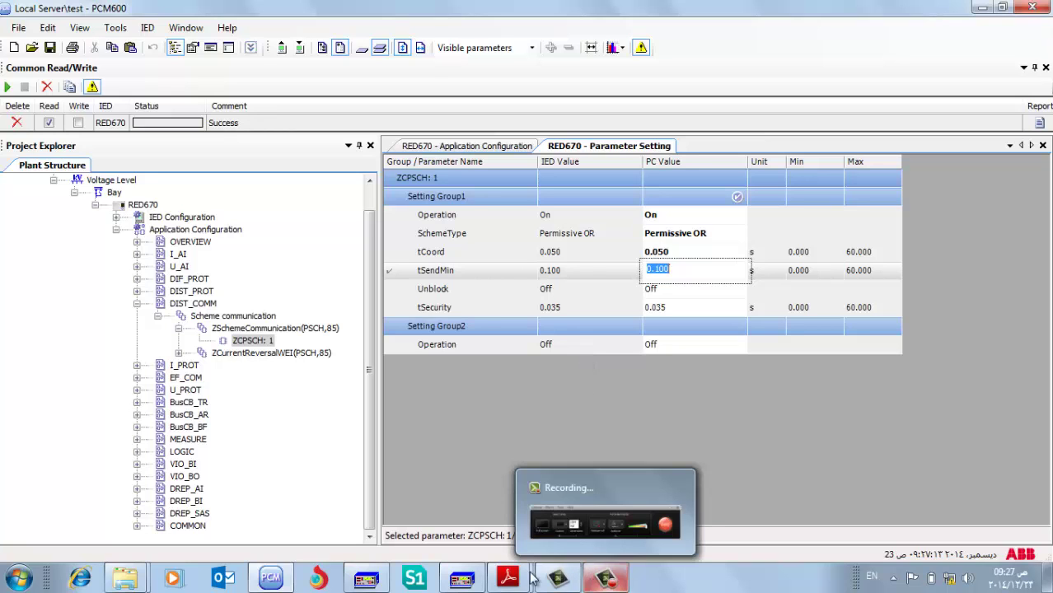
Return to the FREJA Win distance test and run the RX test points again with tCoord at 0.050 s, interrupting the second run.
{"action": "left_click", "coordinate": [271, 578]}
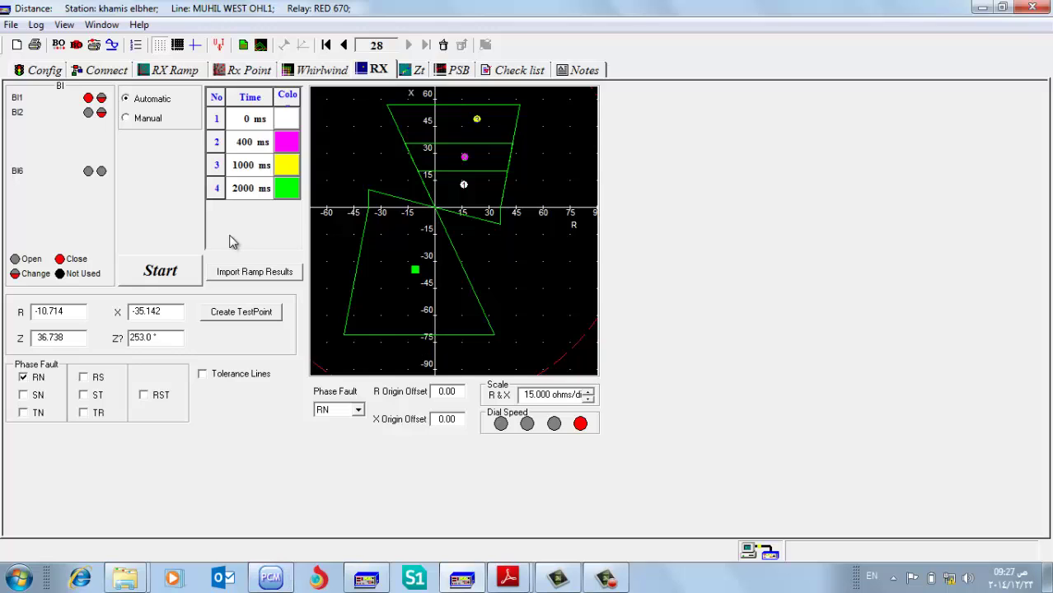
{"action": "left_click", "coordinate": [186, 265]}
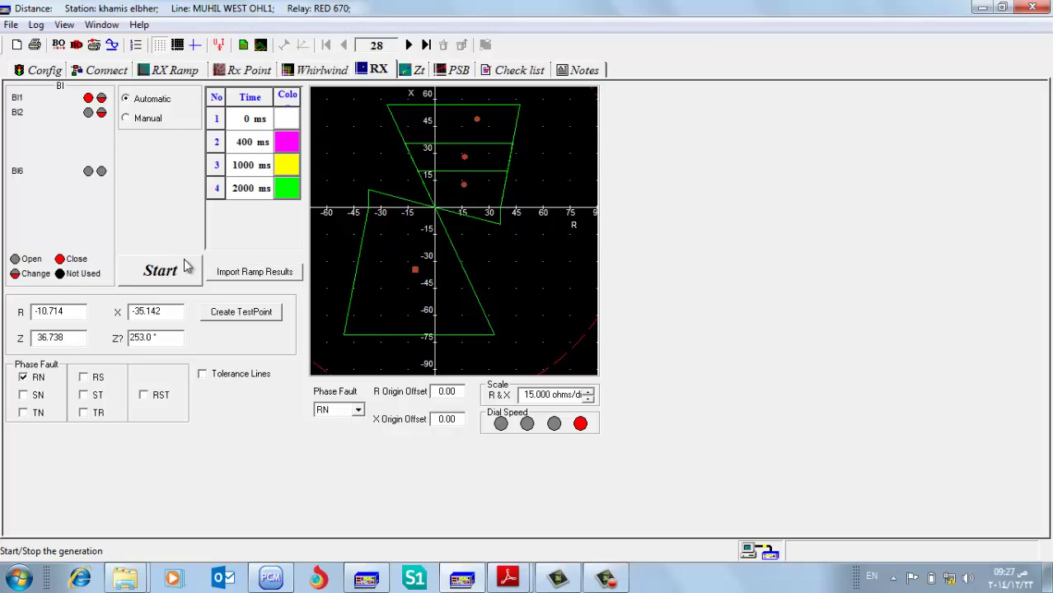
{"action": "left_click", "coordinate": [186, 266]}
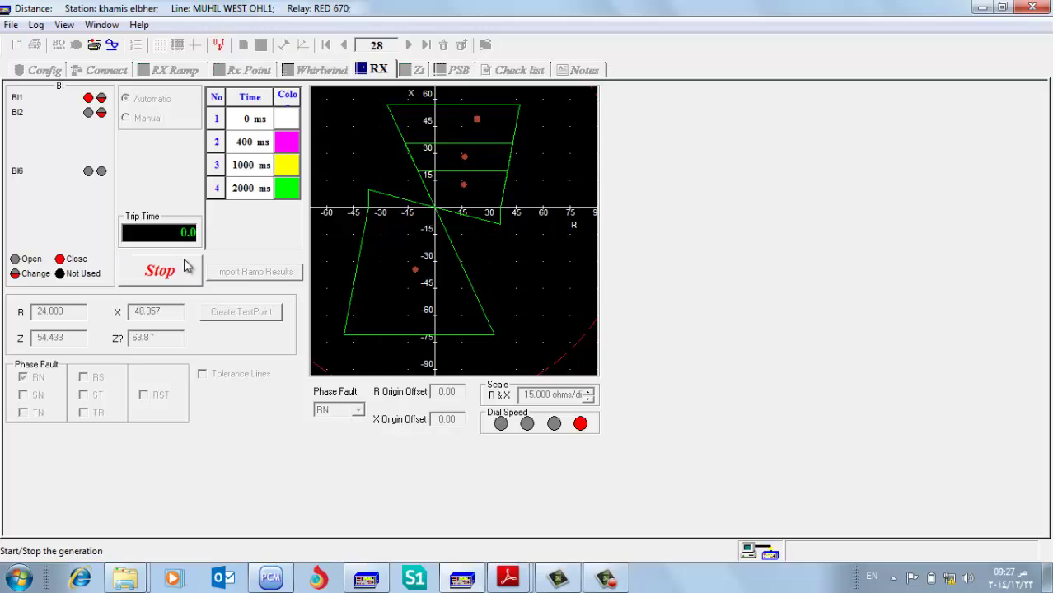
{"action": "left_click", "coordinate": [184, 263]}
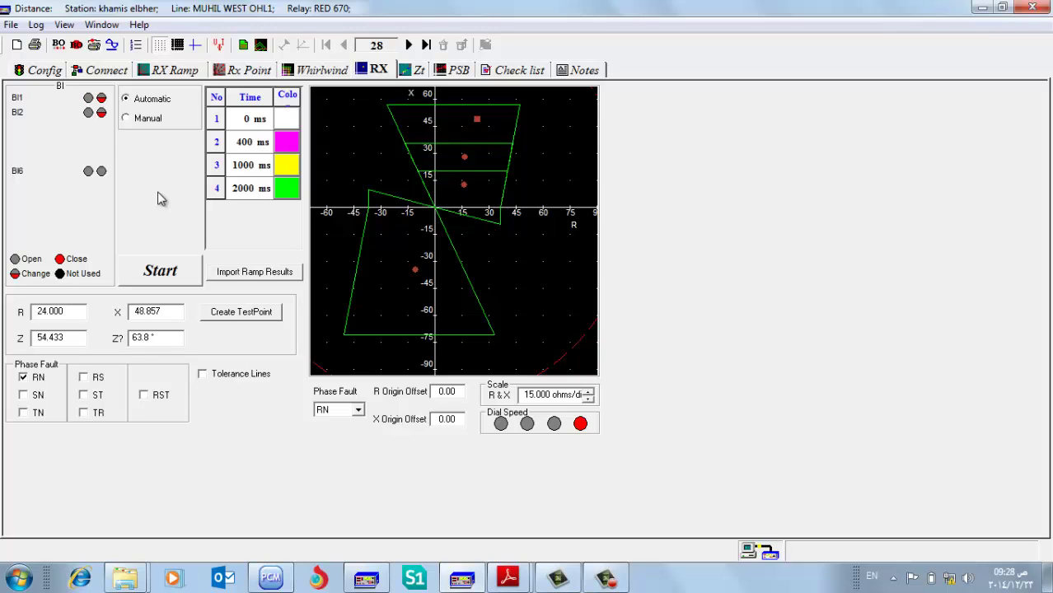
Switch to PCM600 and examine the ZCRWPSCH: 1 parameters under ZCurrentReversalWEI, and return to the FREJA Win distance test.
{"action": "left_click", "coordinate": [271, 576]}
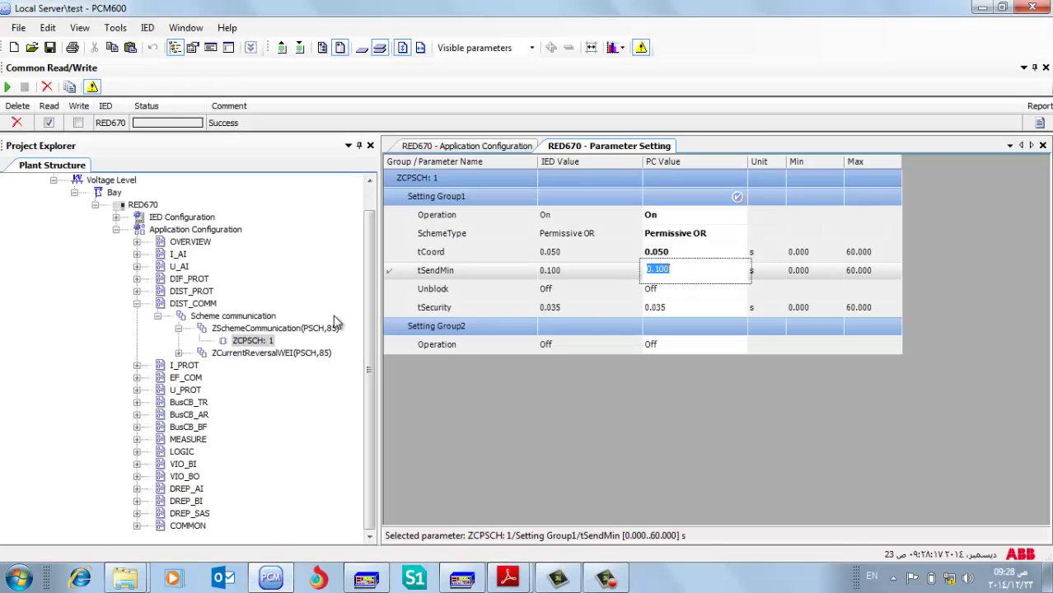
{"action": "left_click", "coordinate": [181, 354]}
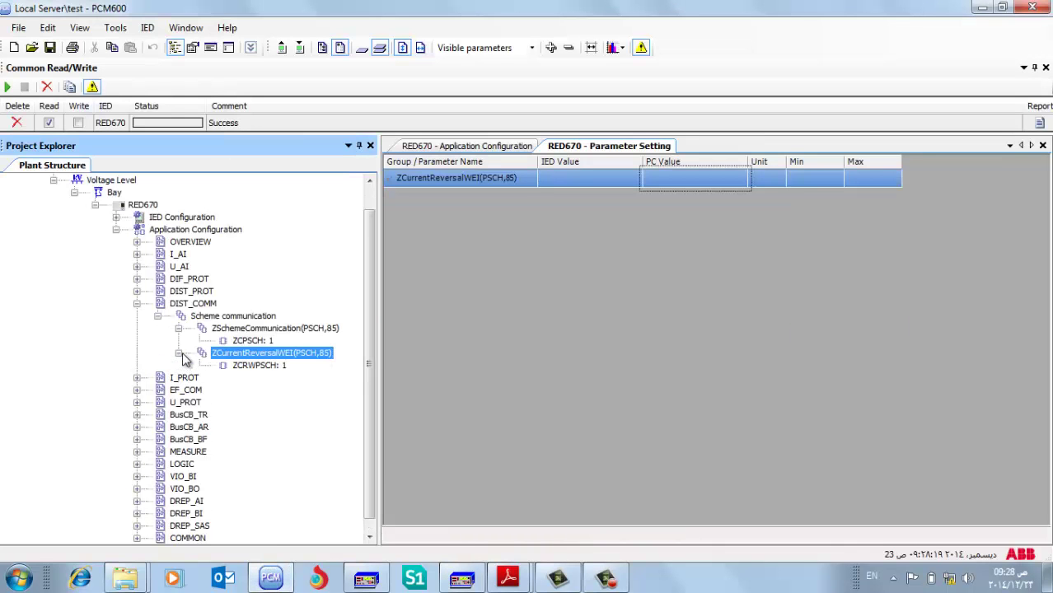
{"action": "left_click", "coordinate": [251, 365]}
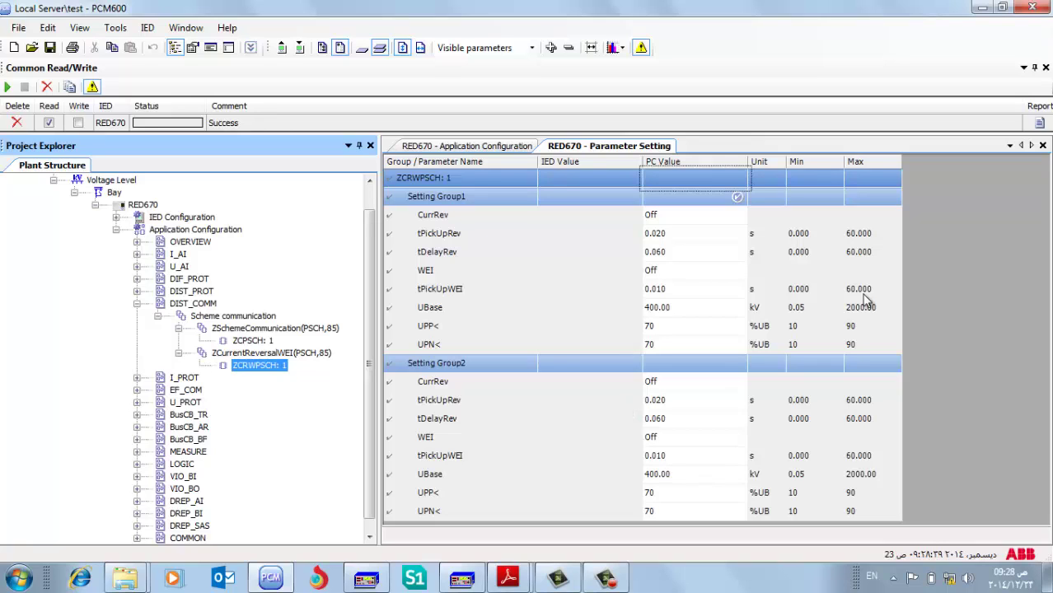
{"action": "left_click", "coordinate": [1009, 260]}
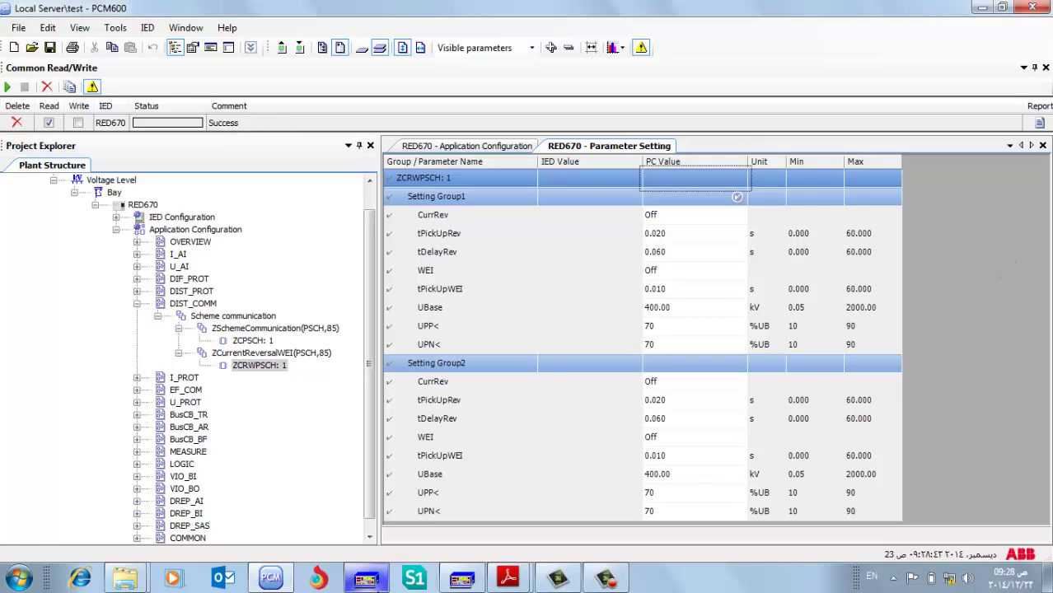
{"action": "left_click", "coordinate": [367, 577]}
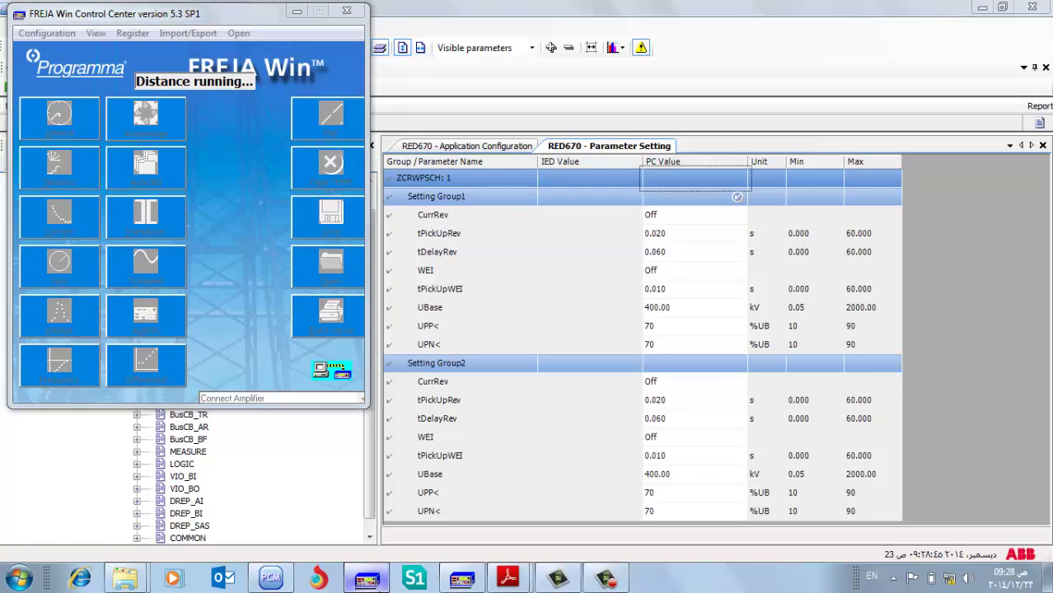
{"action": "left_click", "coordinate": [280, 579]}
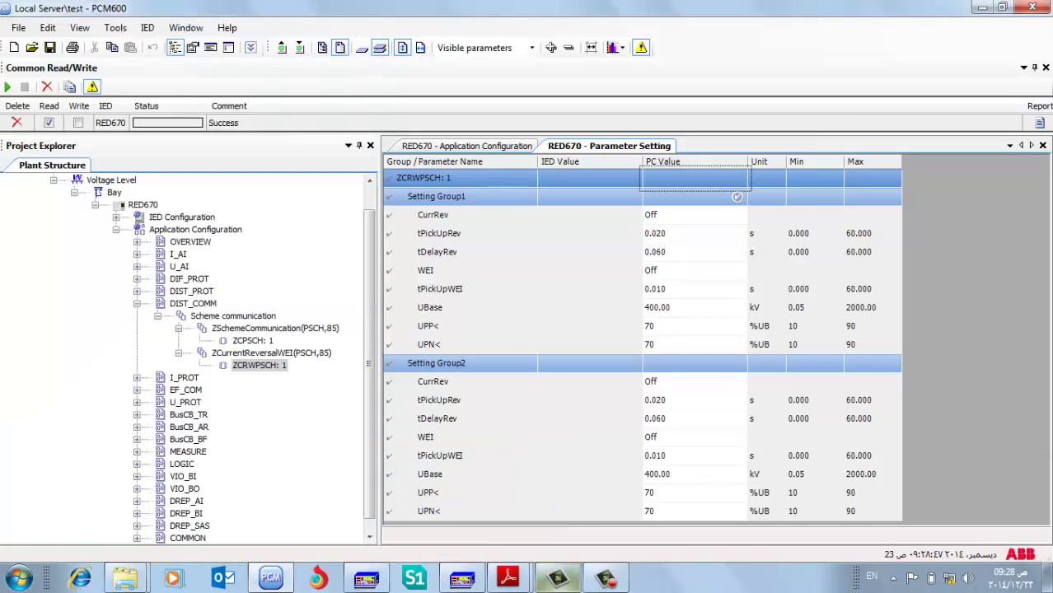
{"action": "left_click", "coordinate": [485, 585]}
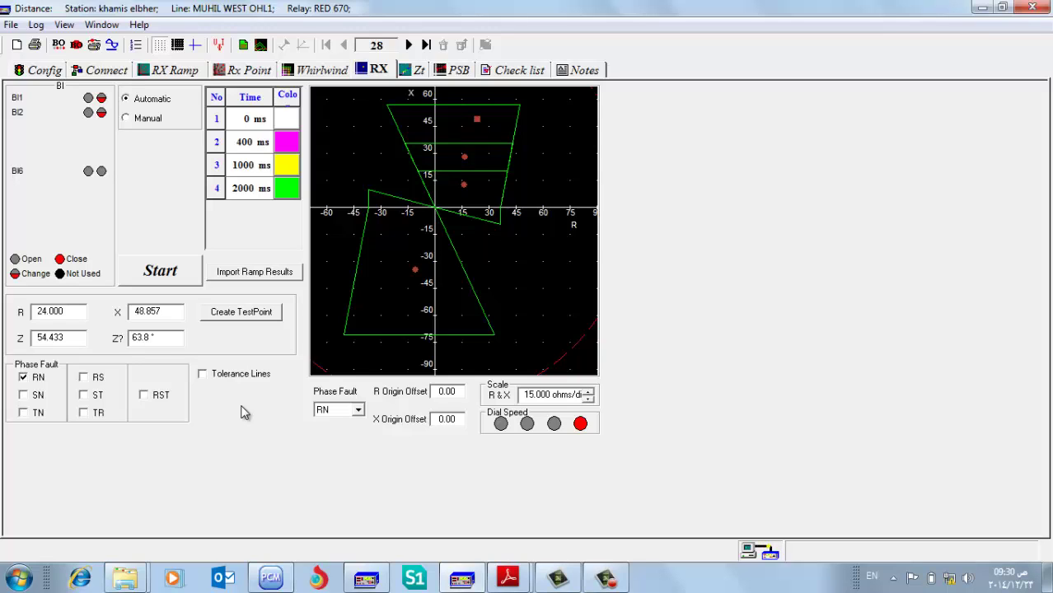
Run the RX test points two more times, stopping each run at the test point in the reverse zone.
{"action": "left_click", "coordinate": [186, 277]}
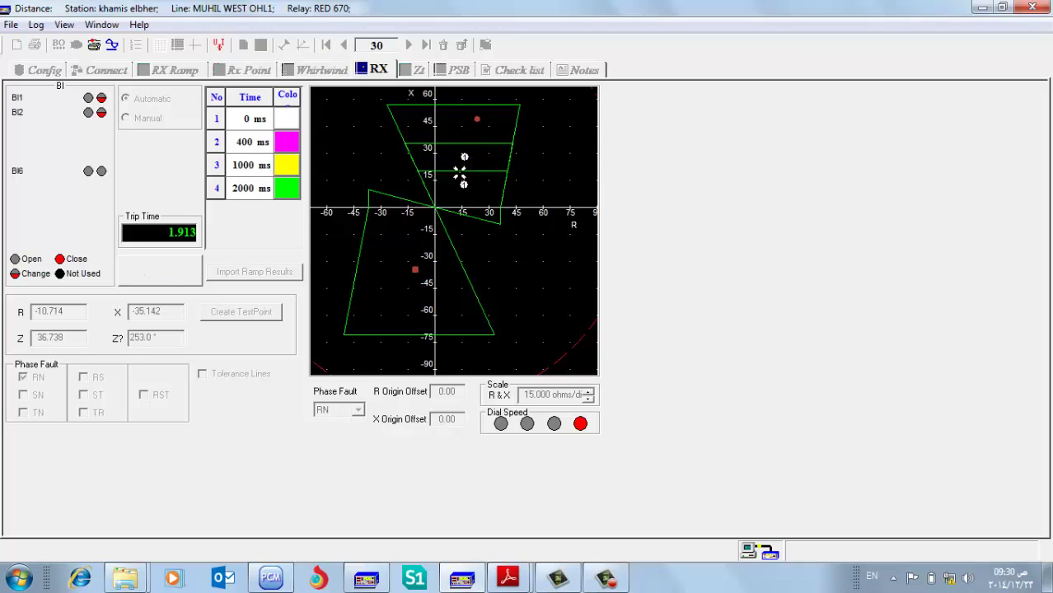
{"action": "left_click", "coordinate": [198, 262]}
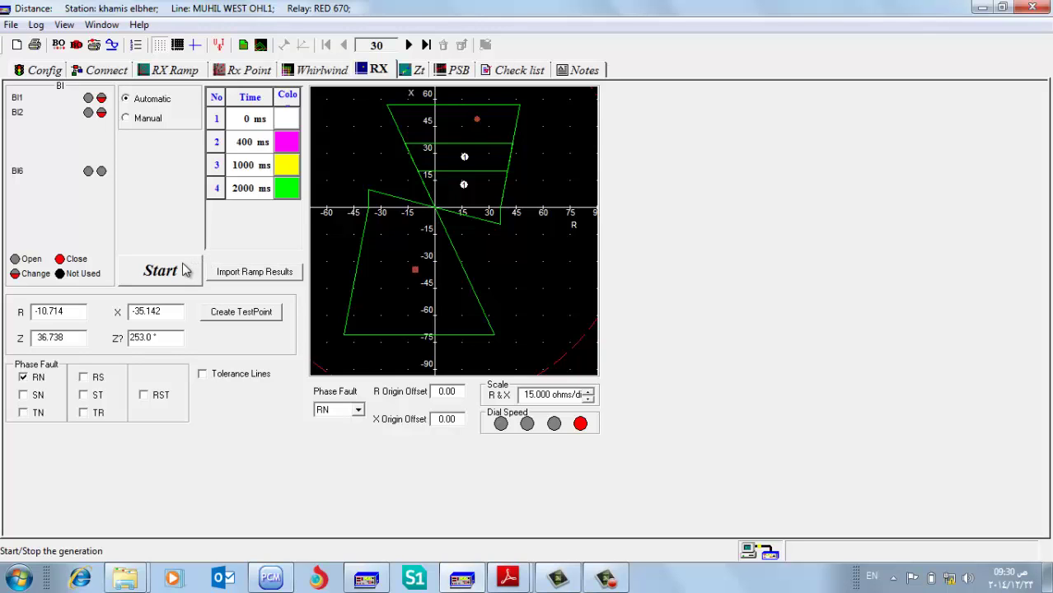
{"action": "left_click", "coordinate": [162, 272]}
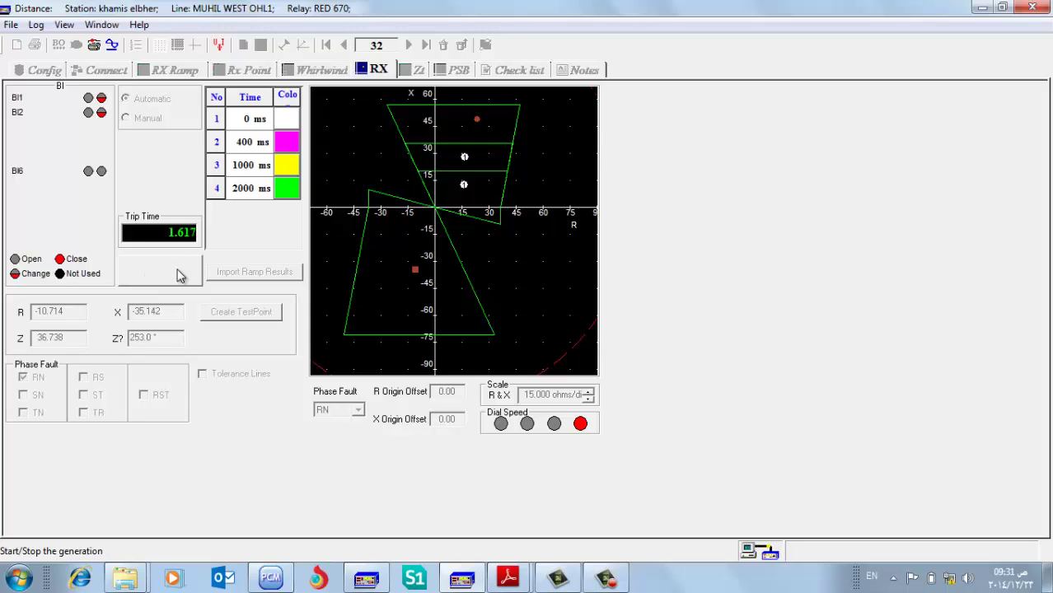
{"action": "left_click", "coordinate": [181, 275]}
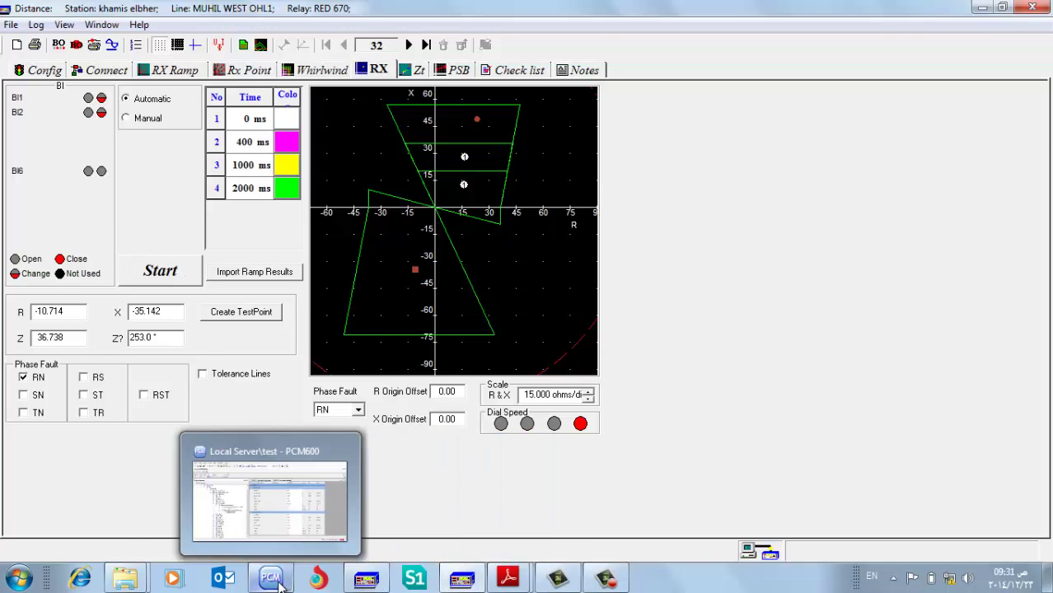
Switch to PCM600 and examine the tSendMin and SchemeType settings of ZCPSCH: 1 in Setting Group1.
{"action": "left_click", "coordinate": [254, 578]}
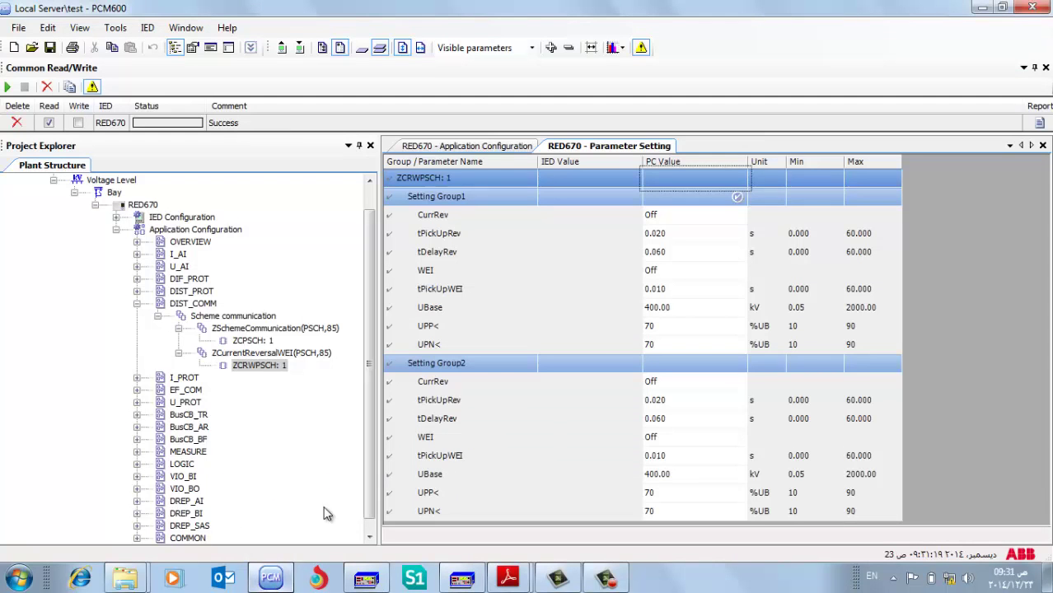
{"action": "left_click", "coordinate": [259, 340]}
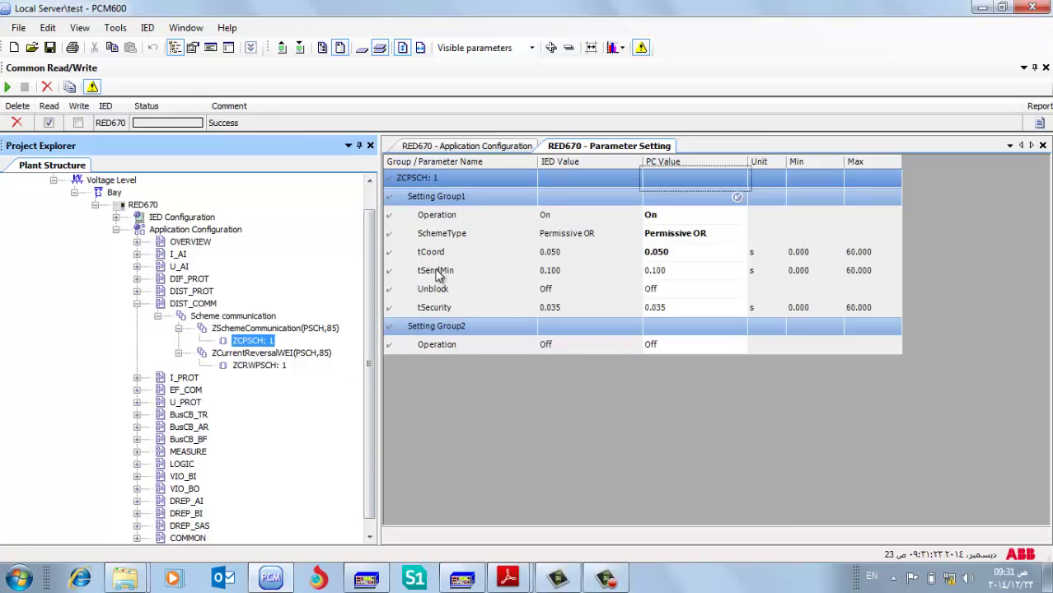
{"action": "mouse_move", "coordinate": [434, 277]}
{"action": "left_click", "coordinate": [435, 277]}
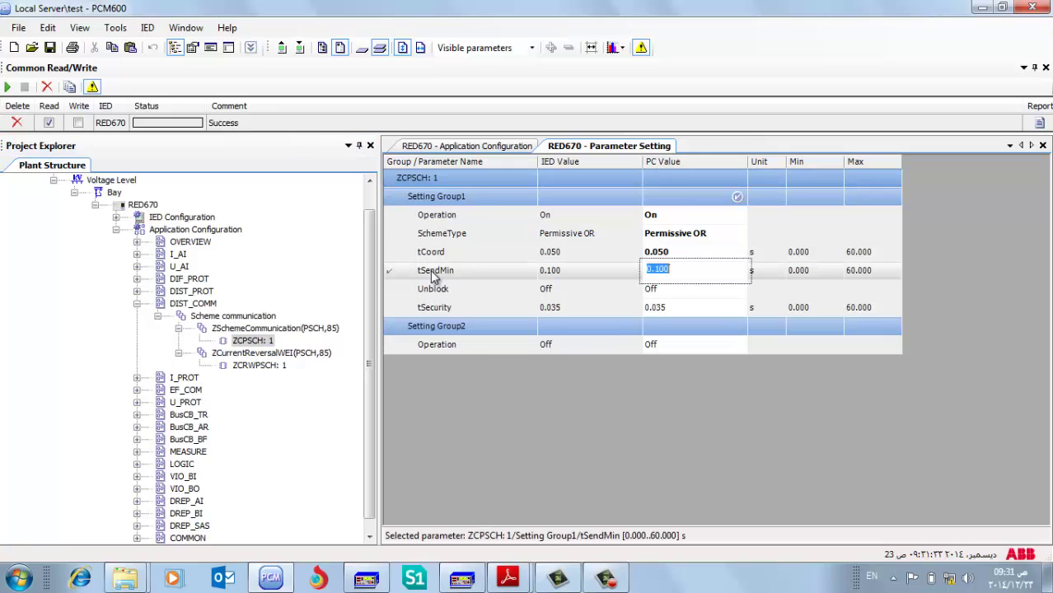
{"action": "left_click", "coordinate": [499, 232]}
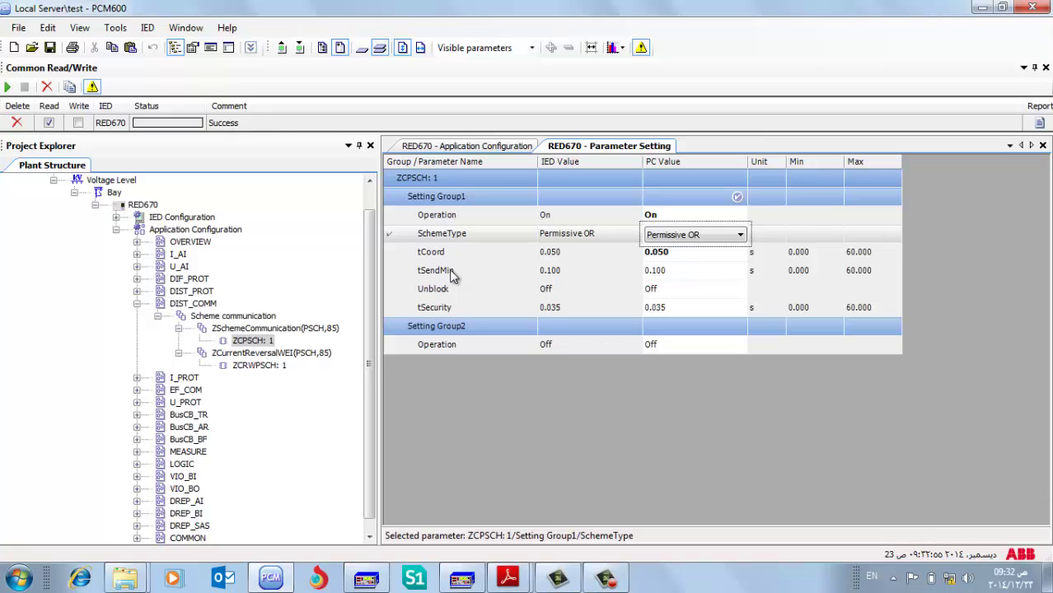
Minimise the open windows, print Z COMMUNICATION.pdf on the HP LaserJet Professional P1102 (Copy 1) and close the document.
{"action": "left_click", "coordinate": [982, 7]}
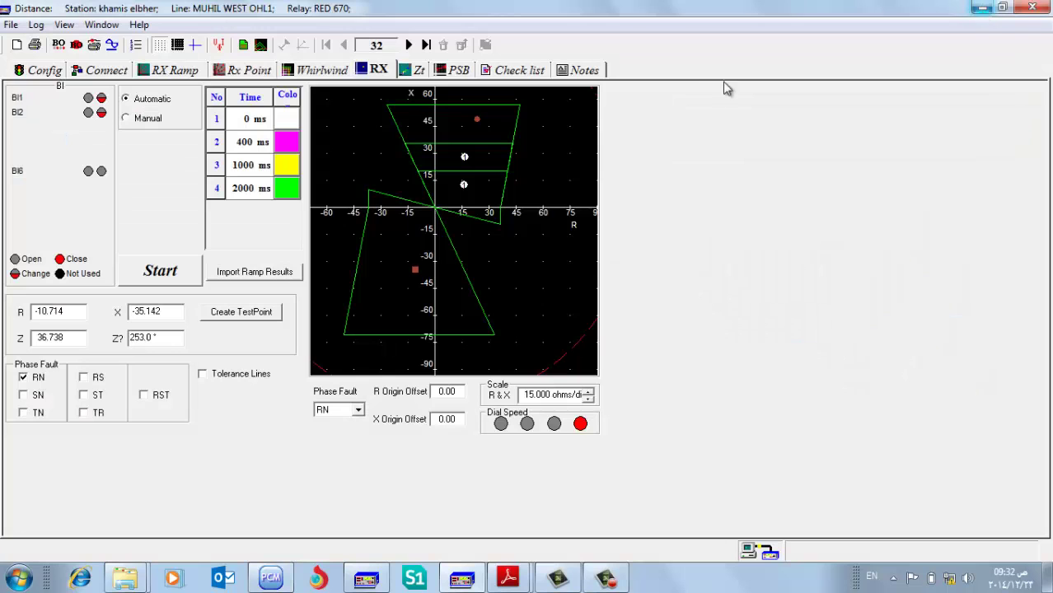
{"action": "left_click", "coordinate": [982, 7]}
{"action": "left_click", "coordinate": [982, 7]}
{"action": "left_click", "coordinate": [982, 8]}
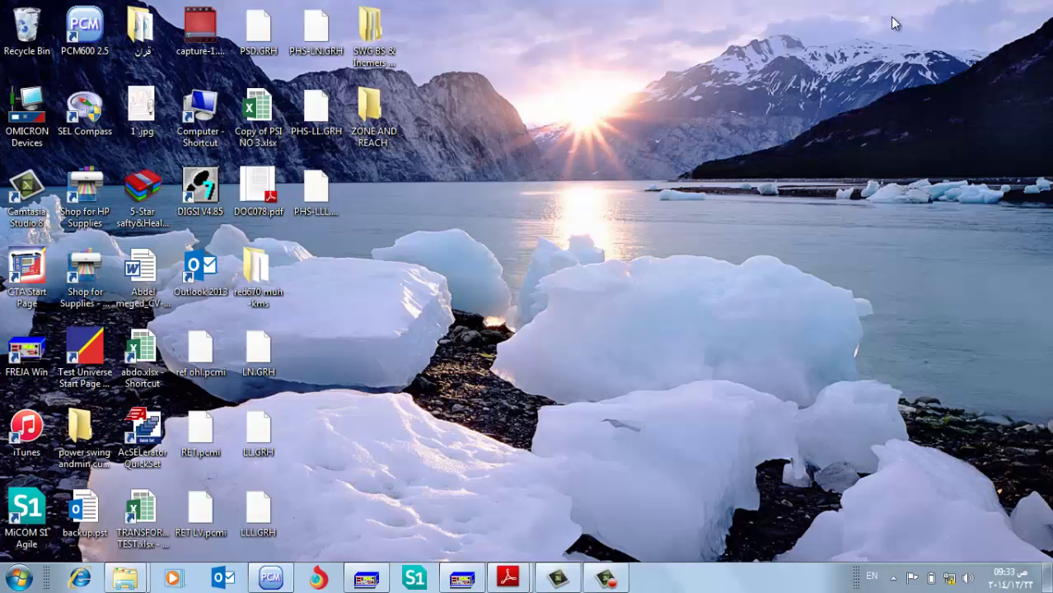
{"action": "mouse_move", "coordinate": [502, 573]}
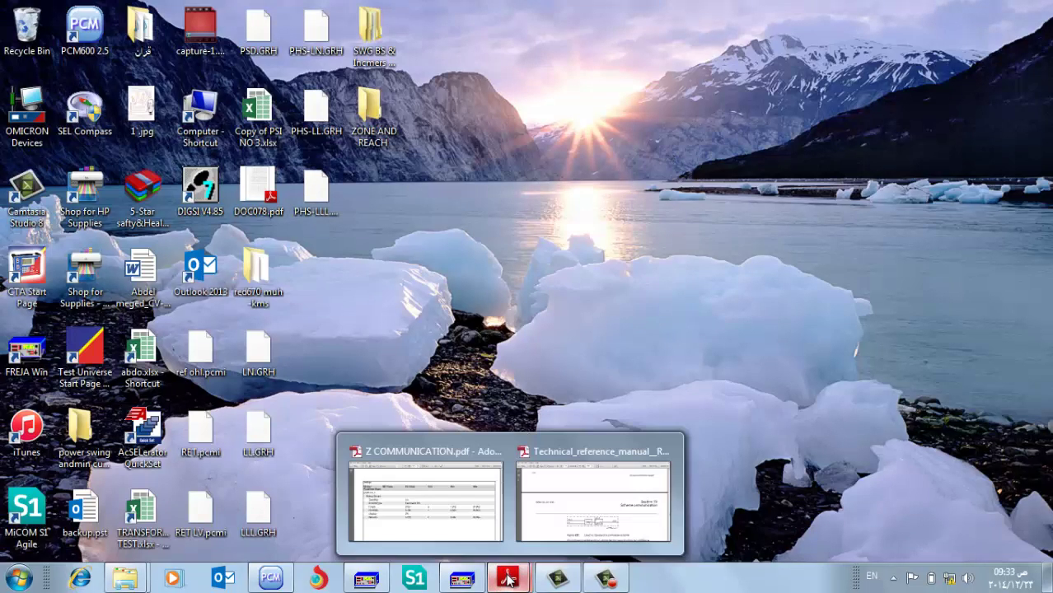
{"action": "left_click", "coordinate": [485, 514]}
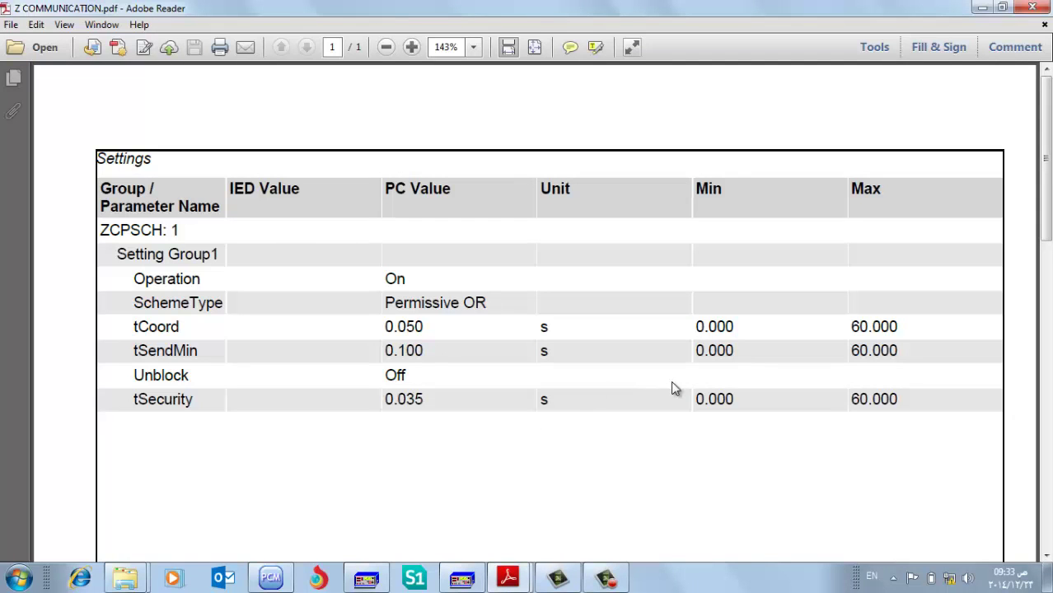
{"action": "key", "text": "ctrl+p"}
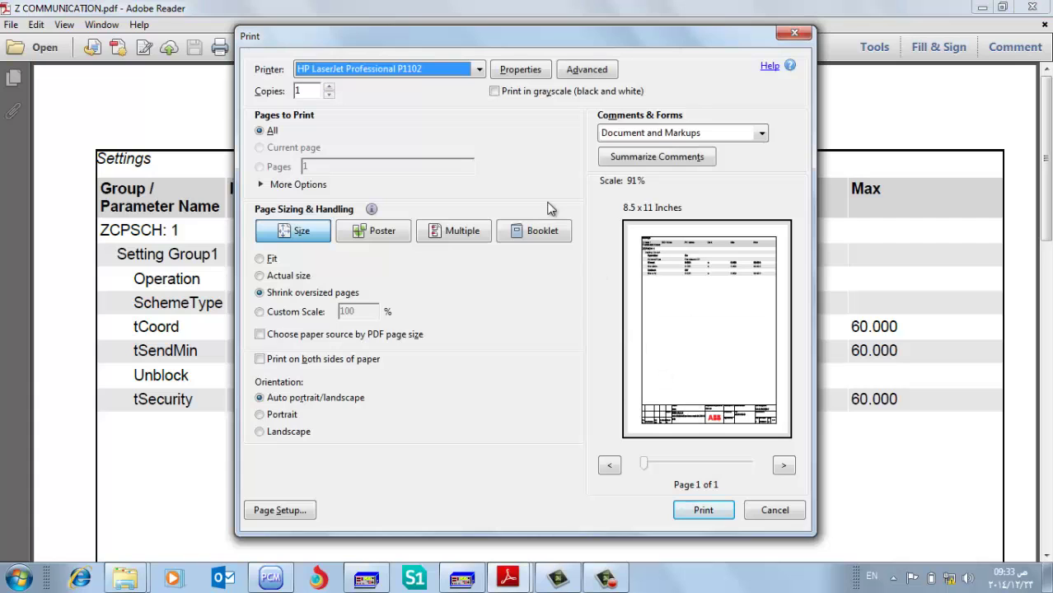
{"action": "left_click", "coordinate": [479, 70]}
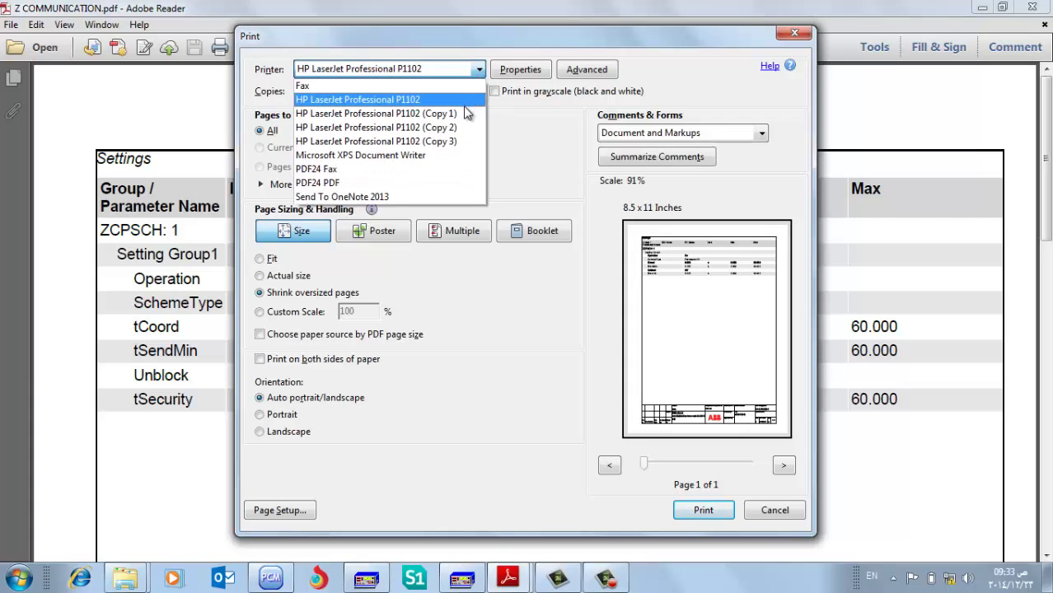
{"action": "left_click", "coordinate": [467, 113]}
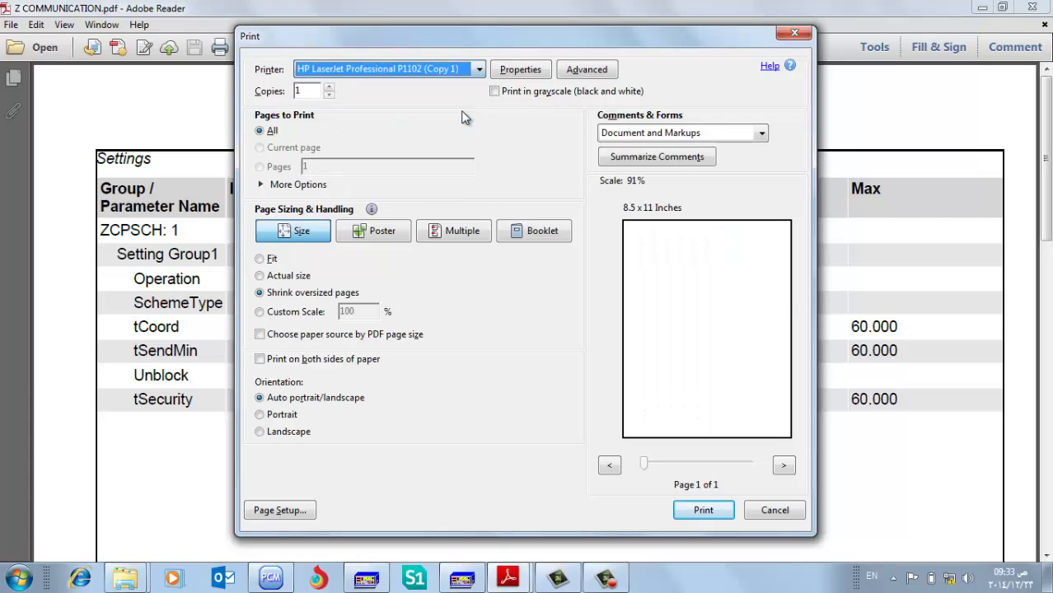
{"action": "left_click", "coordinate": [703, 511]}
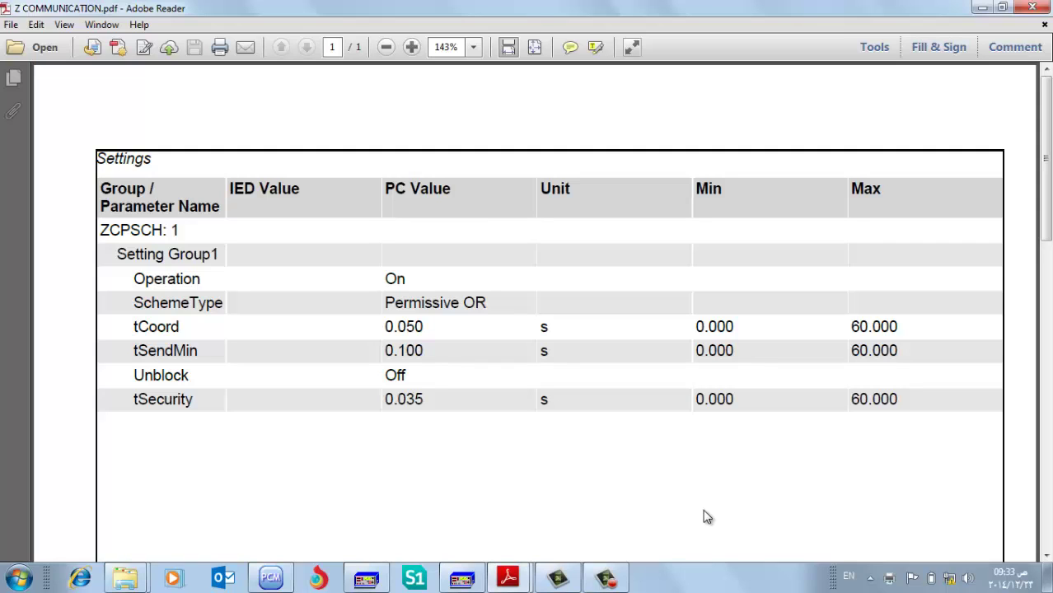
{"action": "left_click", "coordinate": [1035, 13]}
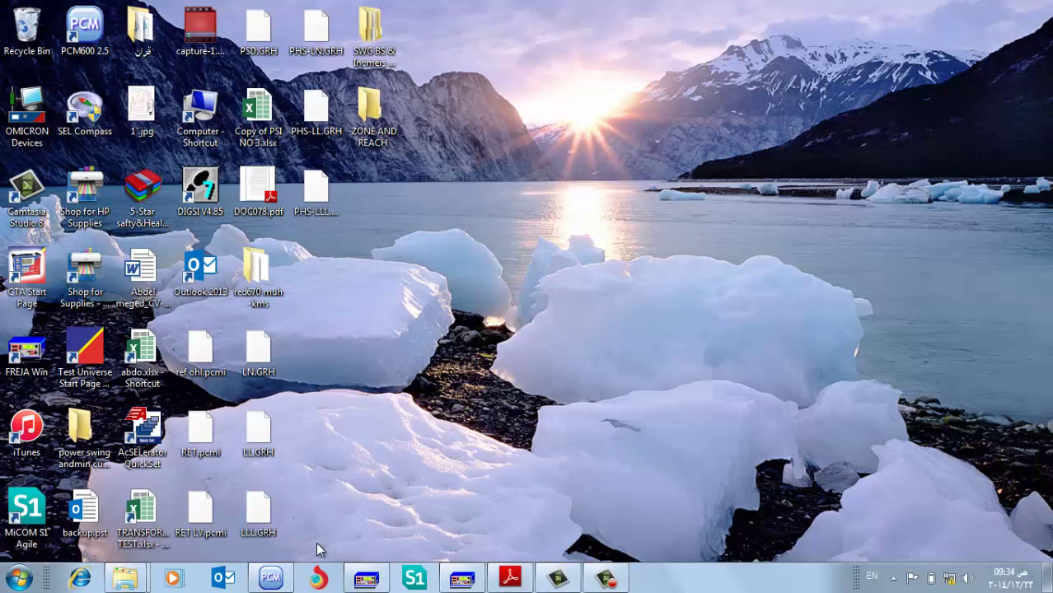
Switch to PCM600, set the ZCPSCH: 1 SchemeType in Setting Group1 to Permissive UR and close Parameter Setting with the changes saved.
{"action": "left_click", "coordinate": [270, 578]}
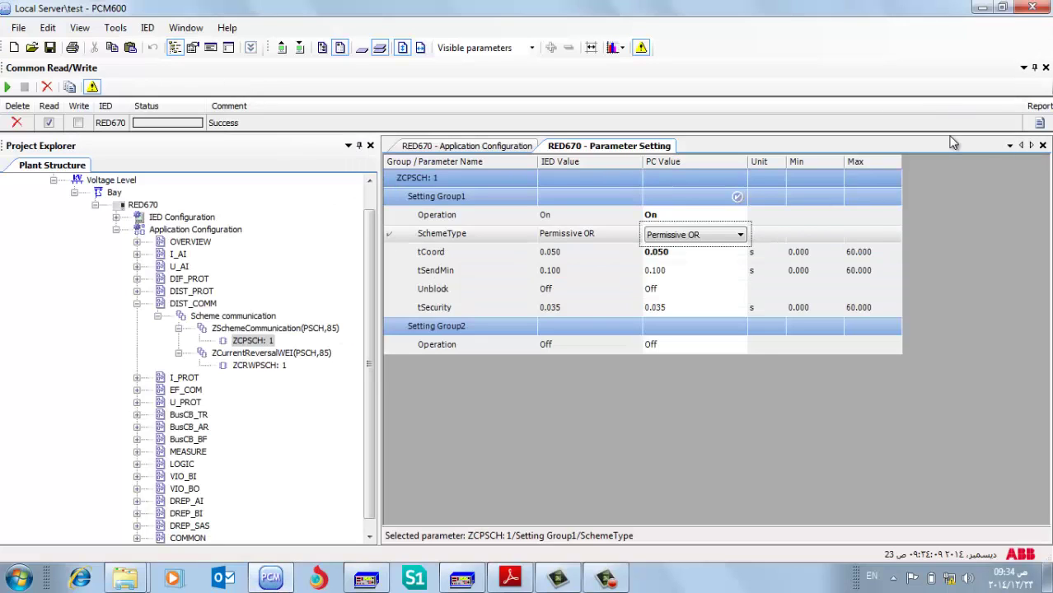
{"action": "left_click", "coordinate": [738, 235]}
{"action": "left_click", "coordinate": [740, 235]}
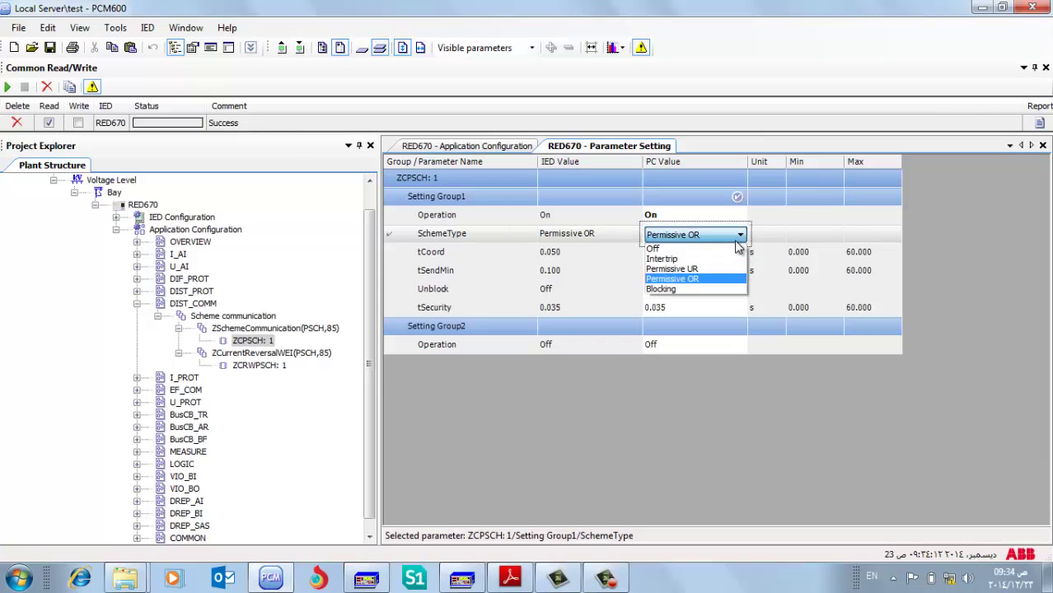
{"action": "left_click", "coordinate": [697, 269]}
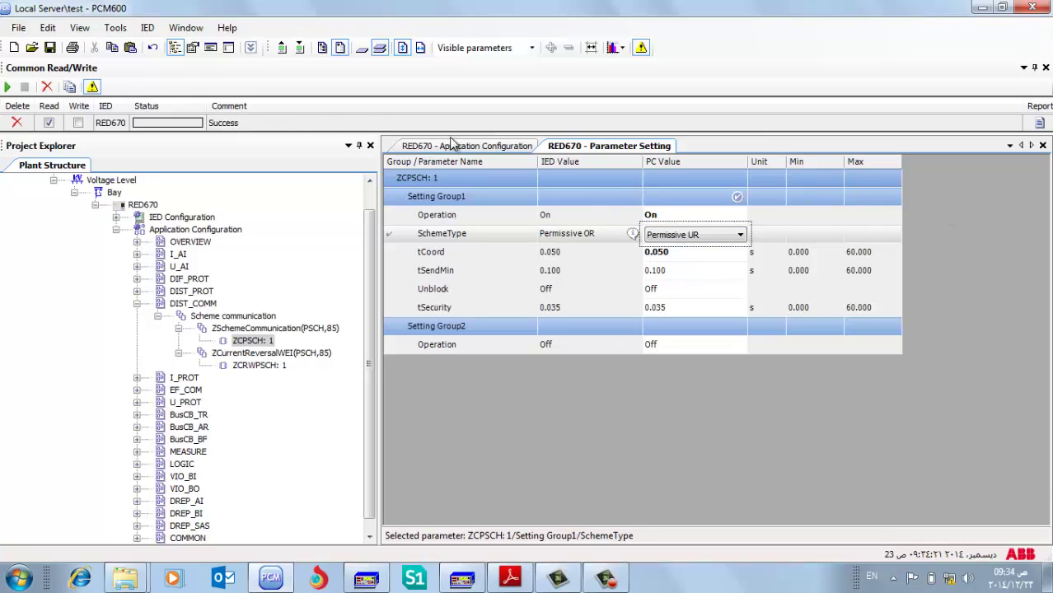
{"action": "left_click", "coordinate": [79, 123]}
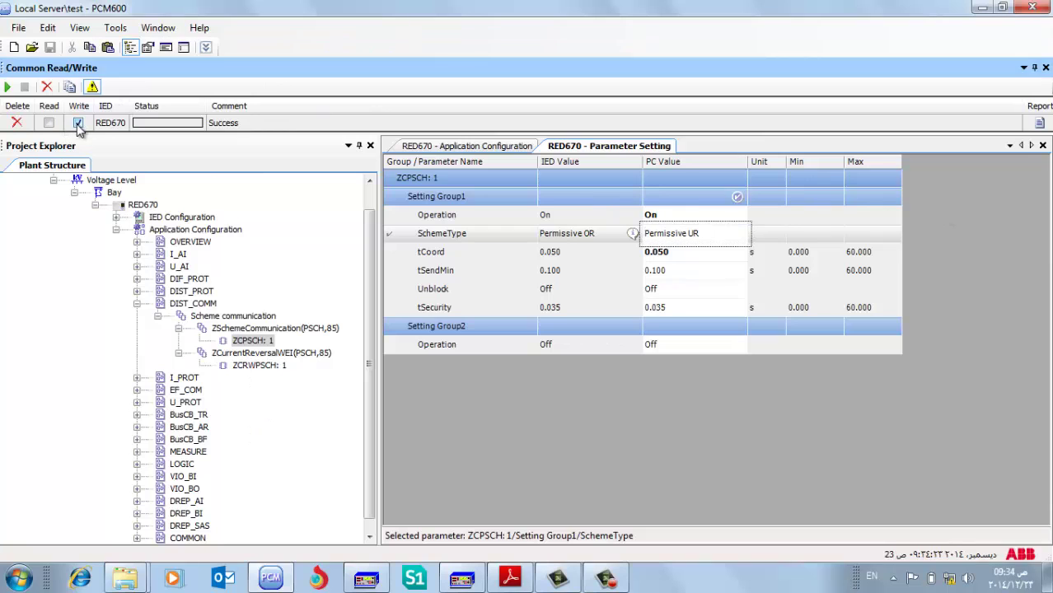
{"action": "left_click", "coordinate": [1042, 145]}
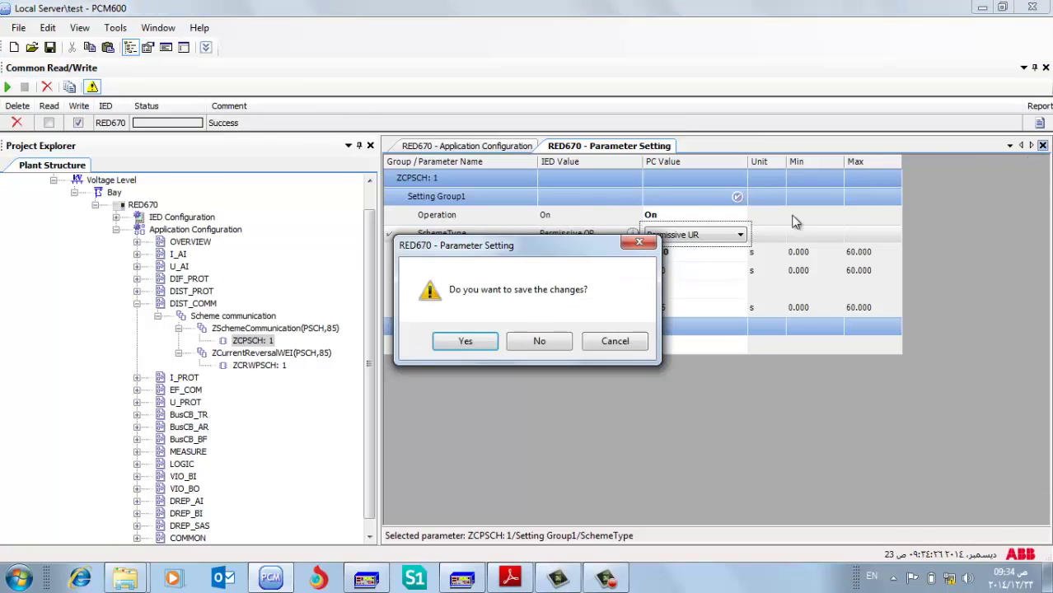
{"action": "left_click", "coordinate": [470, 341]}
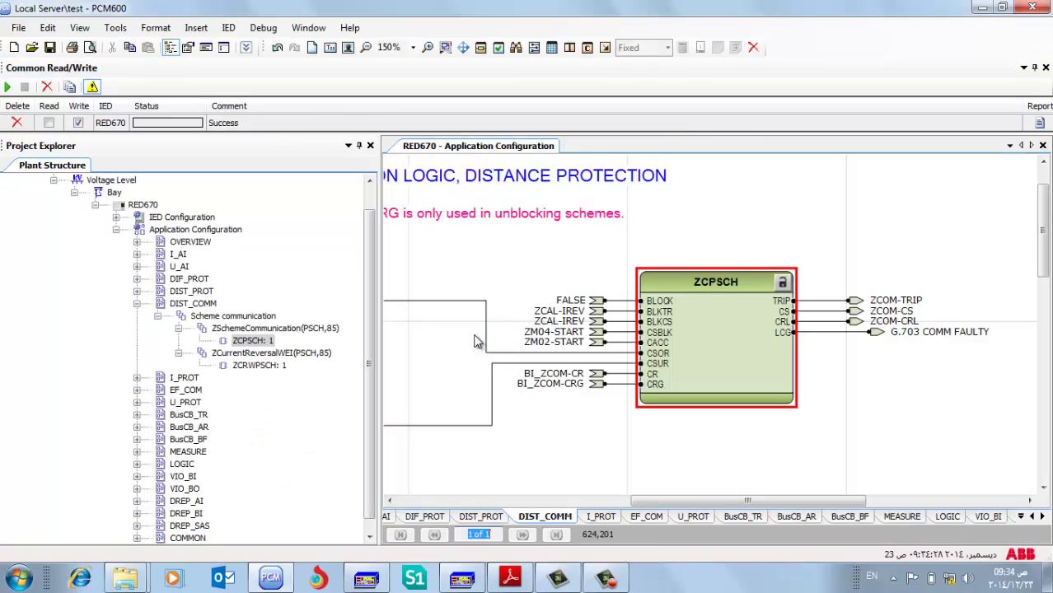
Close Application Configuration with its changes saved and start writing the parameters to the RED670.
{"action": "left_click", "coordinate": [1042, 146]}
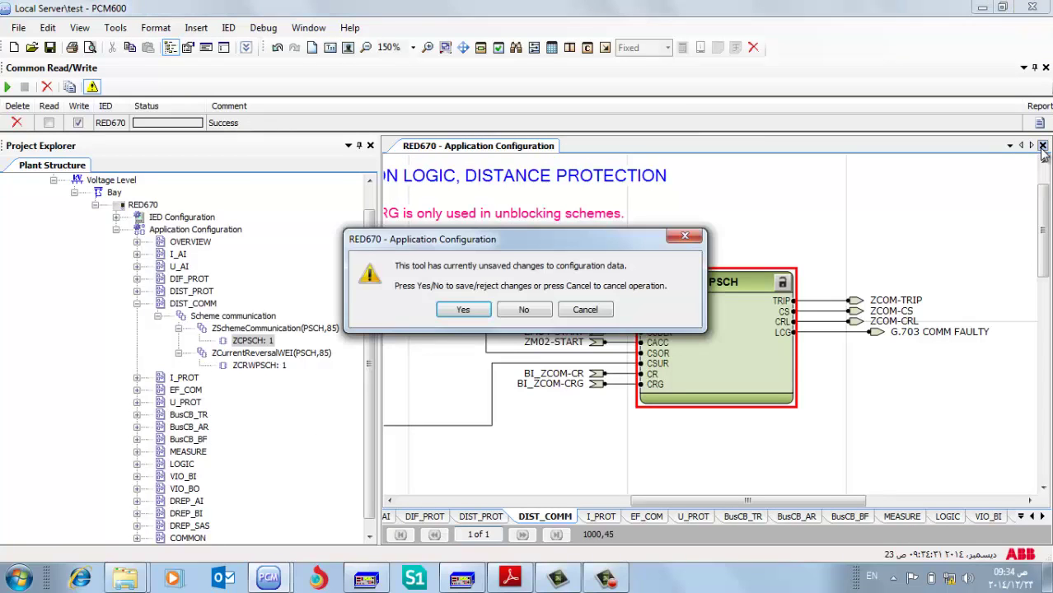
{"action": "left_click", "coordinate": [463, 310]}
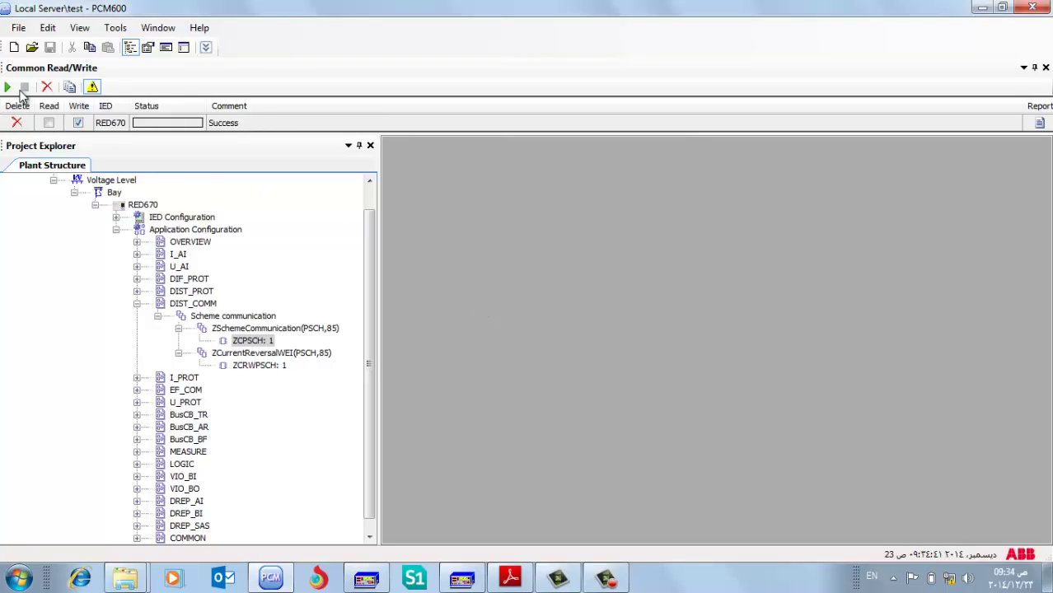
{"action": "left_click", "coordinate": [8, 87]}
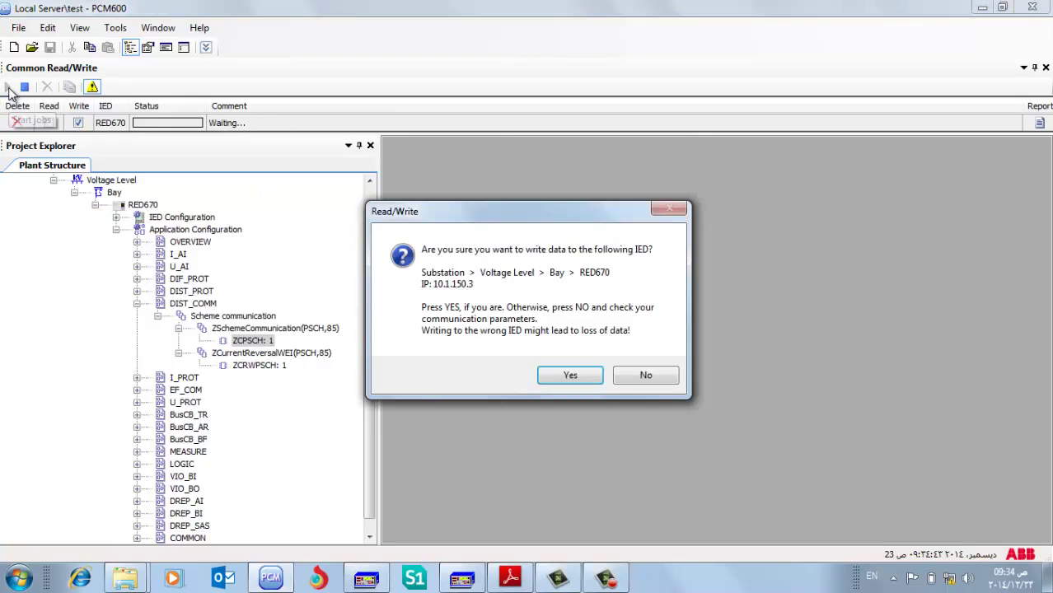
{"action": "key", "text": "Return"}
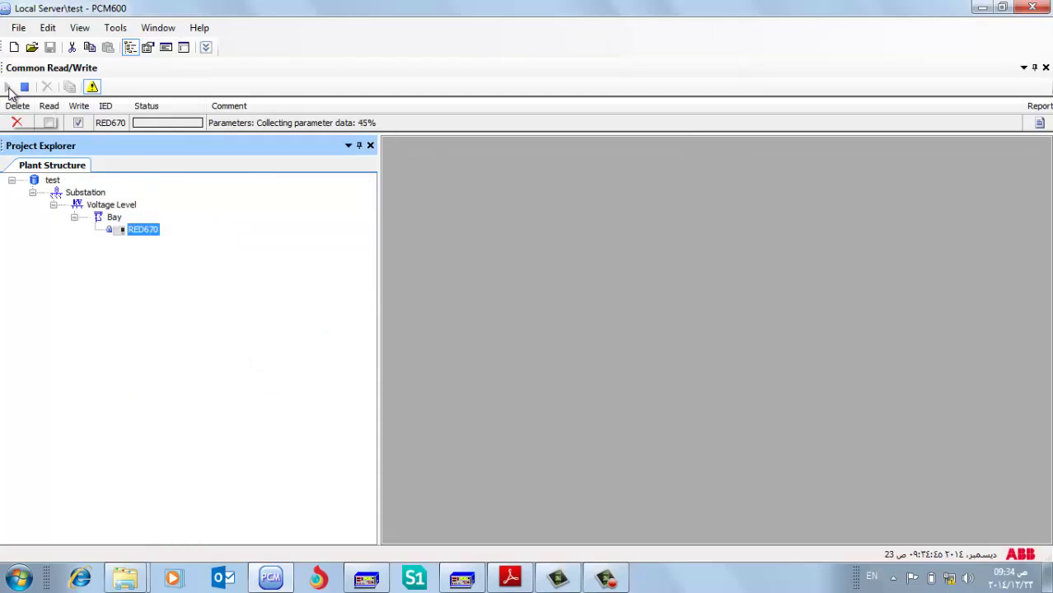